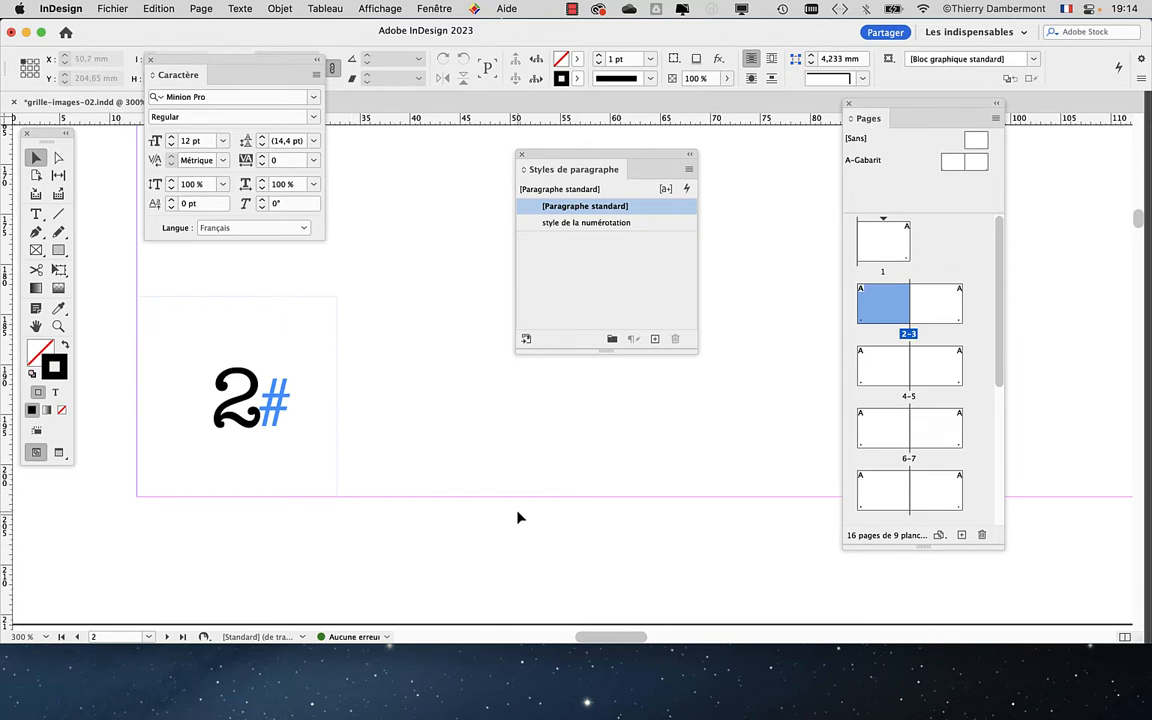
# Step: Go to page 14 of the document to check its page number
pyautogui.scroll(-5, 906, 452)
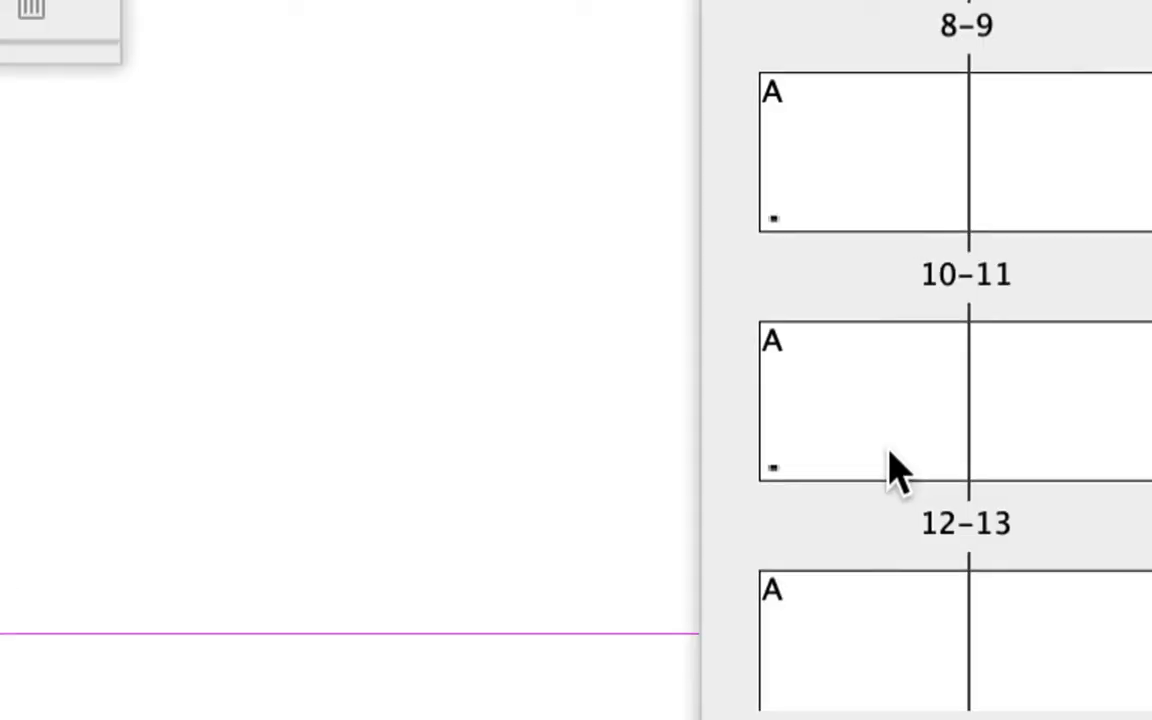
pyautogui.click(890, 455)
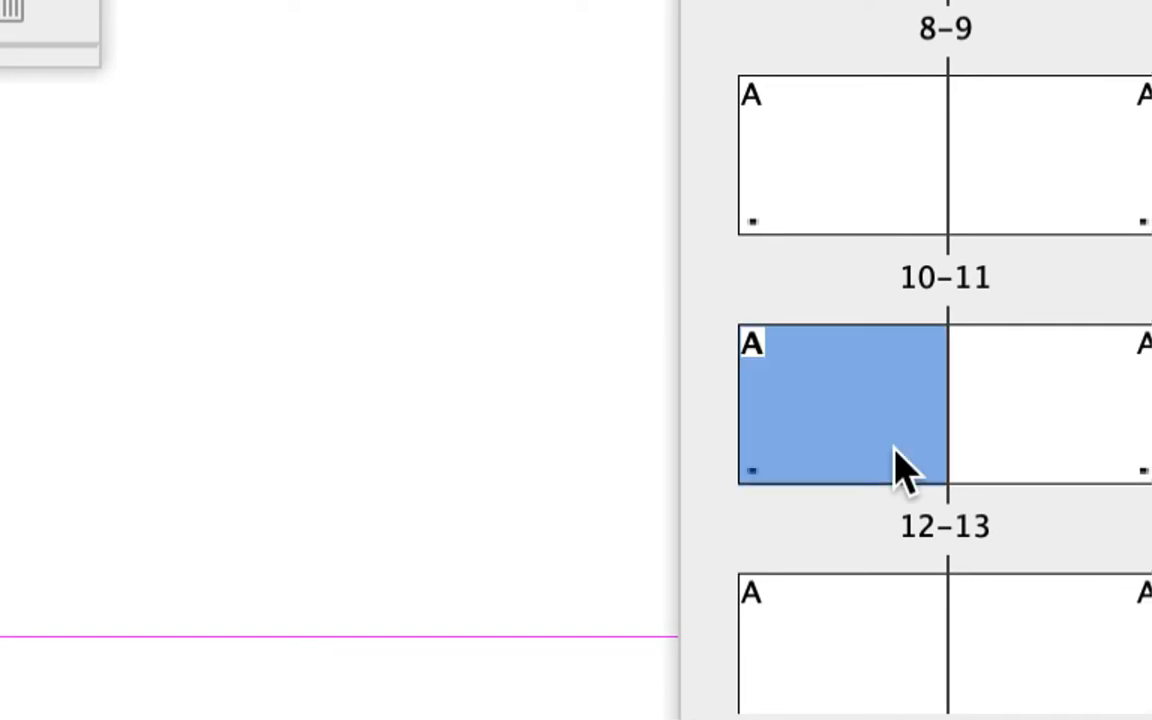
pyautogui.doubleClick(893, 449)
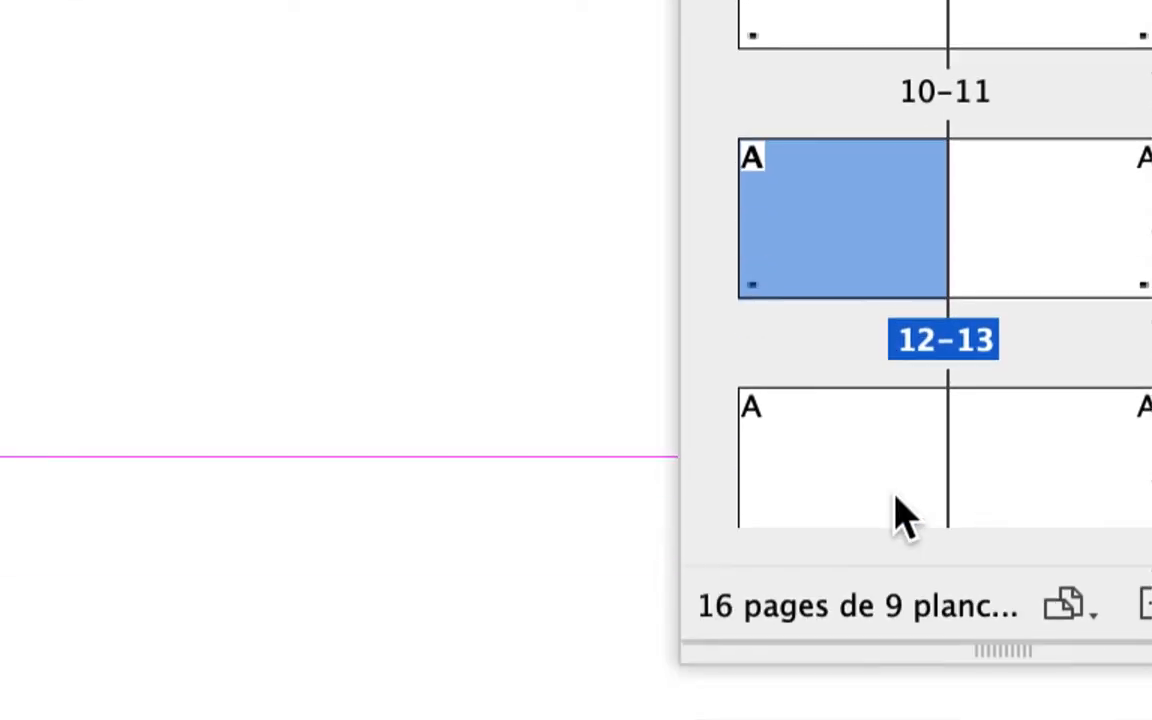
pyautogui.scroll(-4, 888, 655)
pyautogui.doubleClick(878, 255)
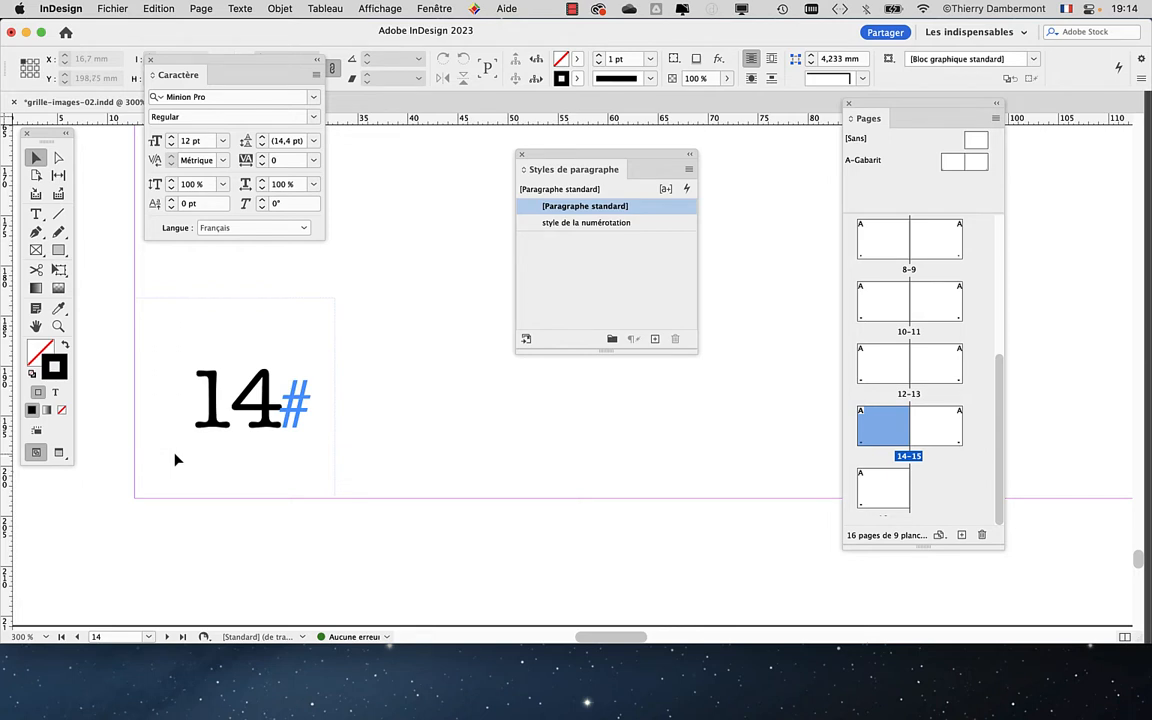
# Step: Open the paragraph style "style de la numérotation" at its basic character formats, keeping the page number in view beside the options
pyautogui.moveTo(860, 104); pyautogui.dragTo(893, 107)
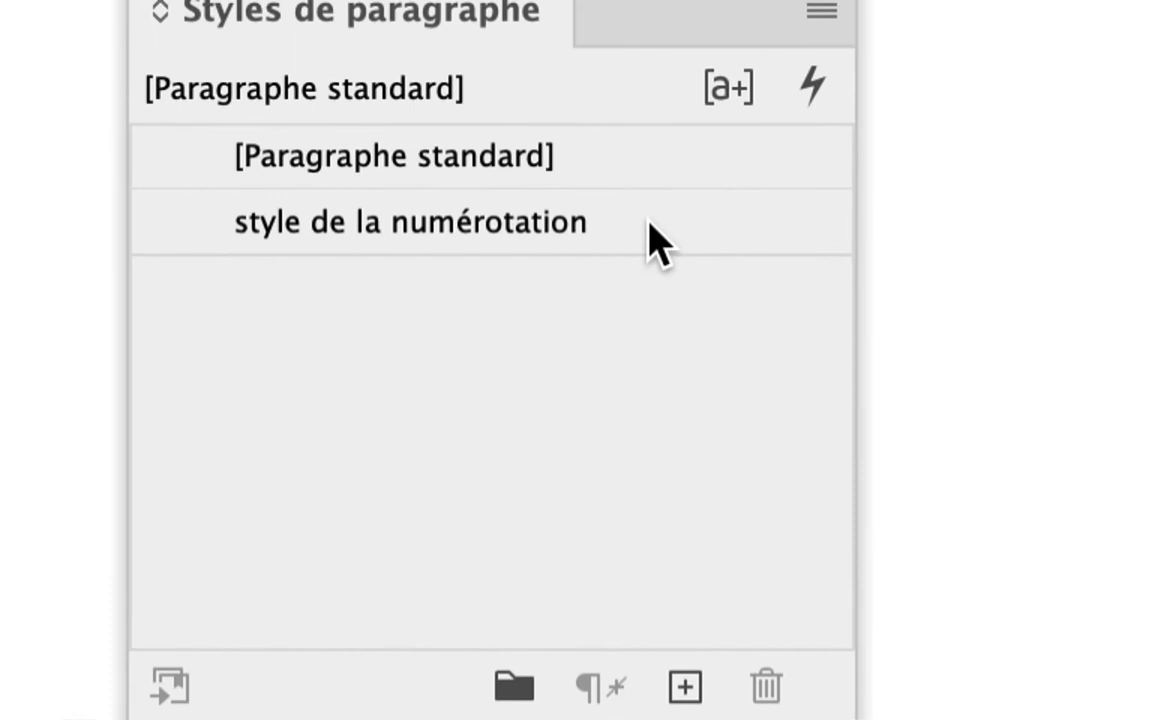
pyautogui.click(1050, 20)
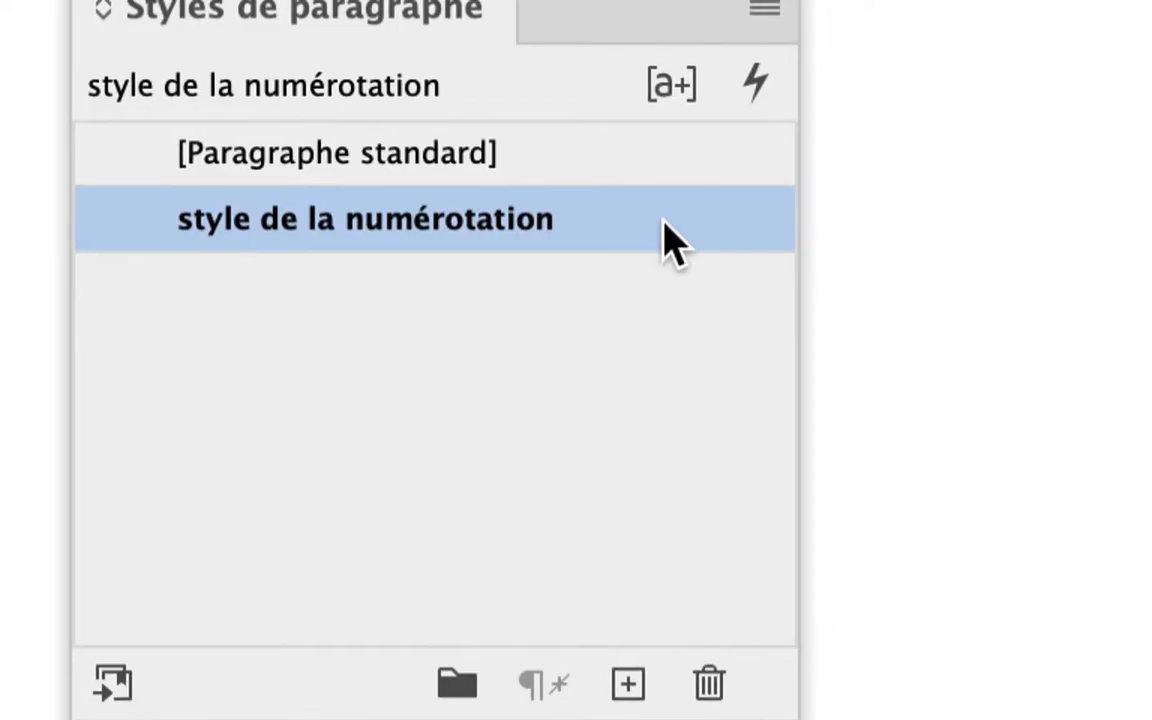
pyautogui.doubleClick(668, 240)
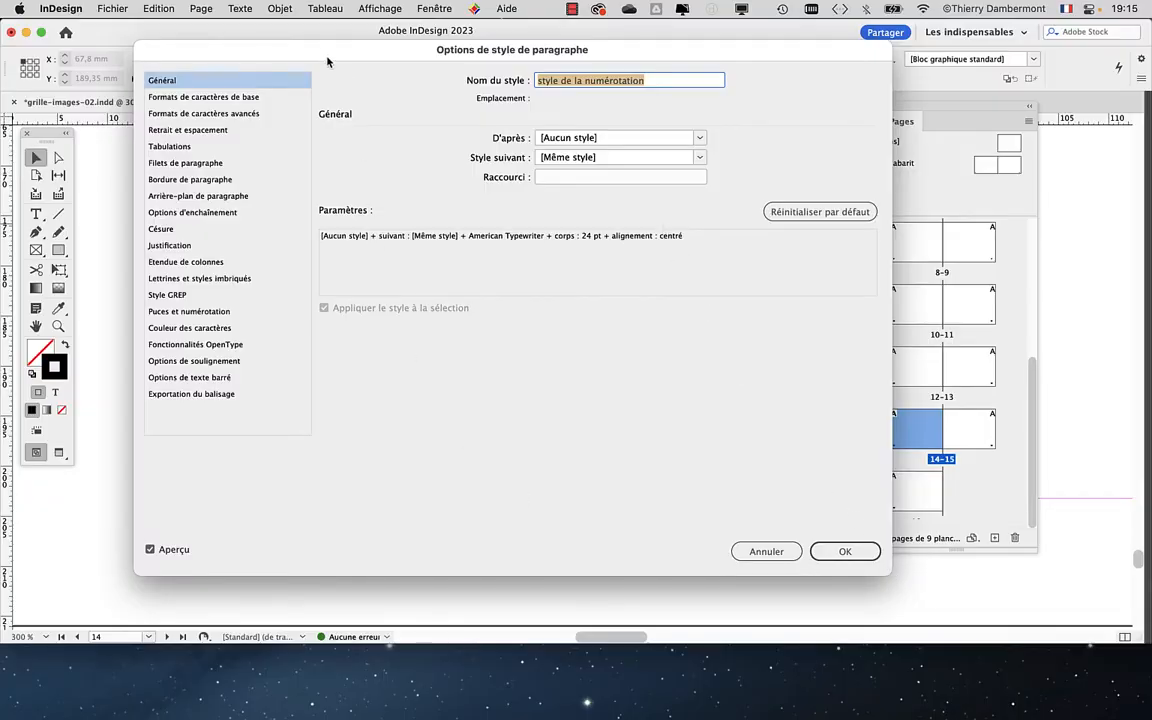
pyautogui.moveTo(327, 57); pyautogui.dragTo(652, 41)
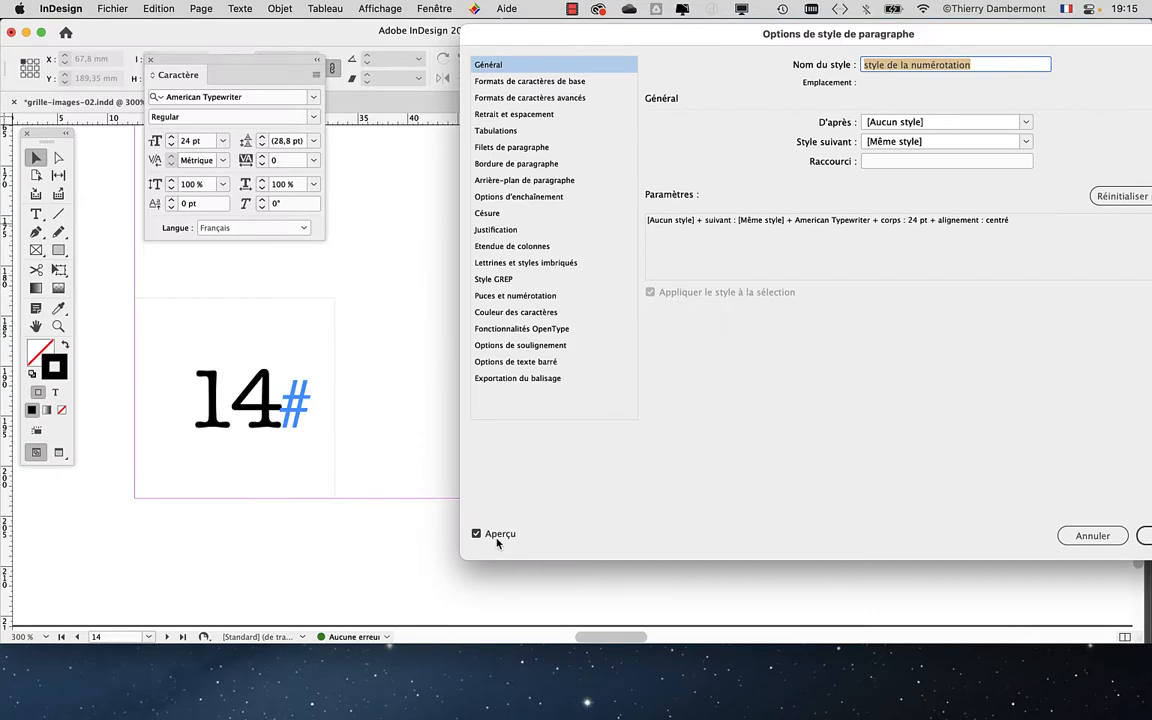
pyautogui.moveTo(815, 52); pyautogui.dragTo(650, 100)
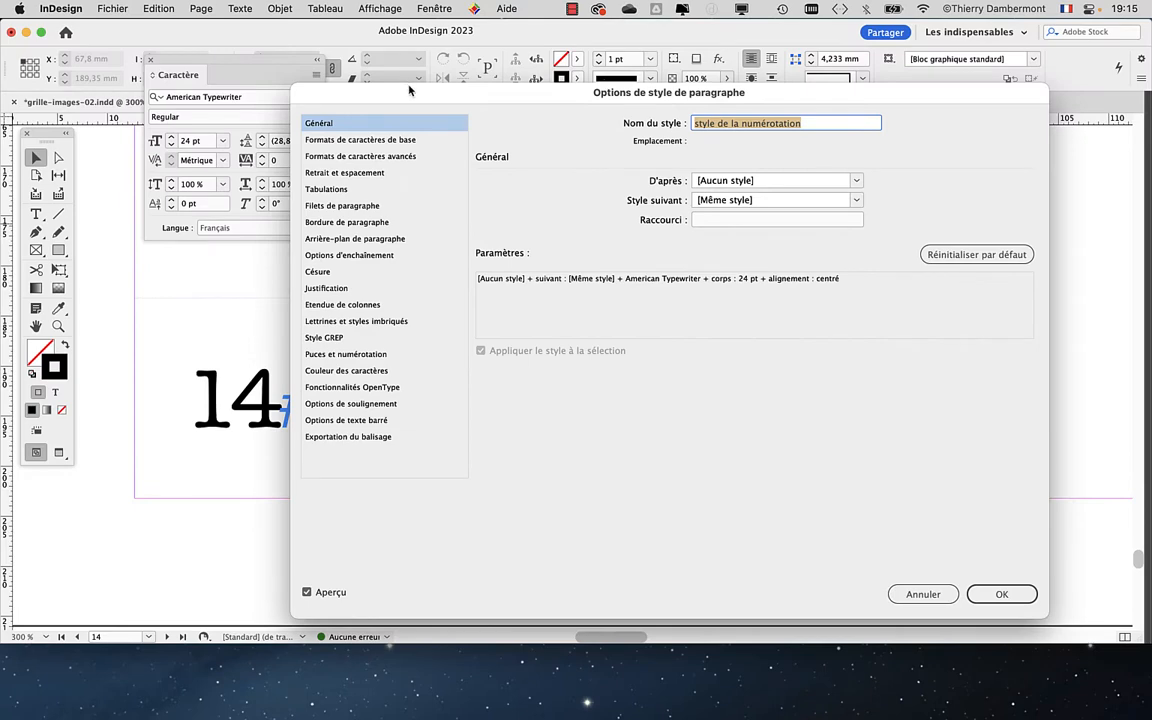
pyautogui.moveTo(543, 91); pyautogui.dragTo(677, 64)
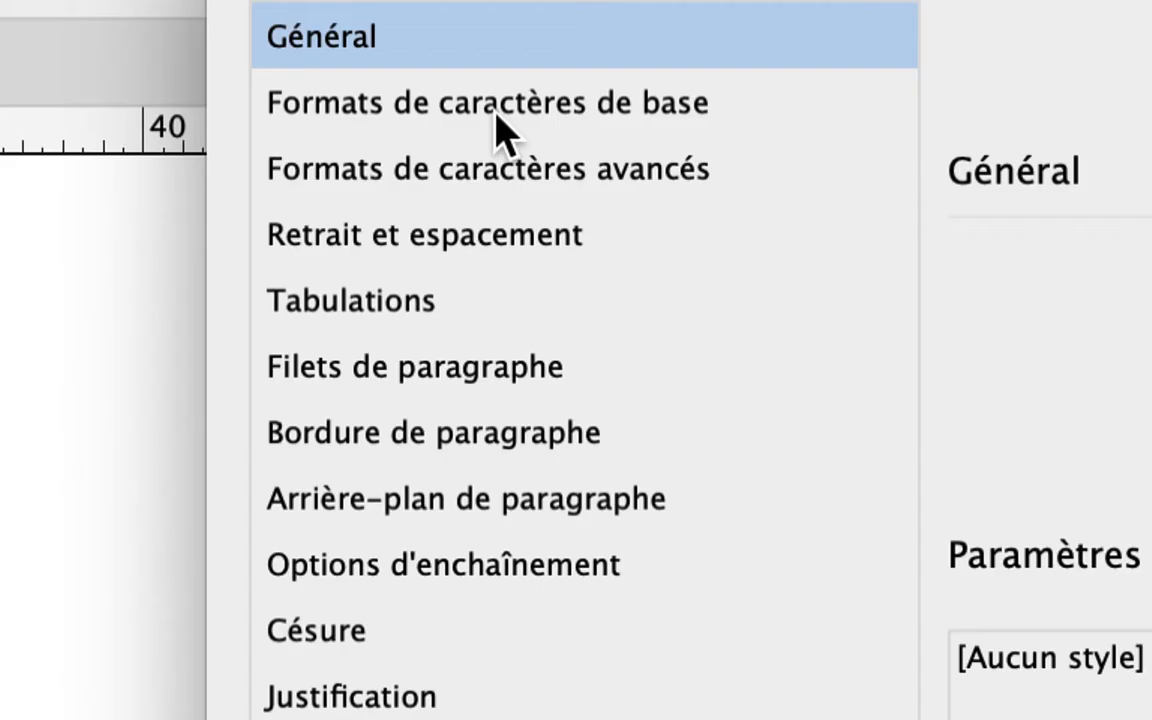
pyautogui.click(496, 113)
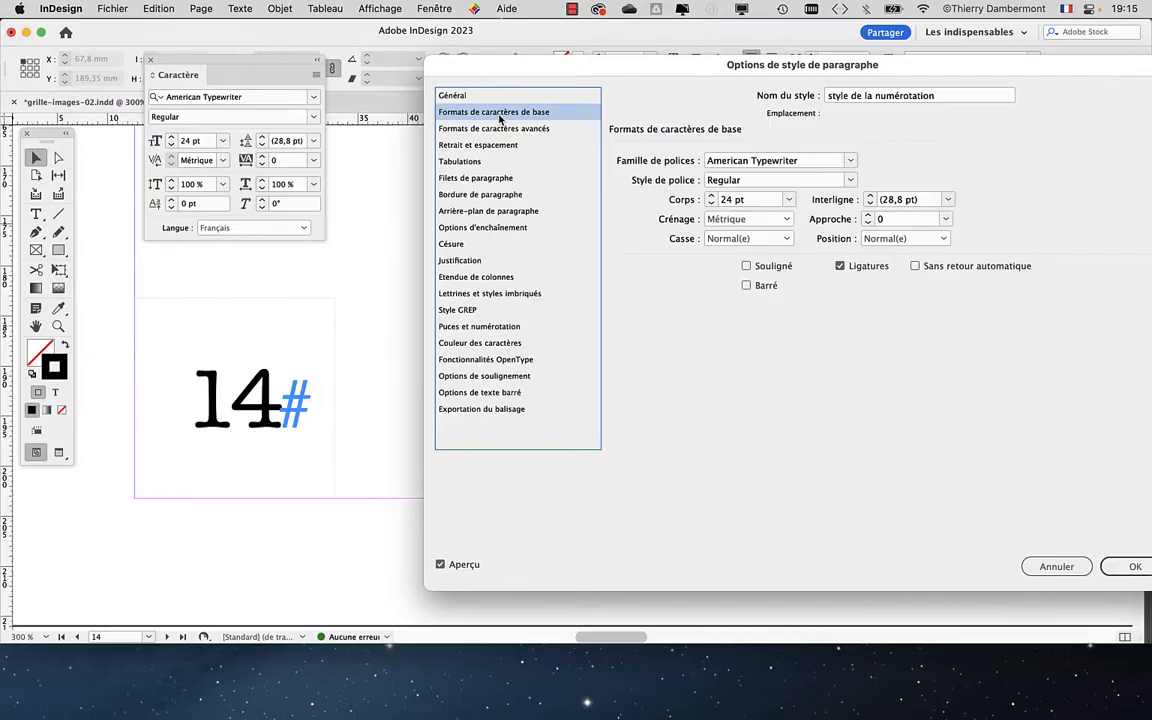
# Step: Try out font families such as Active, Apple Chancery, Arbotek, Arial Narrow and Athelas for the page numbering style
pyautogui.click(827, 164)
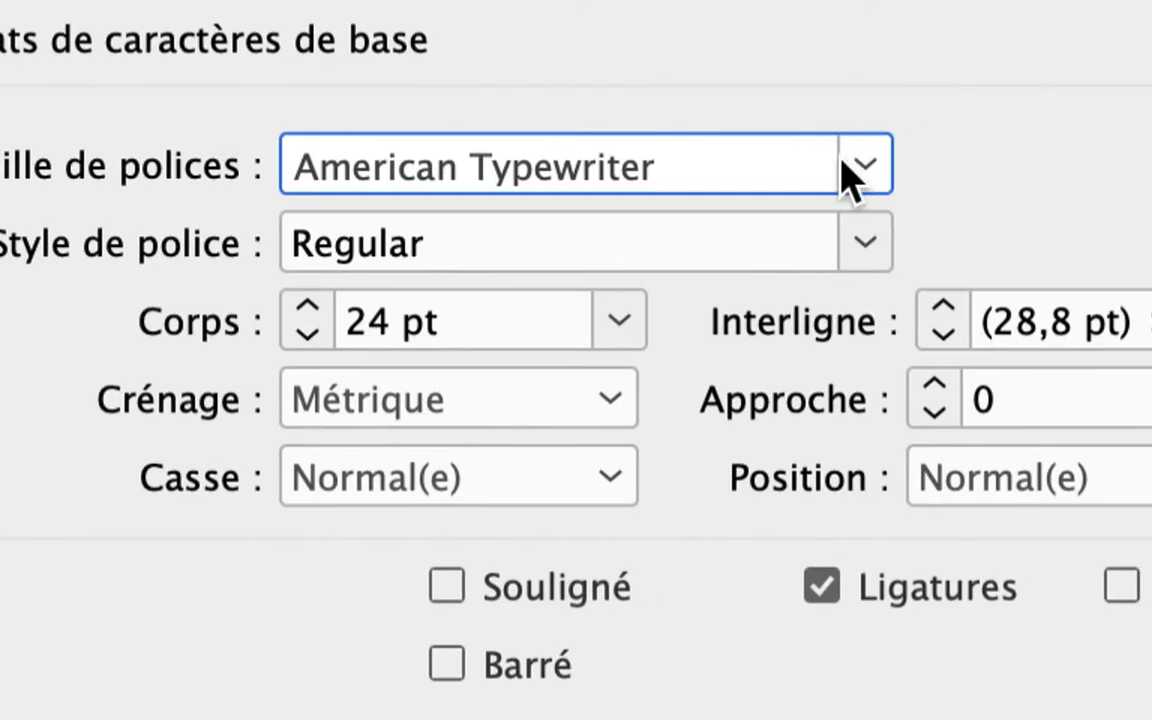
pyautogui.click(850, 162)
pyautogui.click(755, 165)
pyautogui.click(712, 170)
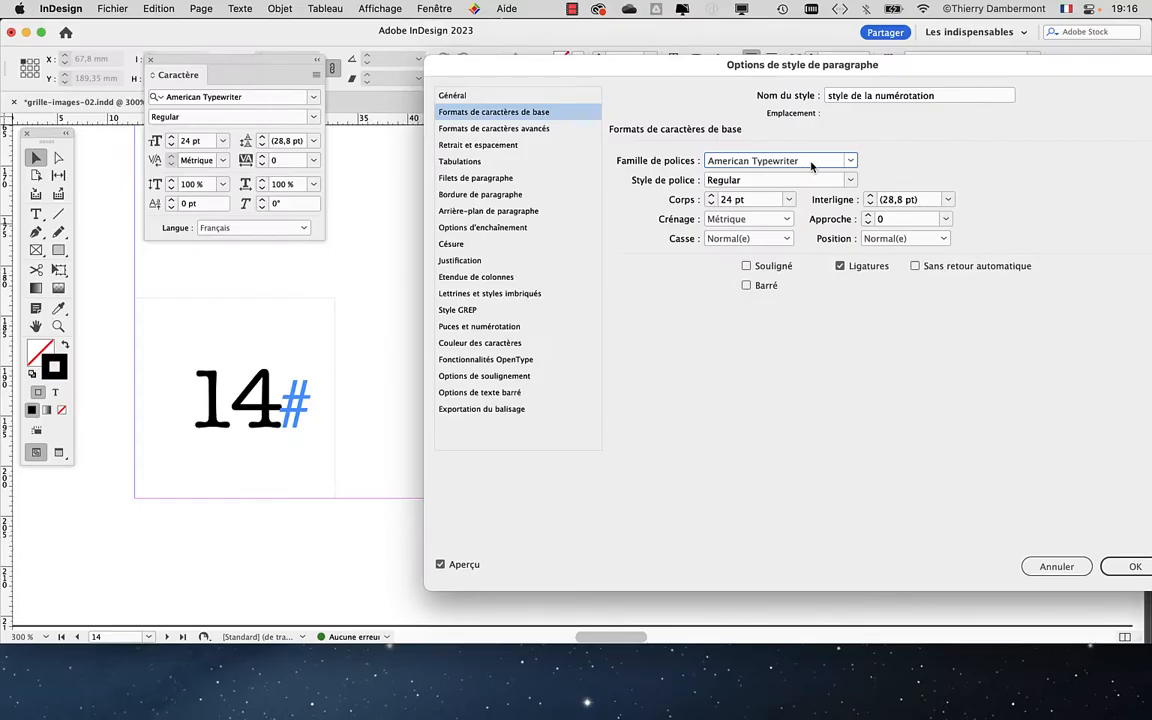
pyautogui.press('Down')
pyautogui.press('Down')
pyautogui.press('Down')
pyautogui.press('Down')
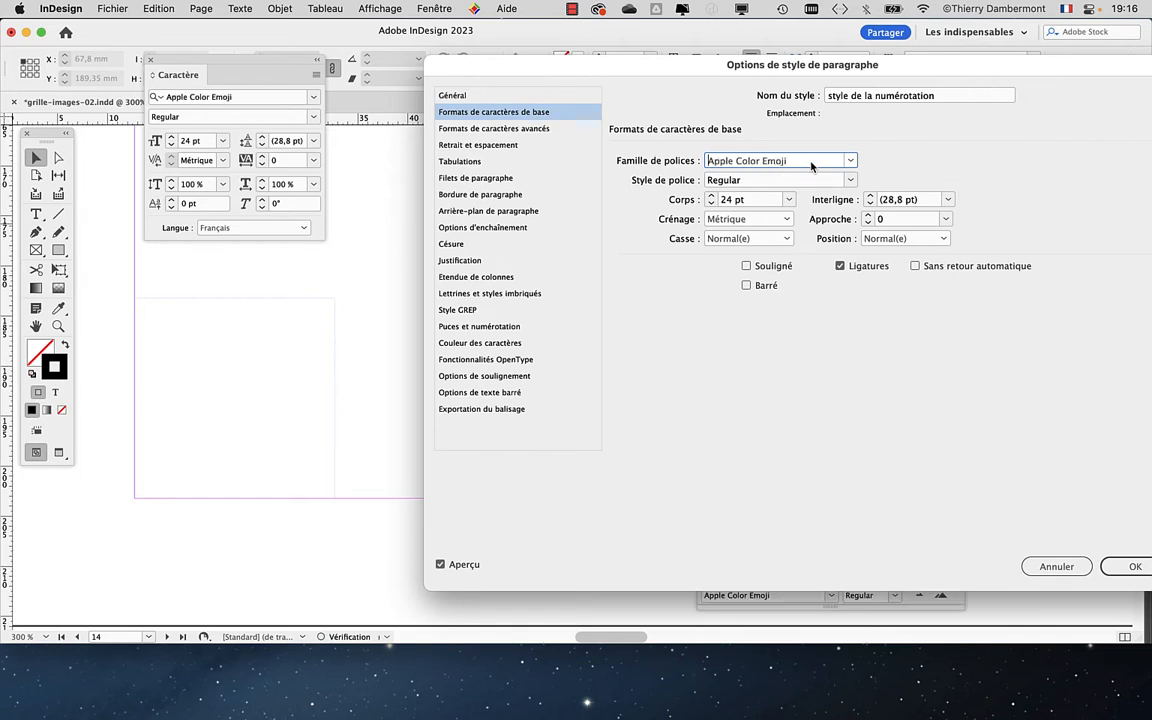
pyautogui.press('Down')
pyautogui.press('Down')
pyautogui.press('Down')
pyautogui.press('Down')
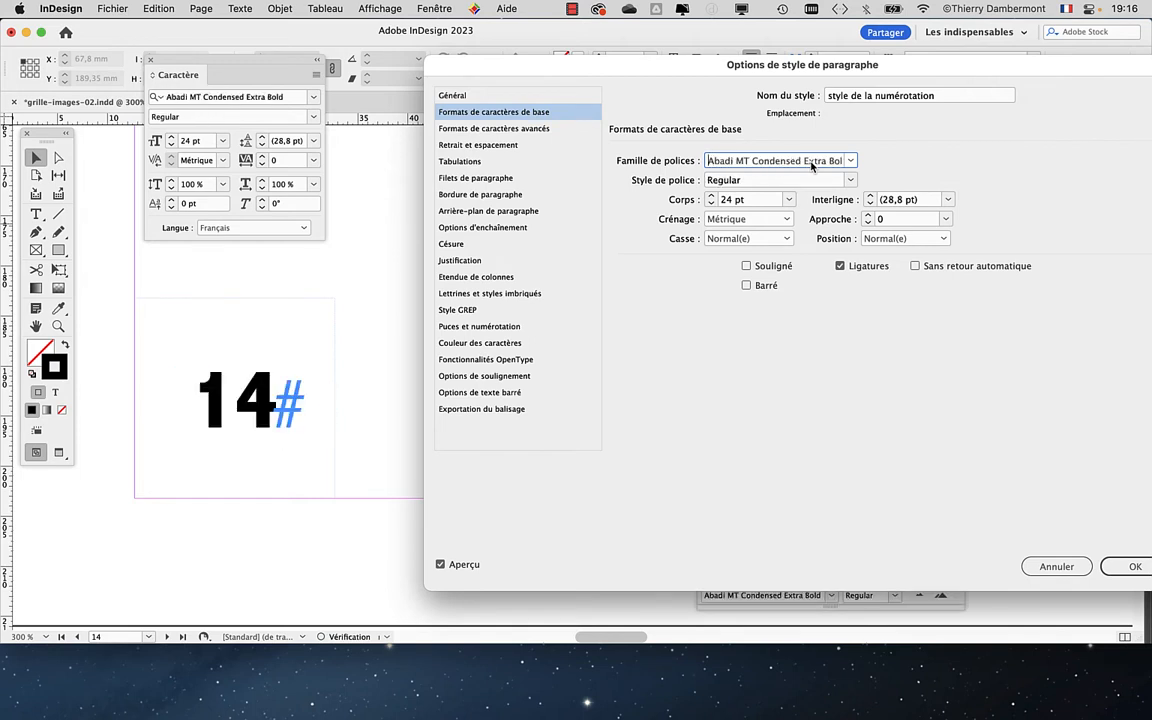
pyautogui.press('Down')
pyautogui.press('Down')
pyautogui.press('Down')
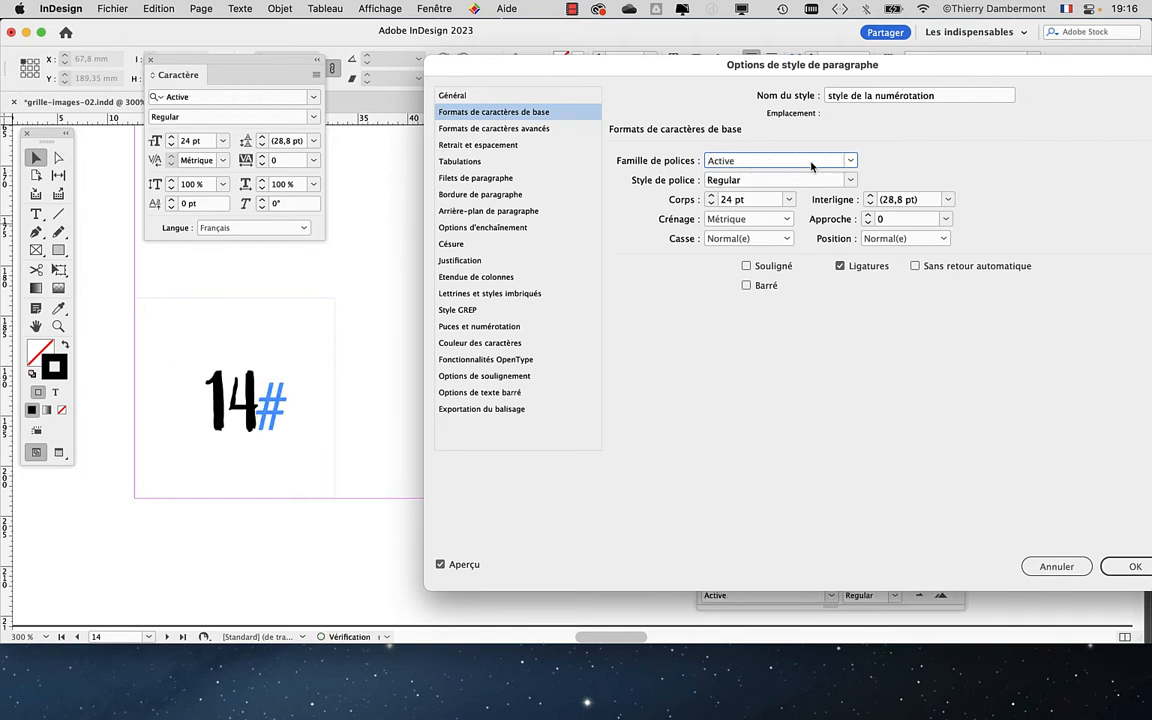
pyautogui.press('Down')
pyautogui.press('Down')
pyautogui.press('Down')
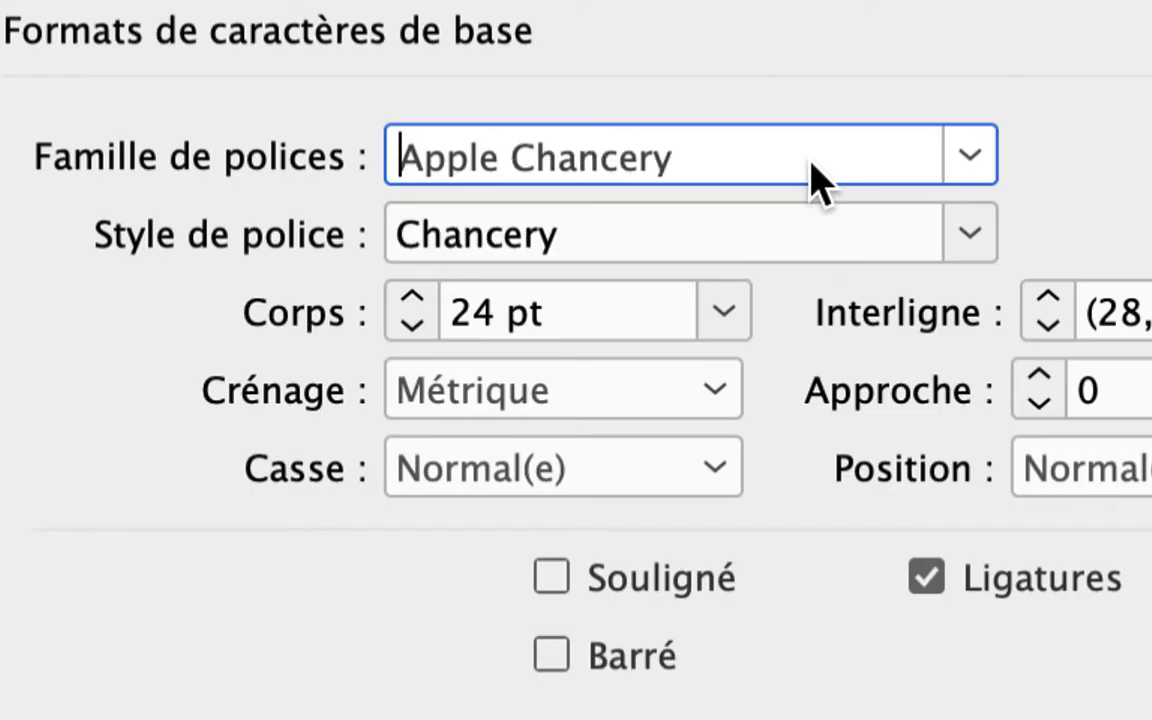
pyautogui.press('Up')
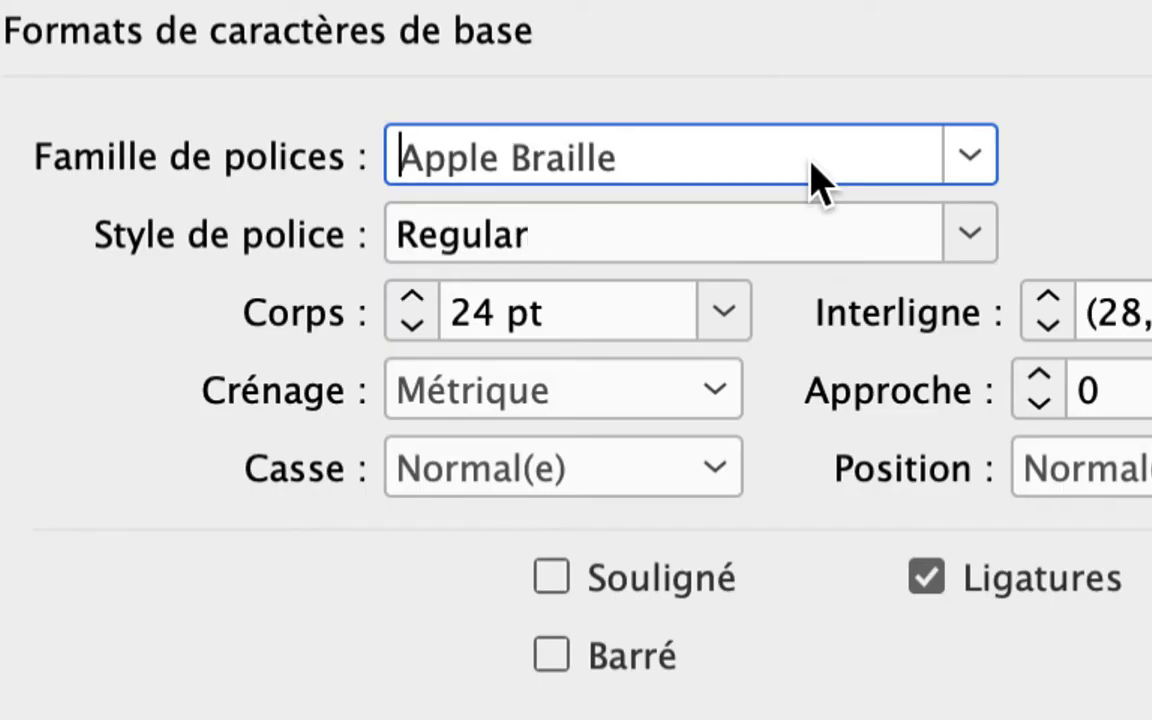
pyautogui.press('Down')
pyautogui.press('Up')
pyautogui.press('Up')
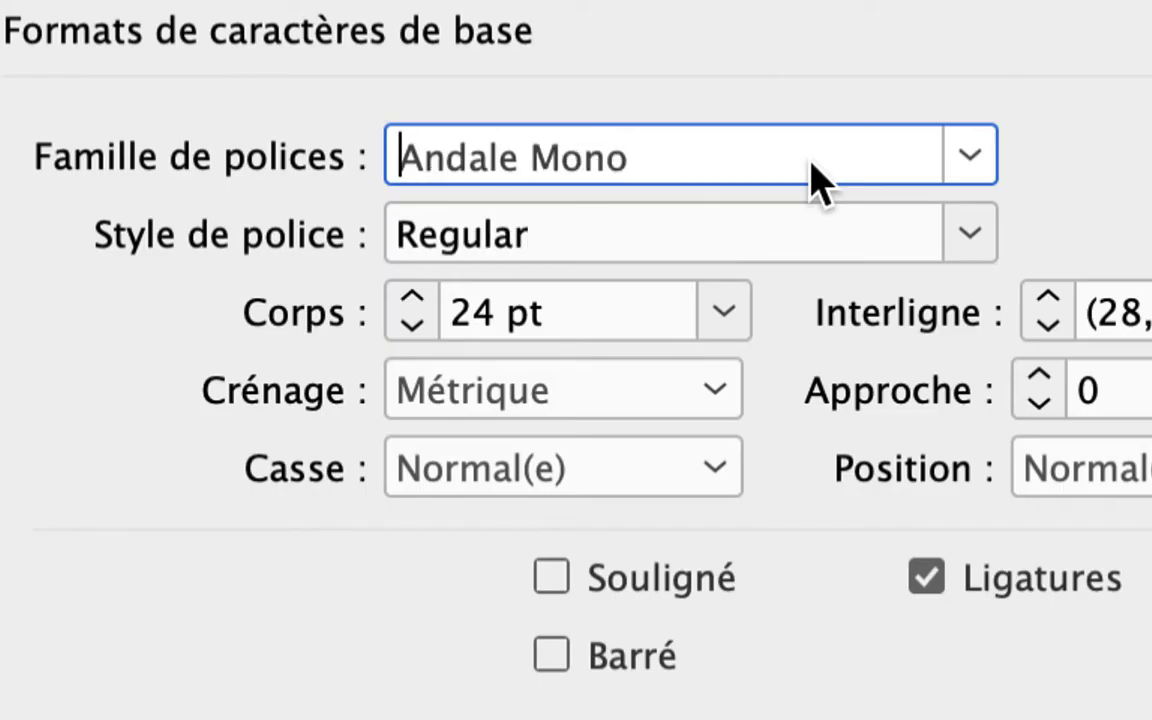
pyautogui.press('Up')
pyautogui.press('Up')
pyautogui.press('Up')
pyautogui.press('Up')
pyautogui.press('Up')
pyautogui.press('Down')
pyautogui.press('Down')
pyautogui.press('Down')
pyautogui.press('Down')
pyautogui.press('Down')
pyautogui.press('Down')
pyautogui.press('Down')
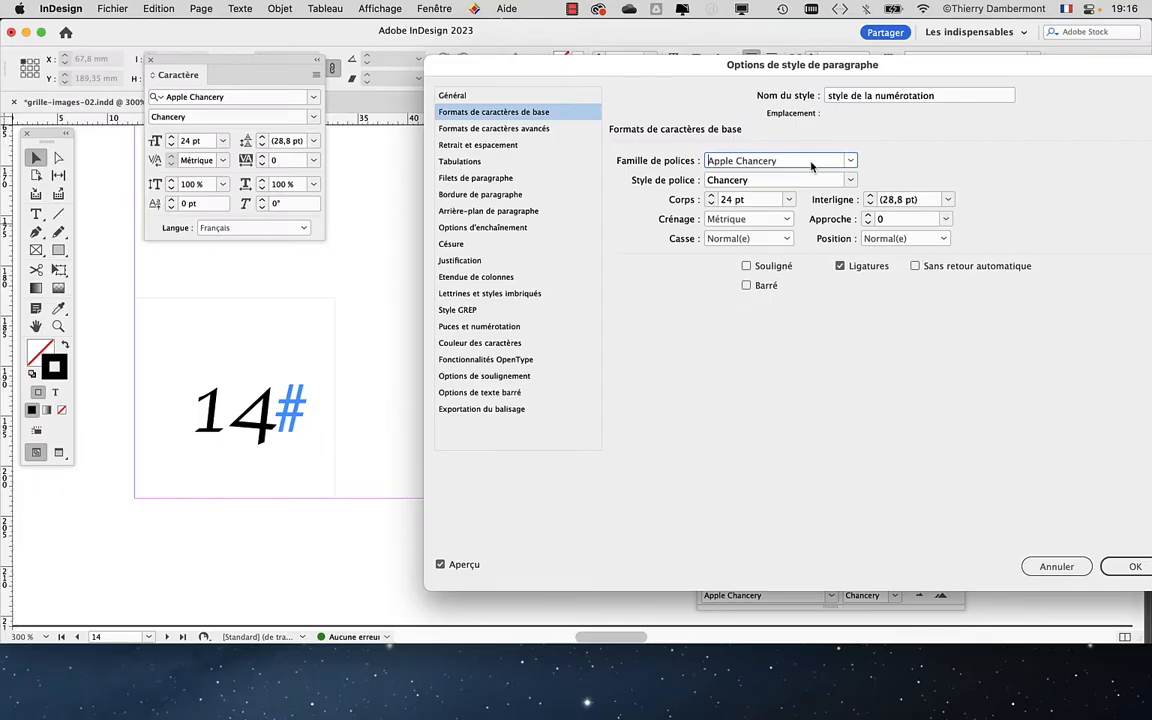
pyautogui.press('Down')
pyautogui.press('Down')
pyautogui.press('Down')
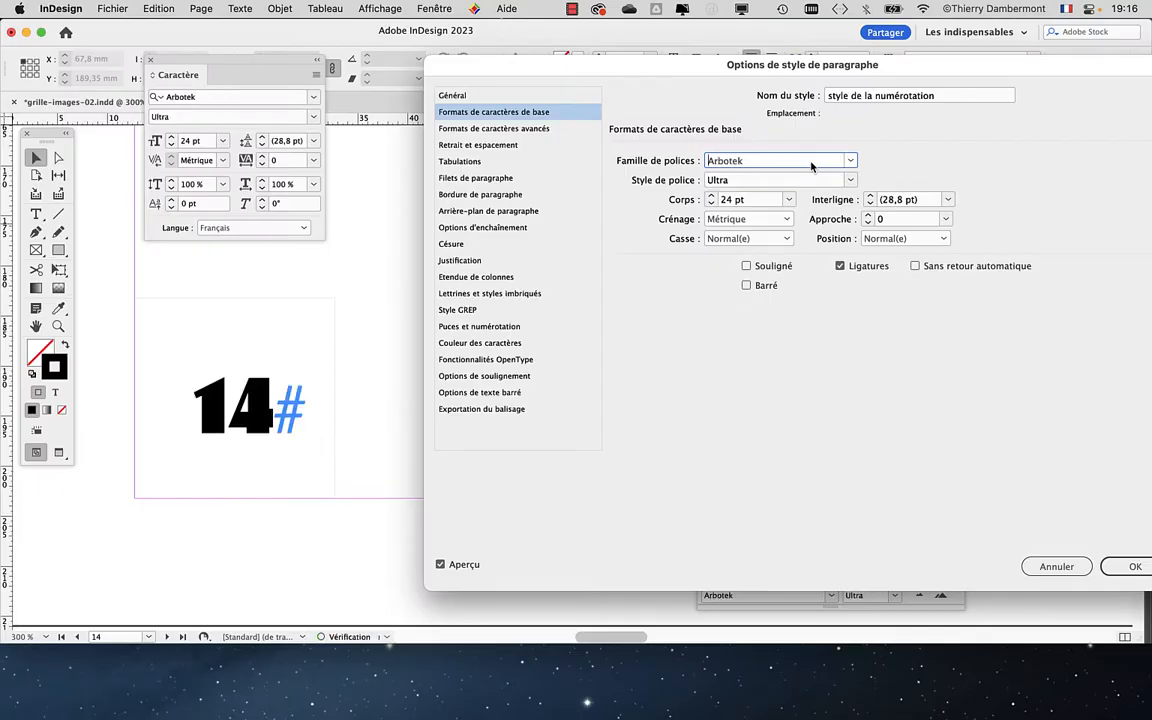
pyautogui.press('Down')
pyautogui.press('Down')
pyautogui.press('Down')
pyautogui.press('Down')
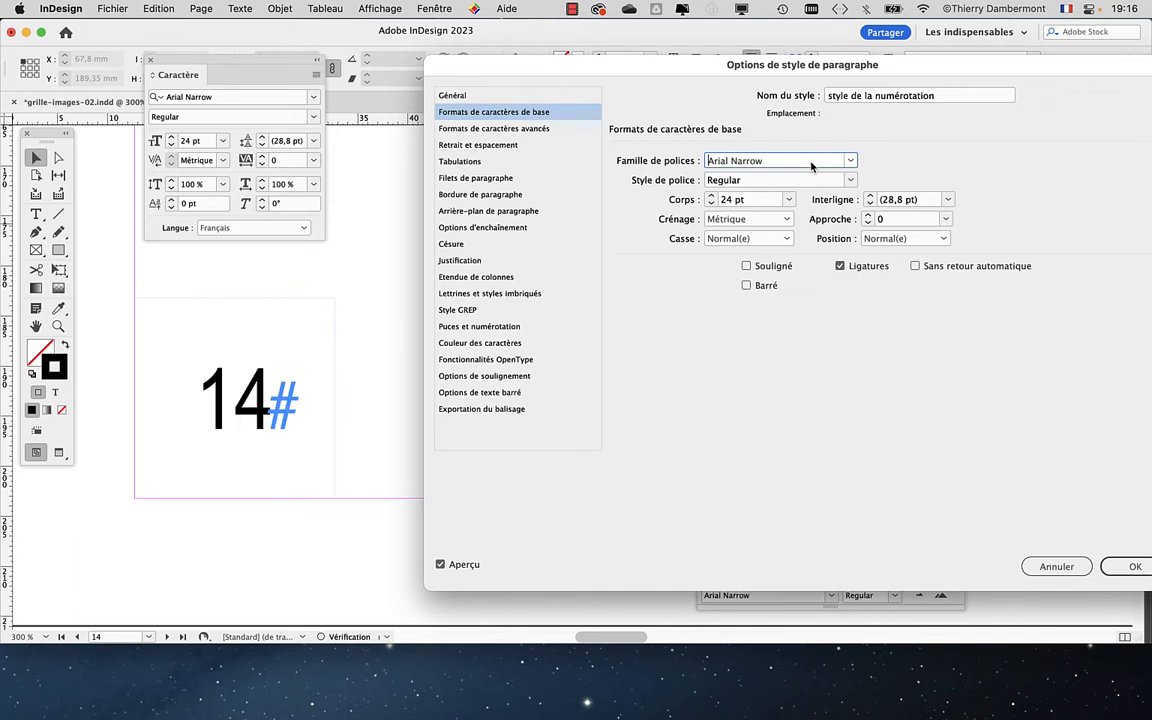
pyautogui.press('Down')
pyautogui.press('Down')
pyautogui.press('Down')
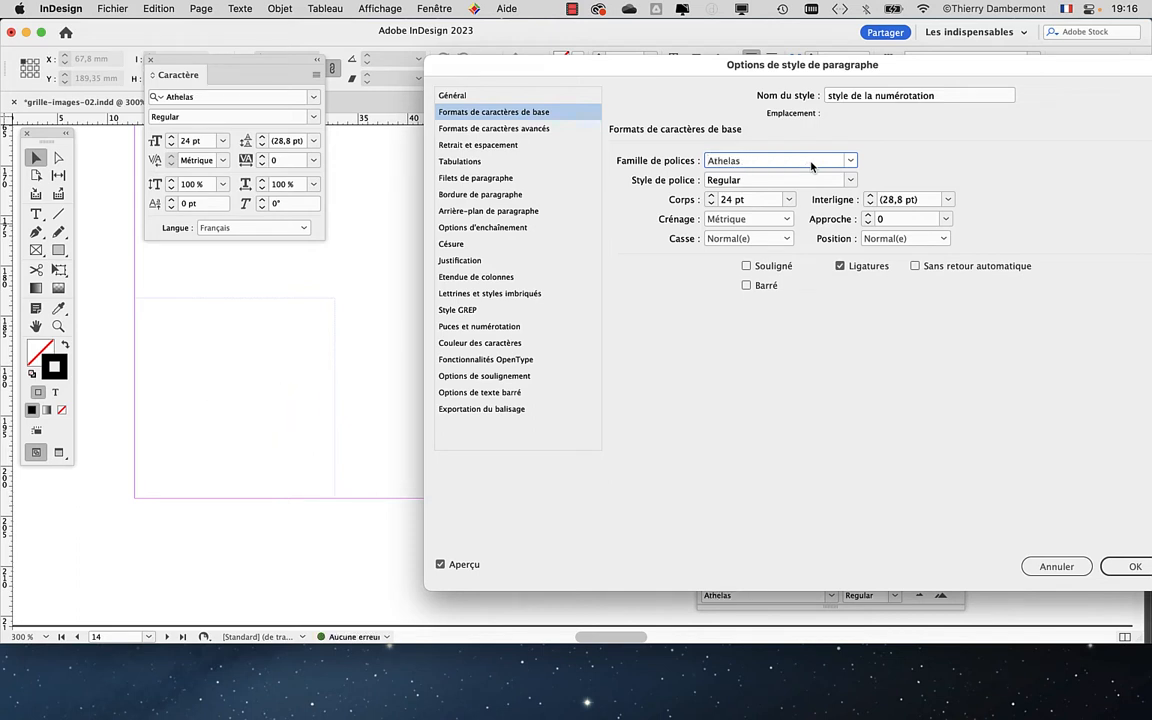
pyautogui.press('Up')
pyautogui.press('Up')
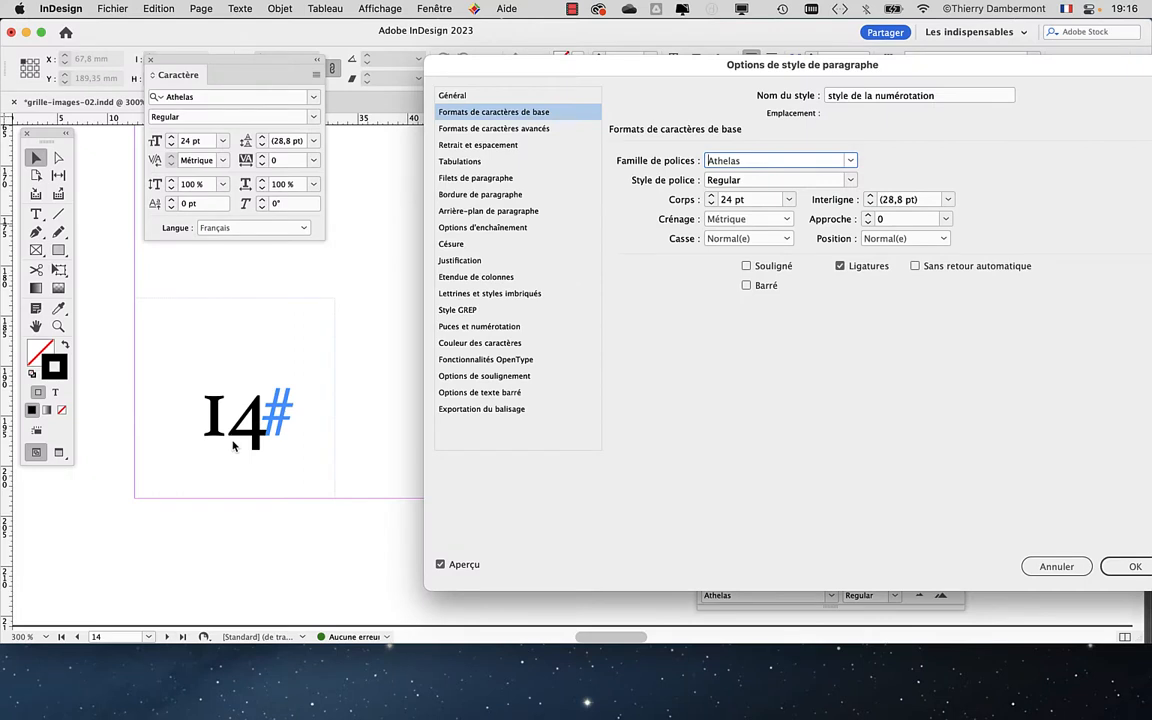
# Step: Set the page numbering style's font family to Bely with the Regular font style, and confirm the style options
pyautogui.click(766, 160)
pyautogui.write('Avenir Next Condensed')
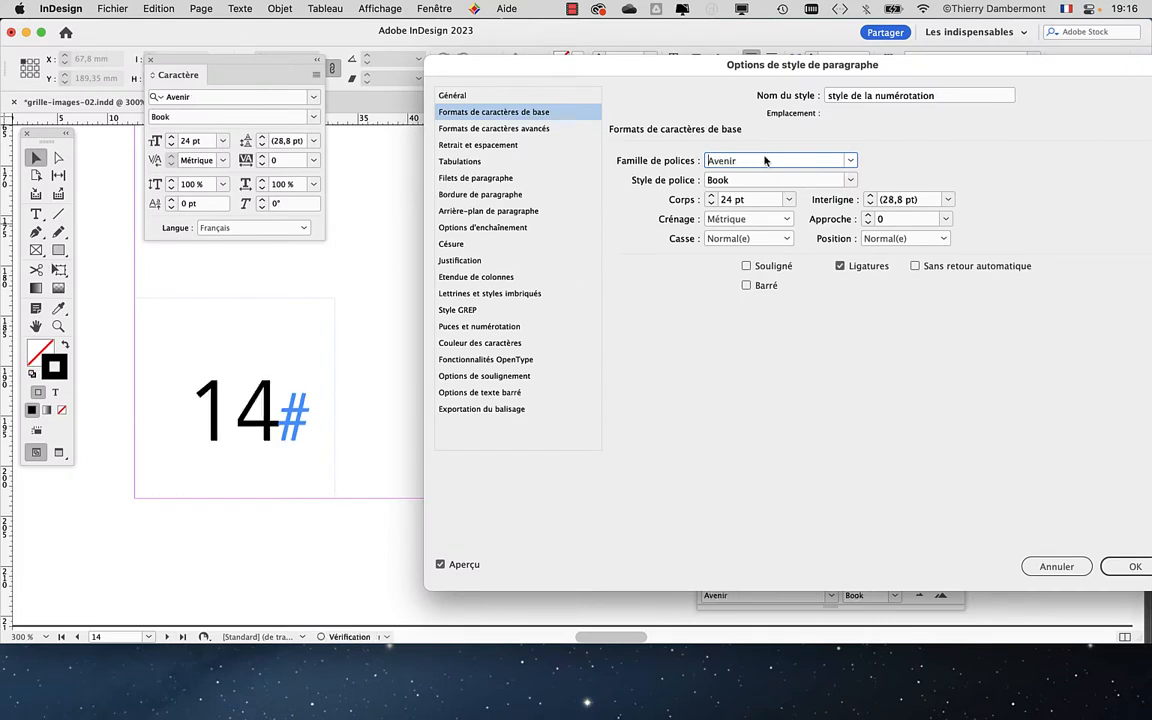
pyautogui.press('Down')
pyautogui.press('Down')
pyautogui.press('Down')
pyautogui.press('Down')
pyautogui.press('Down')
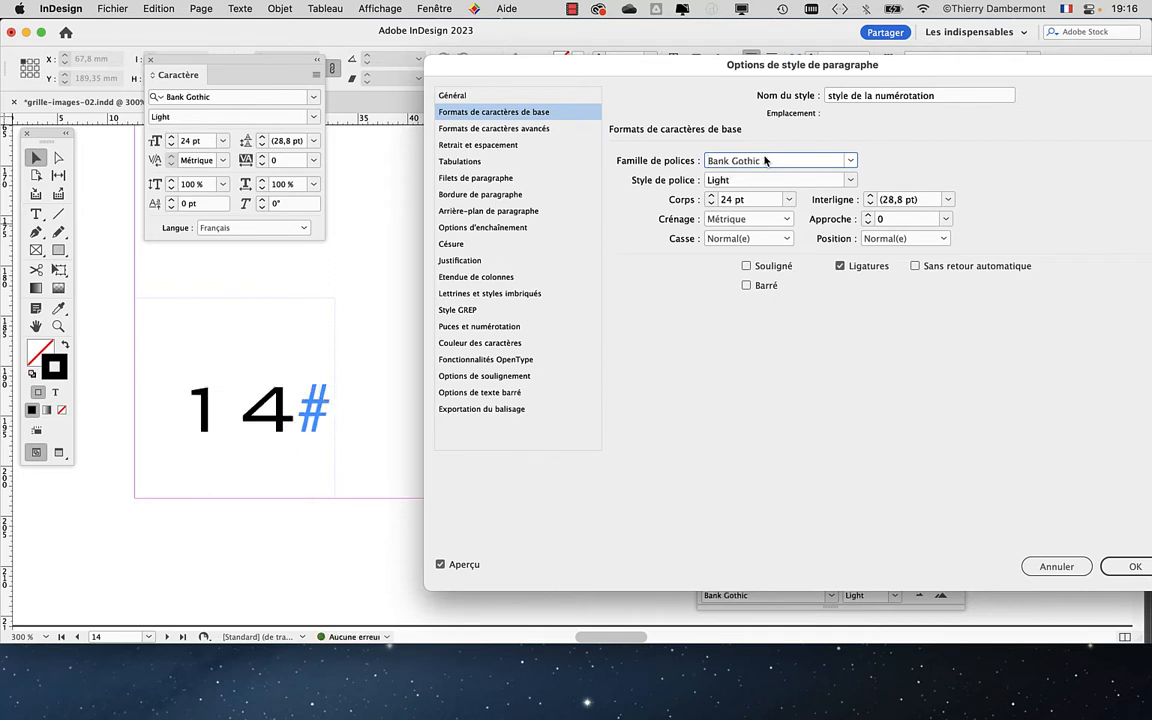
pyautogui.press('Down')
pyautogui.press('Up')
pyautogui.press('Down')
pyautogui.press('Down')
pyautogui.press('Down')
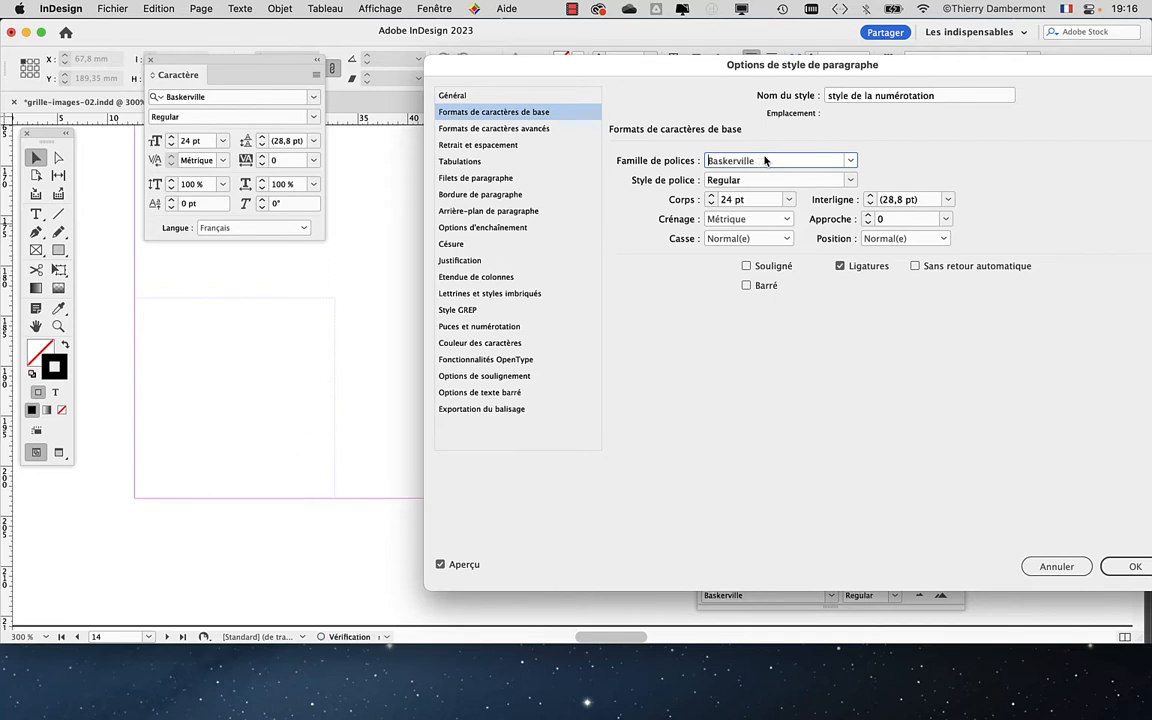
pyautogui.press('Down')
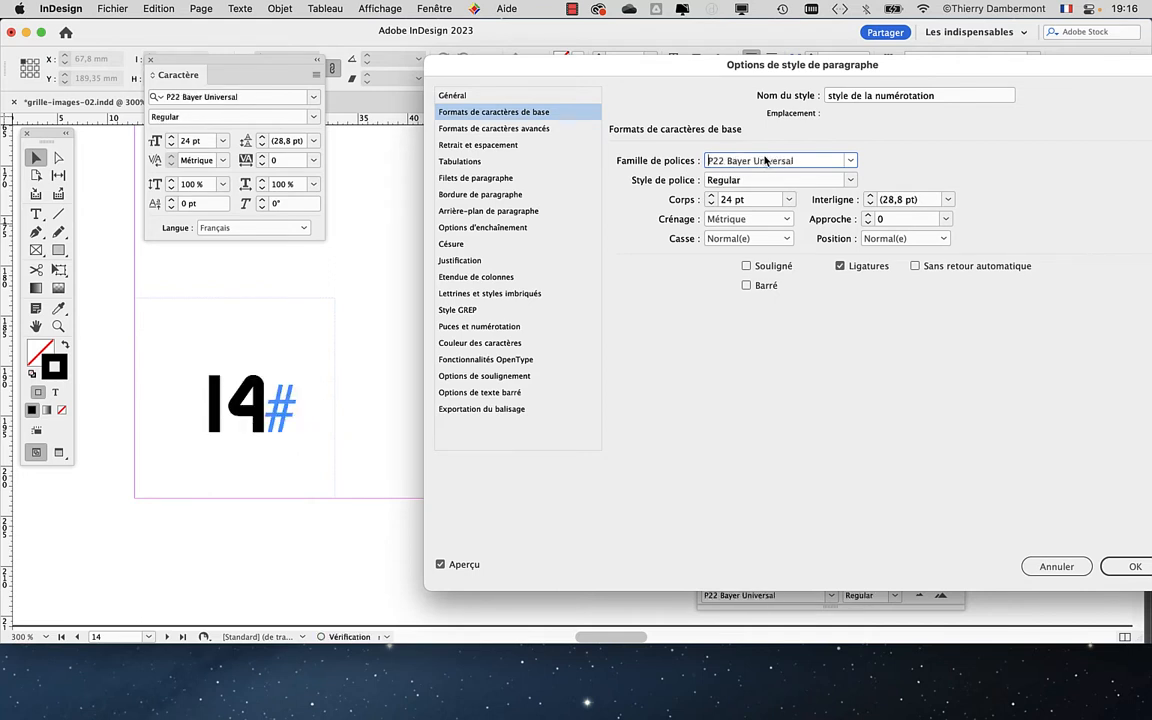
pyautogui.press('Down')
pyautogui.press('Down')
pyautogui.press('Down')
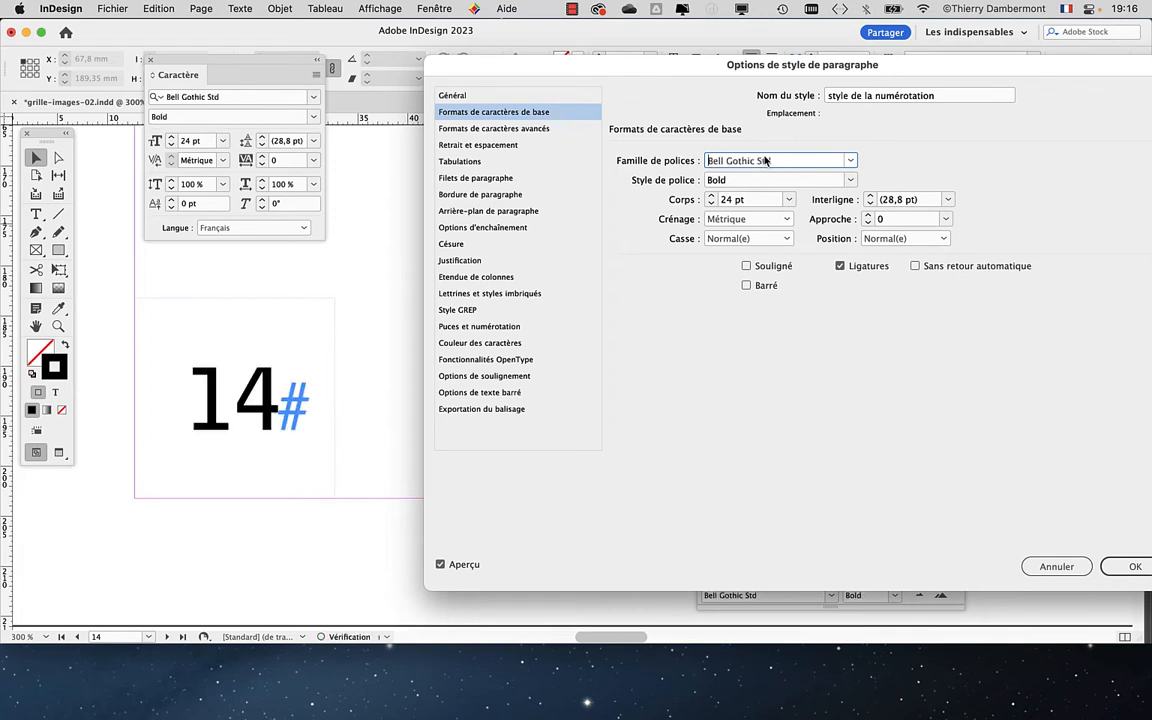
pyautogui.press('Down')
pyautogui.press('Down')
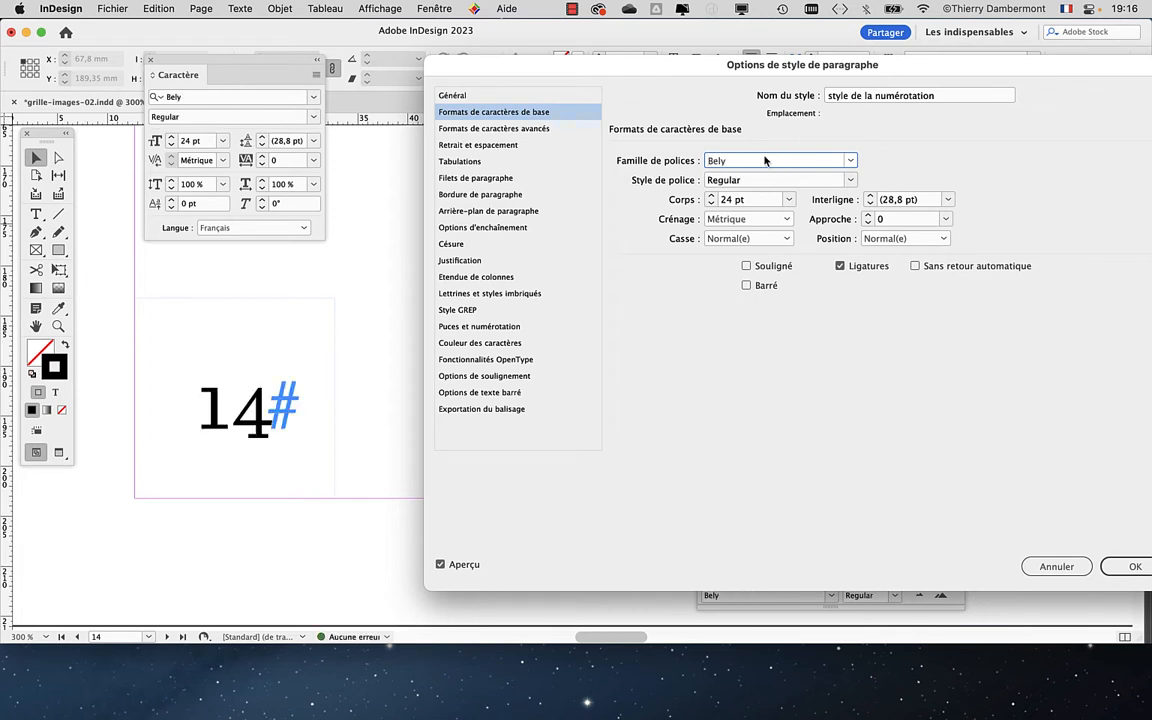
pyautogui.press('Up')
pyautogui.press('super+Tab')
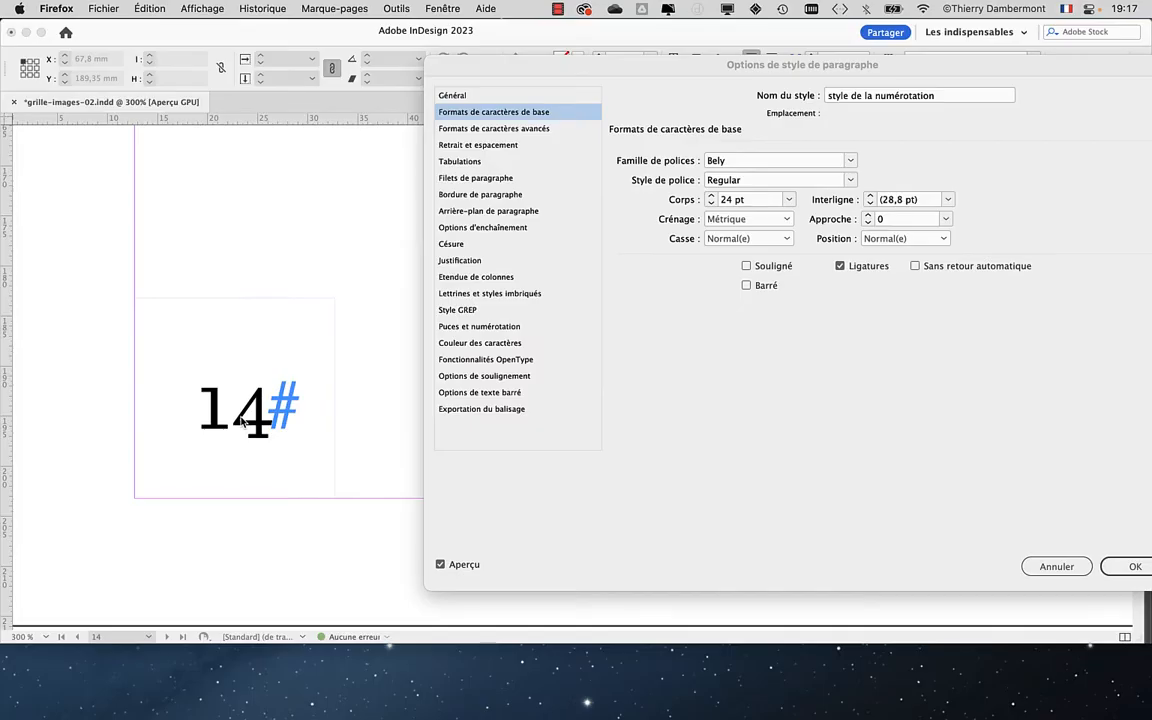
pyautogui.click(1147, 569)
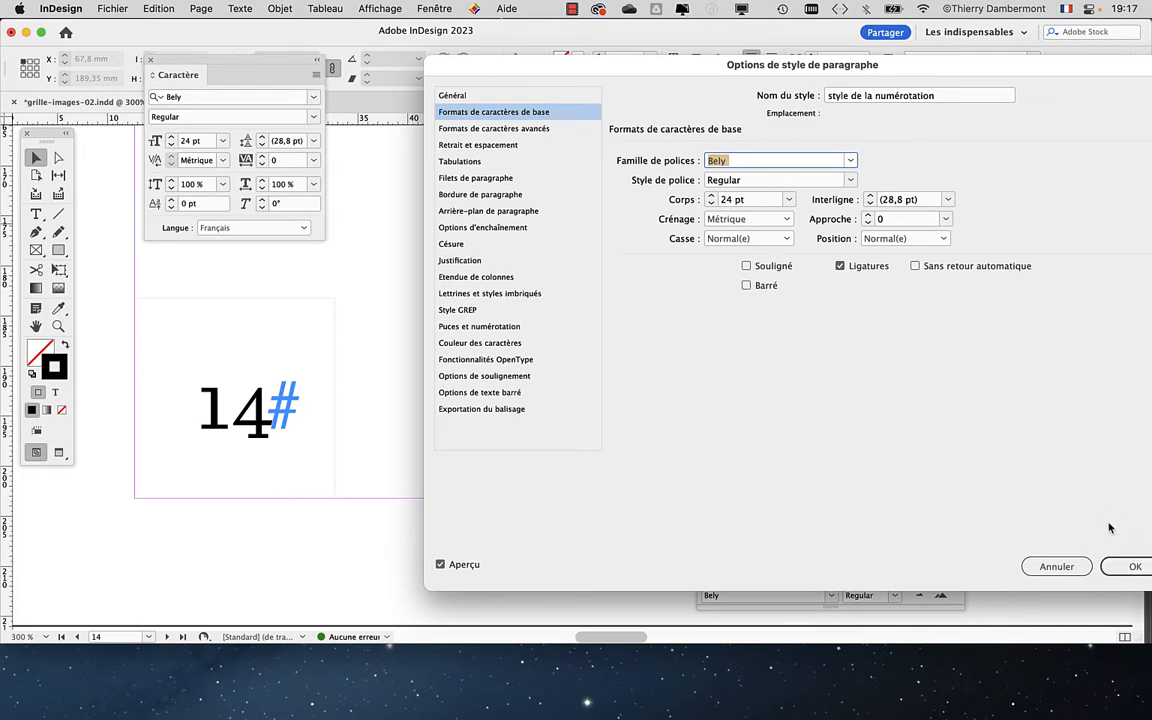
pyautogui.click(1133, 566)
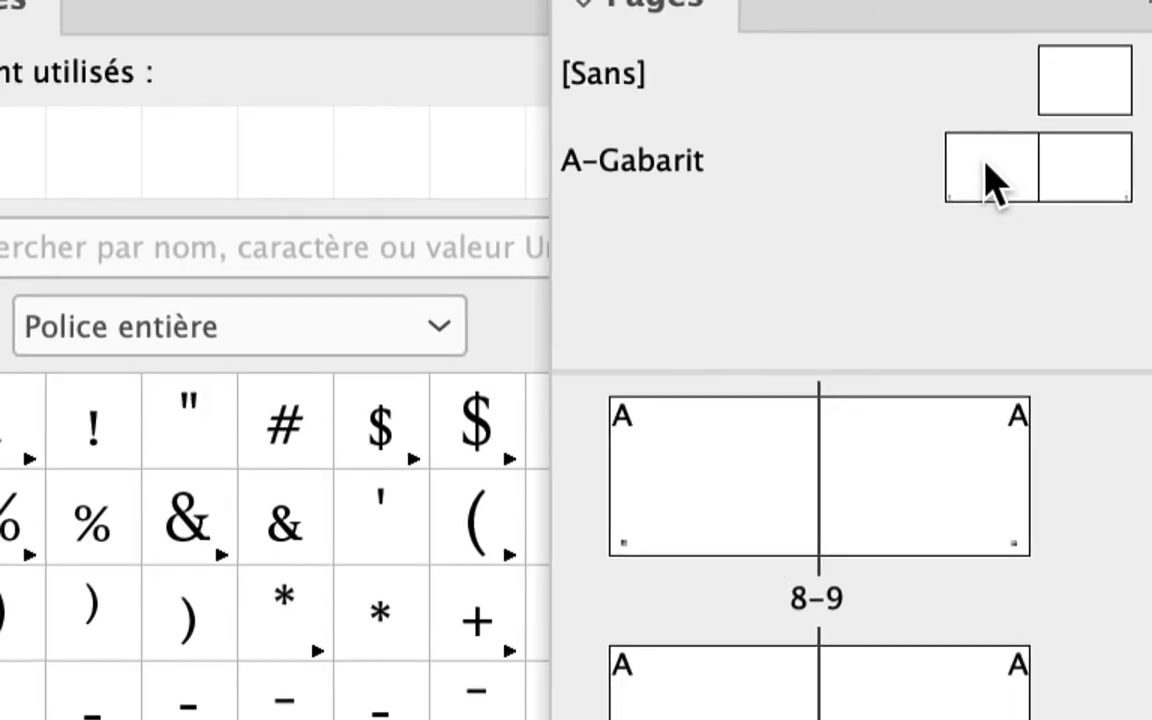
# Step: Open the left page of the A-Gabarit master and select its page number frame, keeping the paragraph styles close to it
pyautogui.click(985, 169)
pyautogui.doubleClick(990, 180)
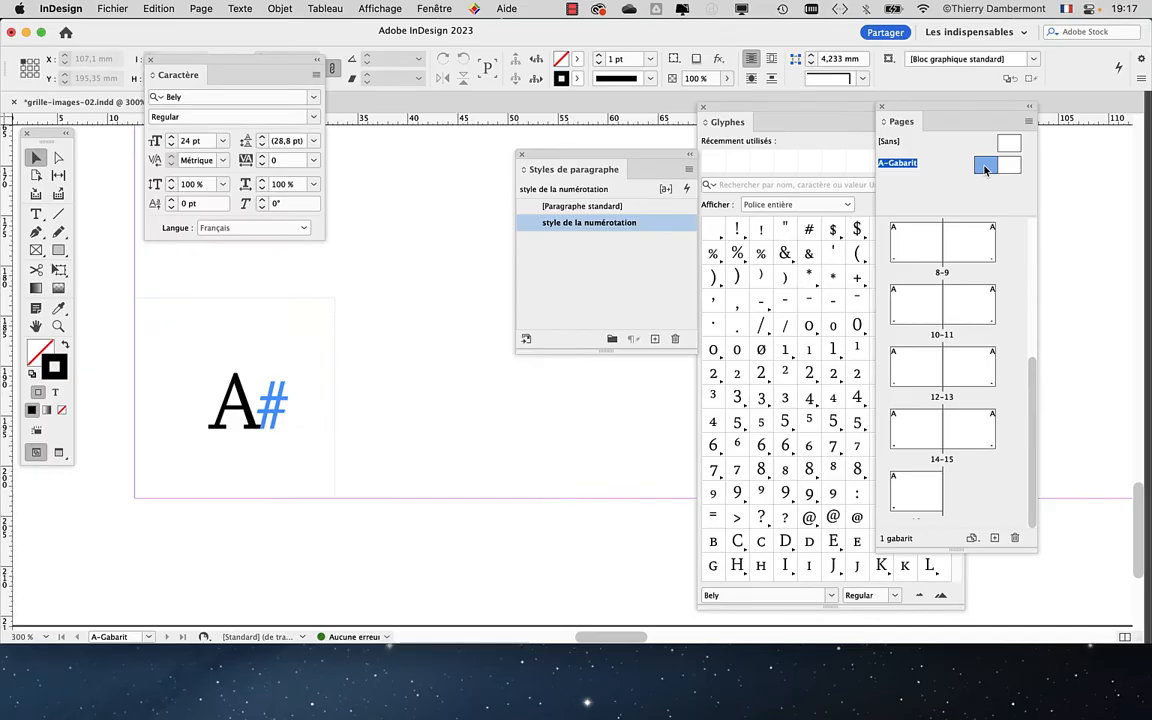
pyautogui.click(230, 362)
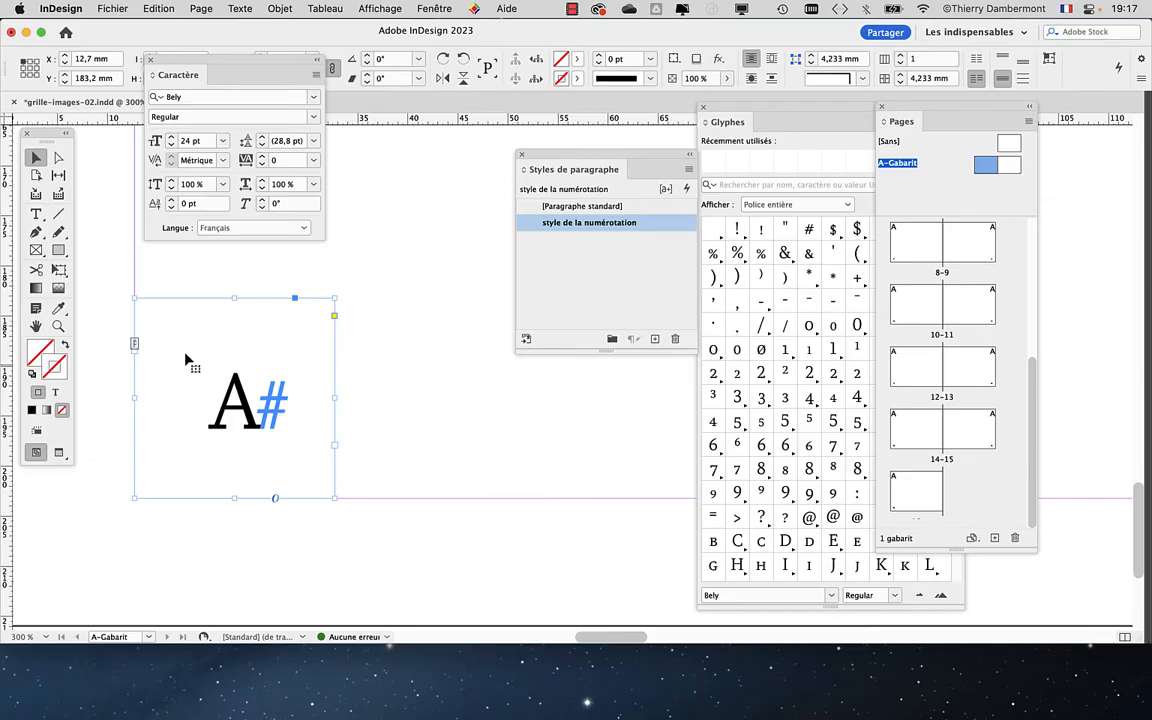
pyautogui.moveTo(530, 166); pyautogui.dragTo(395, 258)
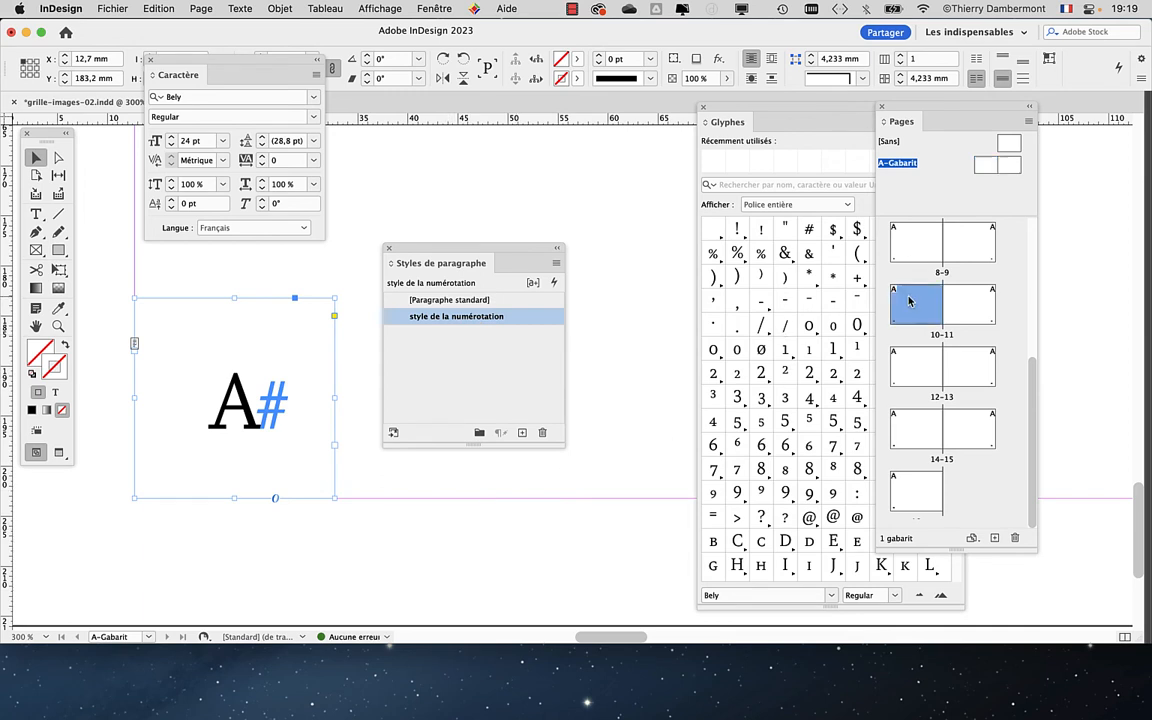
# Step: Go to page 10 and open the paragraph style "style de la numérotation" at its basic character formats
pyautogui.doubleClick(910, 302)
pyautogui.doubleClick(530, 318)
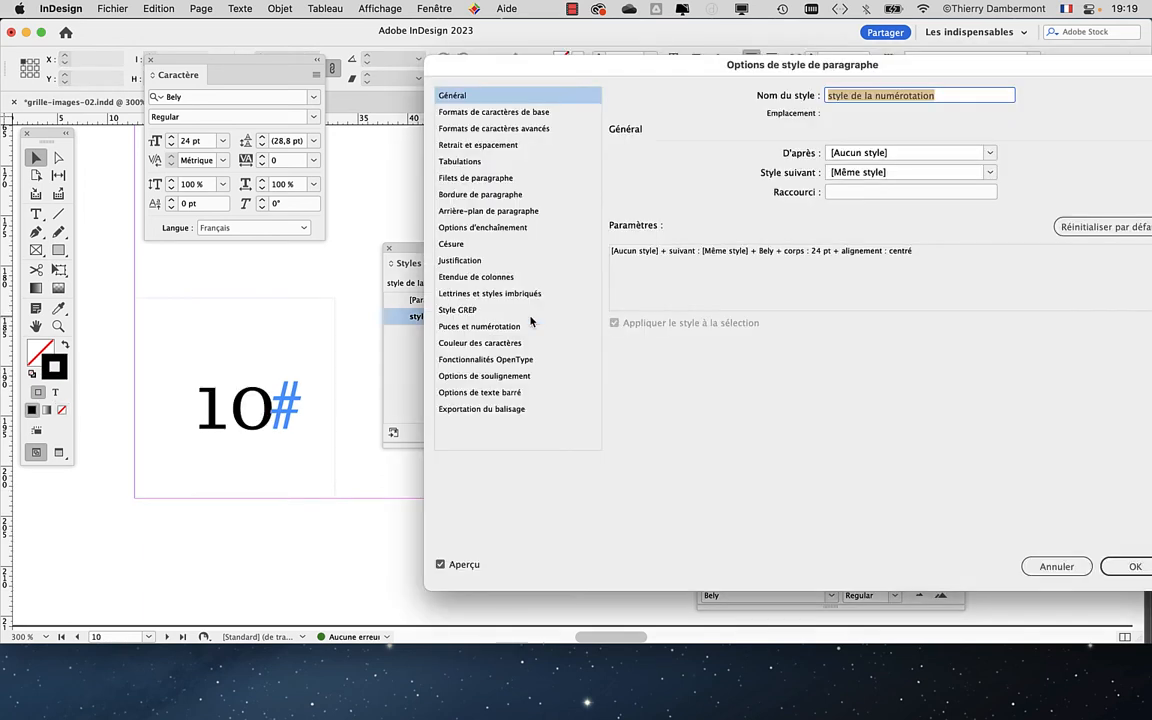
pyautogui.click(480, 111)
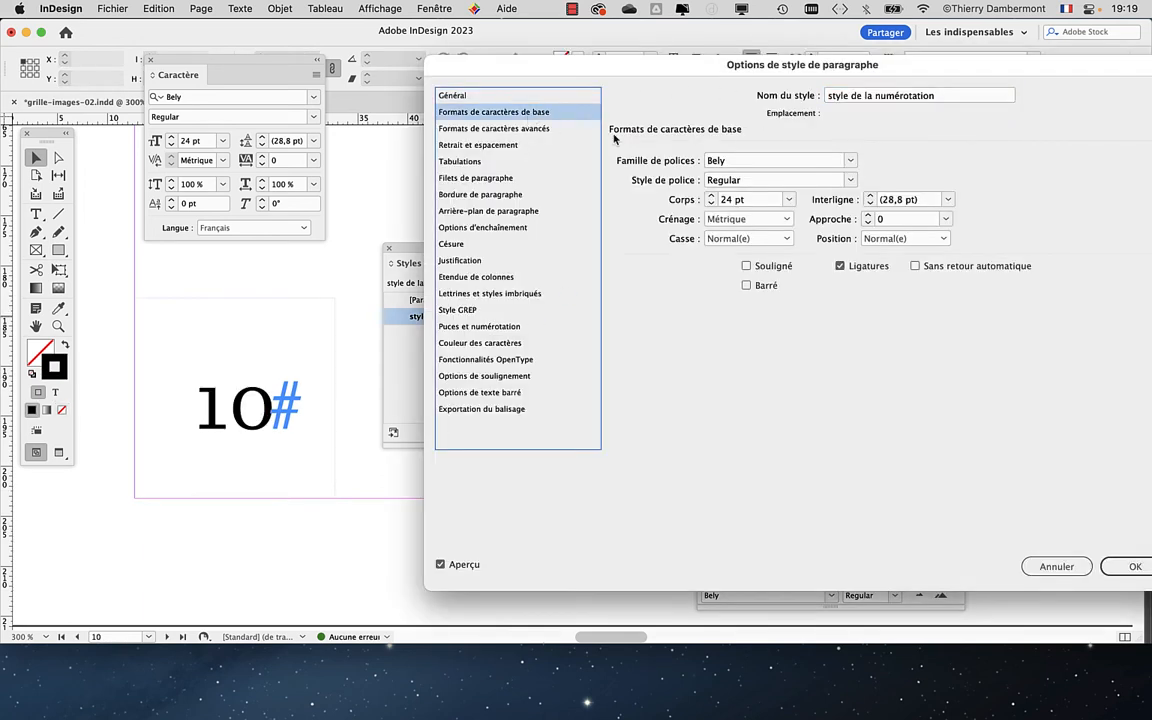
# Step: Try out font families such as EmojiOne, Noto Color Emoji SVG and Abadi MT Condensed Extra Bold for the page numbering style
pyautogui.click(790, 161)
pyautogui.press('Down')
pyautogui.press('Down')
pyautogui.press('Down')
pyautogui.press('Down')
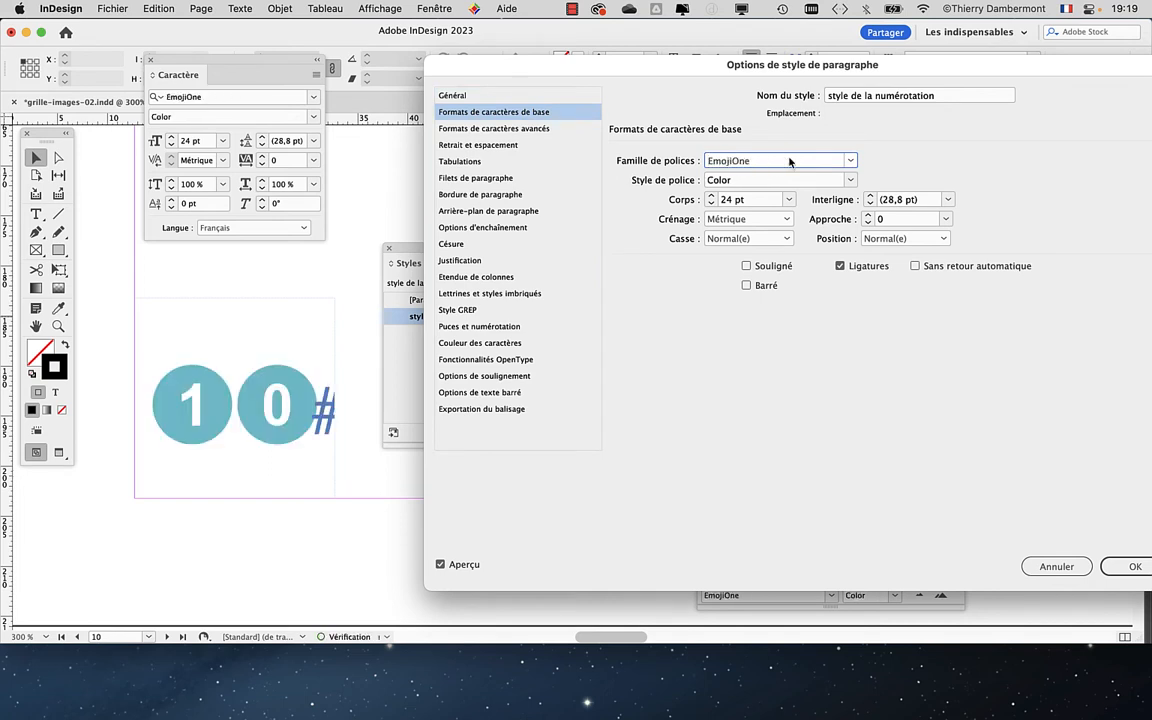
pyautogui.press('Down')
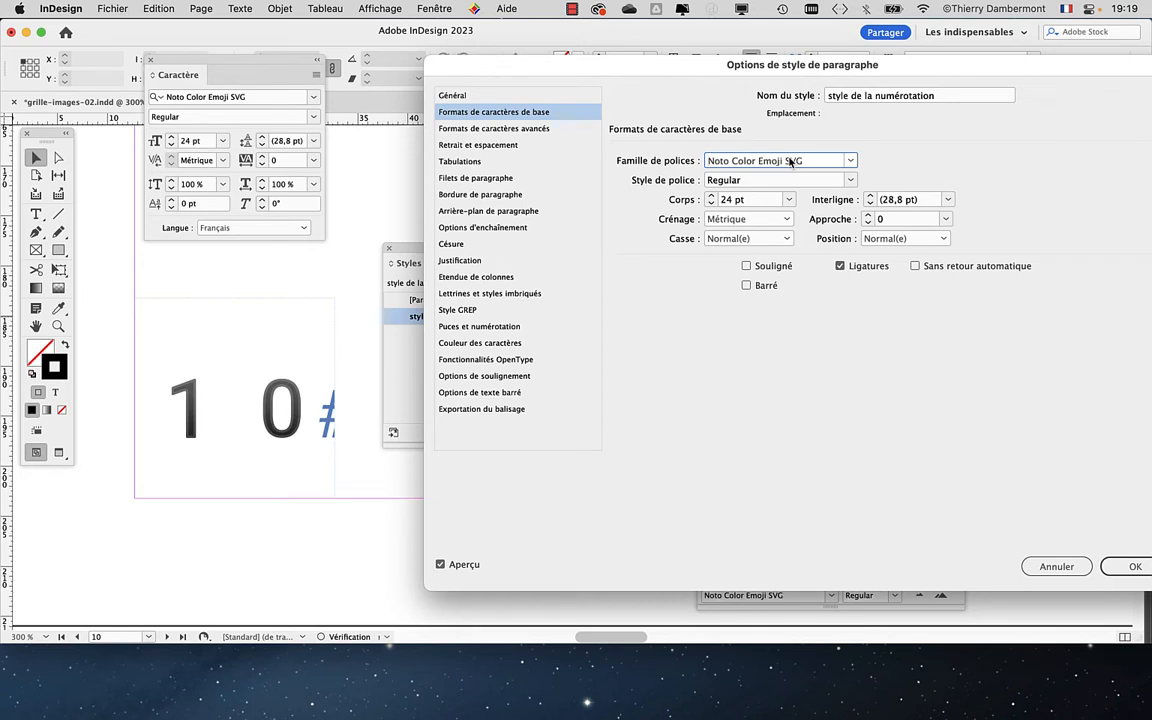
pyautogui.press('Down')
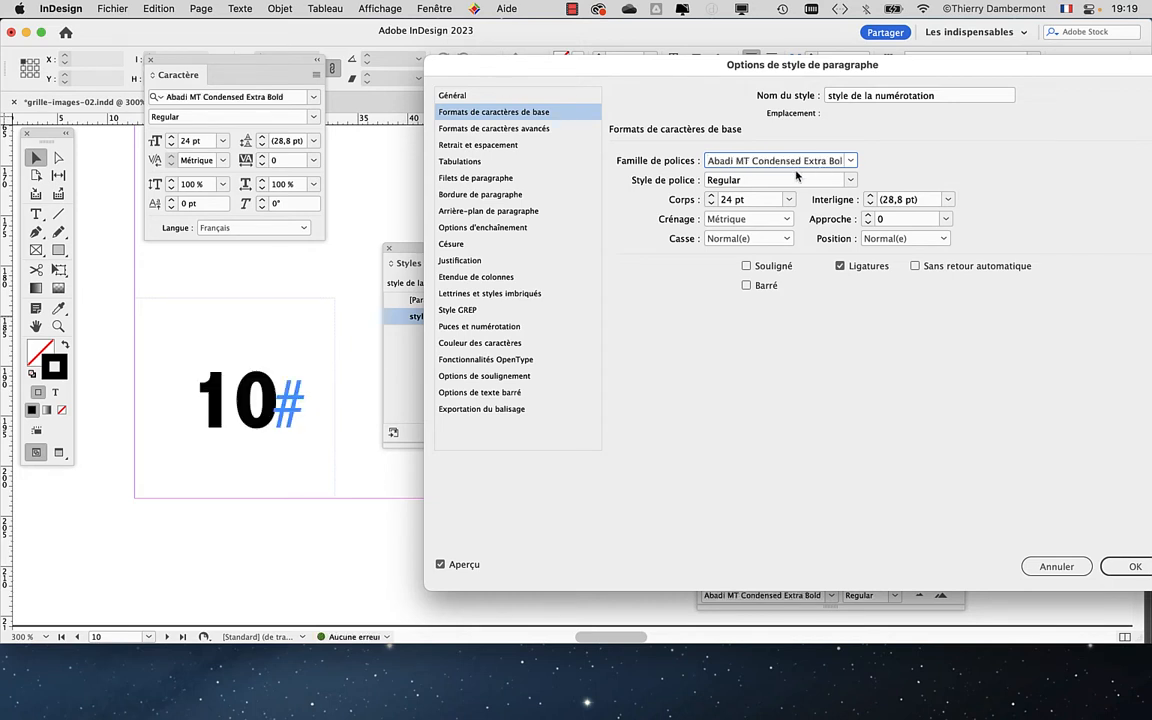
# Step: Set the page numbering style's font family to Academy Engraved LET with the Plain font style, and confirm the style options
pyautogui.press('Down')
pyautogui.press('Down')
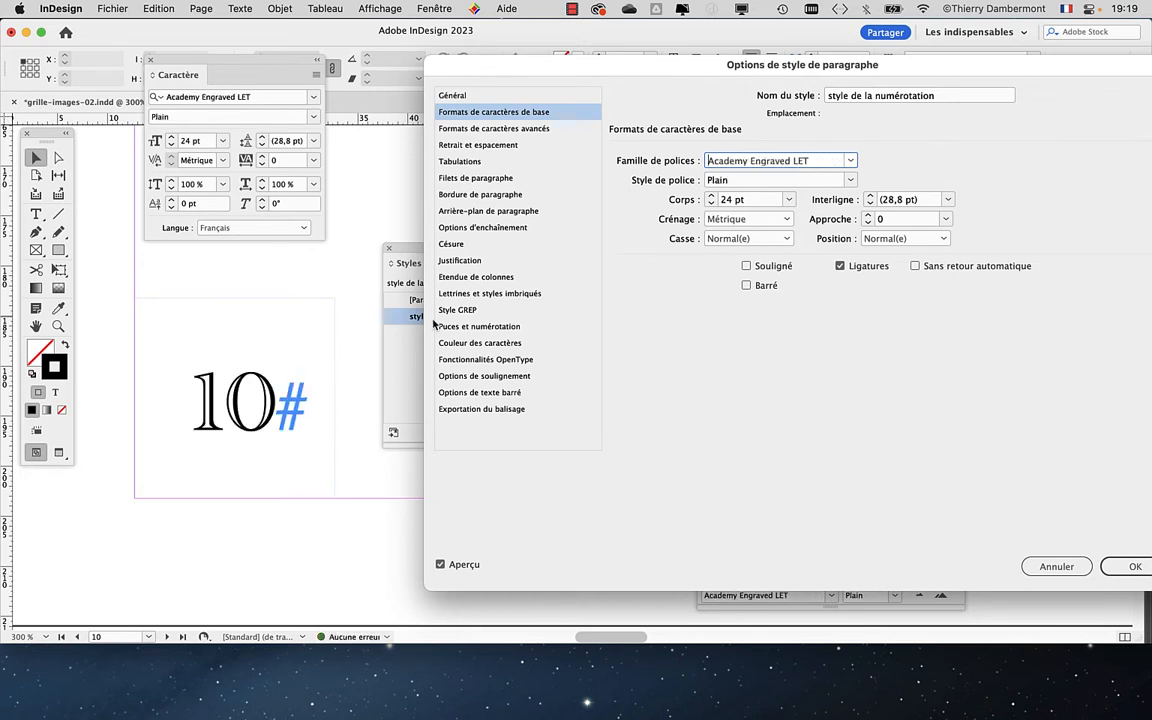
pyautogui.press('Return')
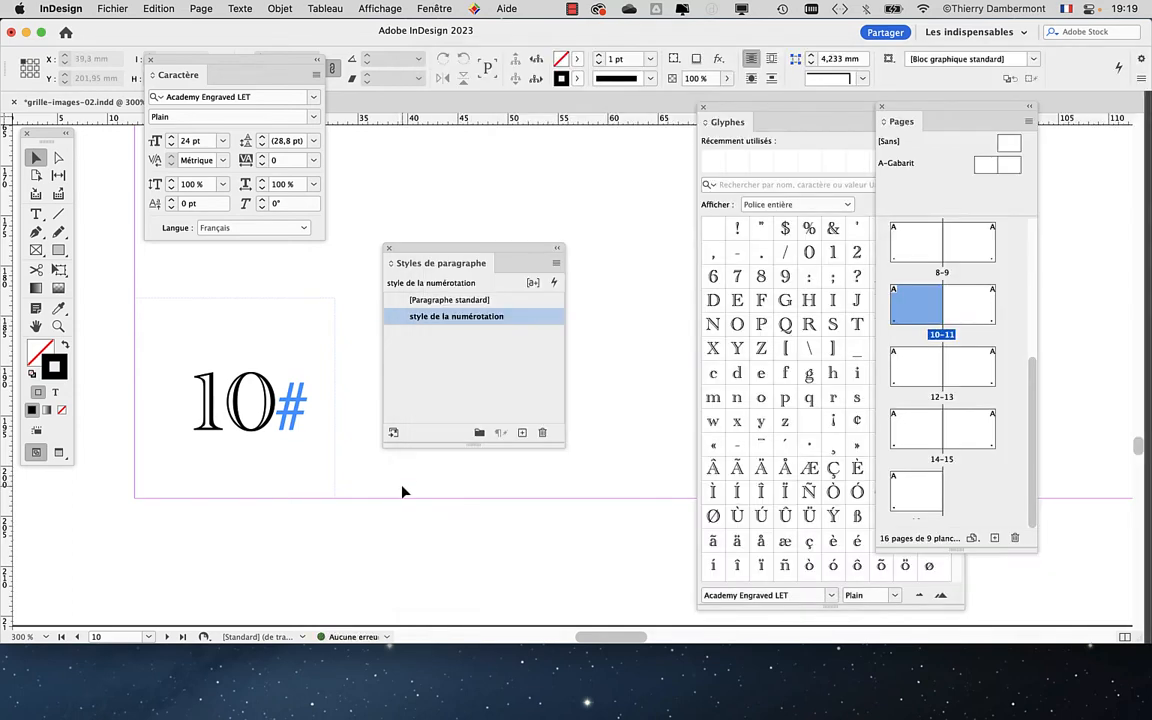
# Step: Examine the restyled page number at the outer corner of page 11, moving the paragraph styles out of its way
pyautogui.keyDown('alt'); pyautogui.keyDown('super'); pyautogui.click(404, 491); pyautogui.keyUp('super'); pyautogui.keyUp('alt')
pyautogui.keyDown('alt'); pyautogui.keyDown('super'); pyautogui.click(421, 494); pyautogui.keyUp('super'); pyautogui.keyUp('alt')
pyautogui.moveTo(559, 530); pyautogui.dragTo(468, 535)
pyautogui.keyDown('alt'); pyautogui.keyDown('super'); pyautogui.click(316, 530); pyautogui.keyUp('super'); pyautogui.keyUp('alt')
pyautogui.moveTo(513, 474); pyautogui.dragTo(92, 636)
pyautogui.moveTo(580, 520); pyautogui.dragTo(120, 502)
pyautogui.moveTo(560, 455); pyautogui.dragTo(224, 492)
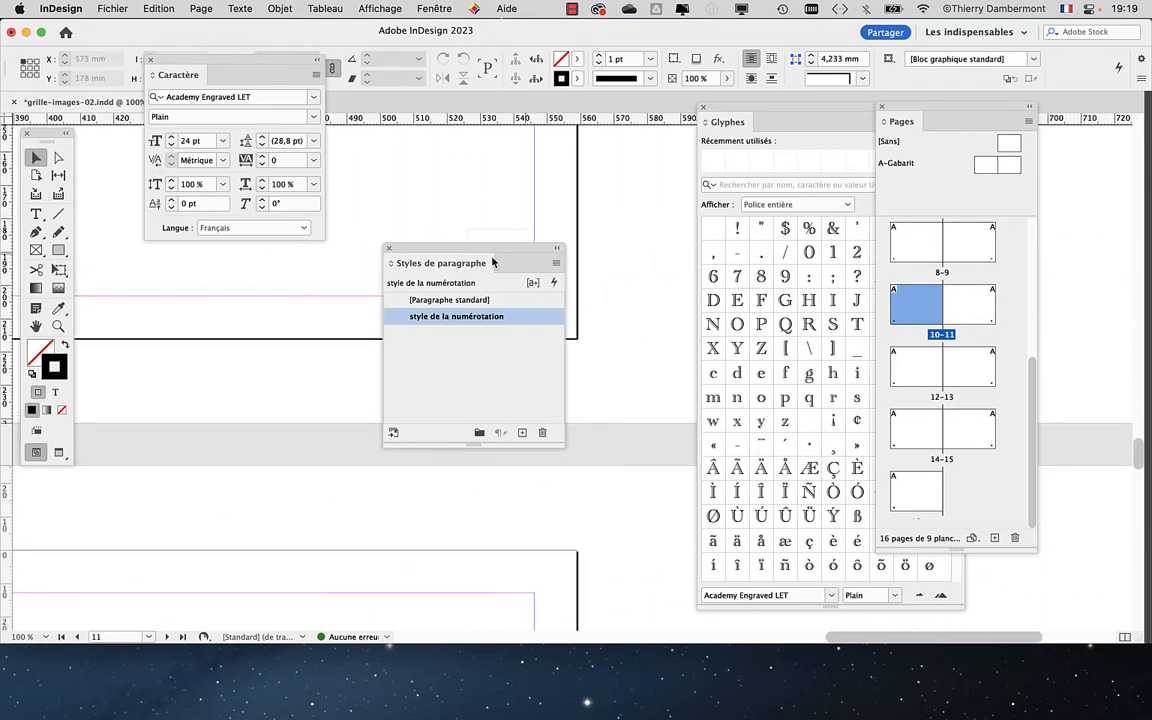
pyautogui.moveTo(440, 263); pyautogui.dragTo(208, 308)
pyautogui.keyDown('super'); pyautogui.click(508, 266); pyautogui.keyUp('super')
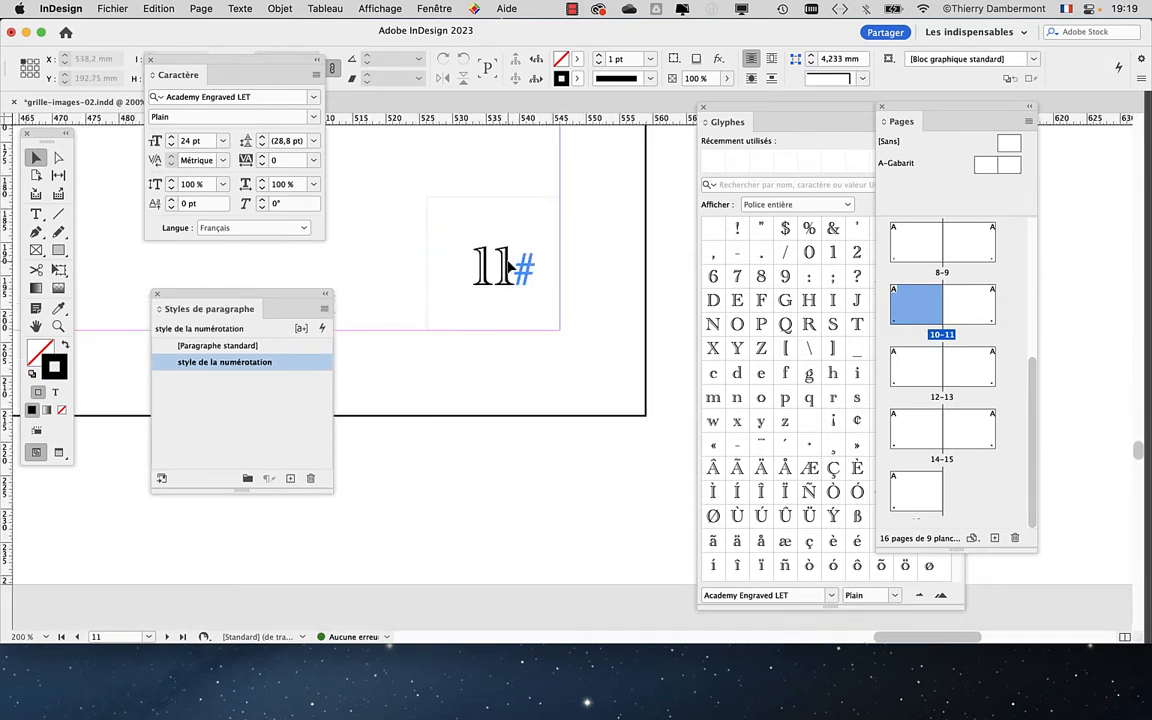
pyautogui.keyDown('super'); pyautogui.click(508, 265); pyautogui.keyUp('super')
pyautogui.moveTo(439, 306); pyautogui.dragTo(480, 376)
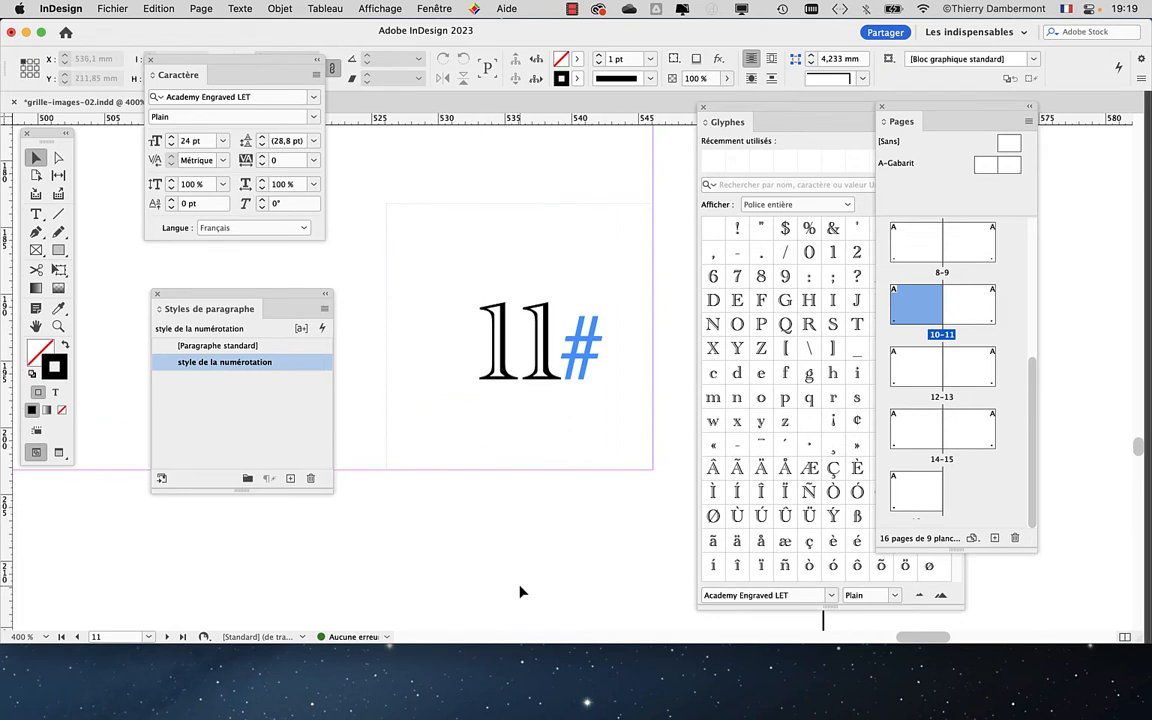
# Step: Examine the restyled page number at the lower outer corner of page 12
pyautogui.moveTo(495, 430); pyautogui.dragTo(695, 91)
pyautogui.keyDown('alt'); pyautogui.keyDown('super'); pyautogui.click(496, 455); pyautogui.keyUp('super'); pyautogui.keyUp('alt')
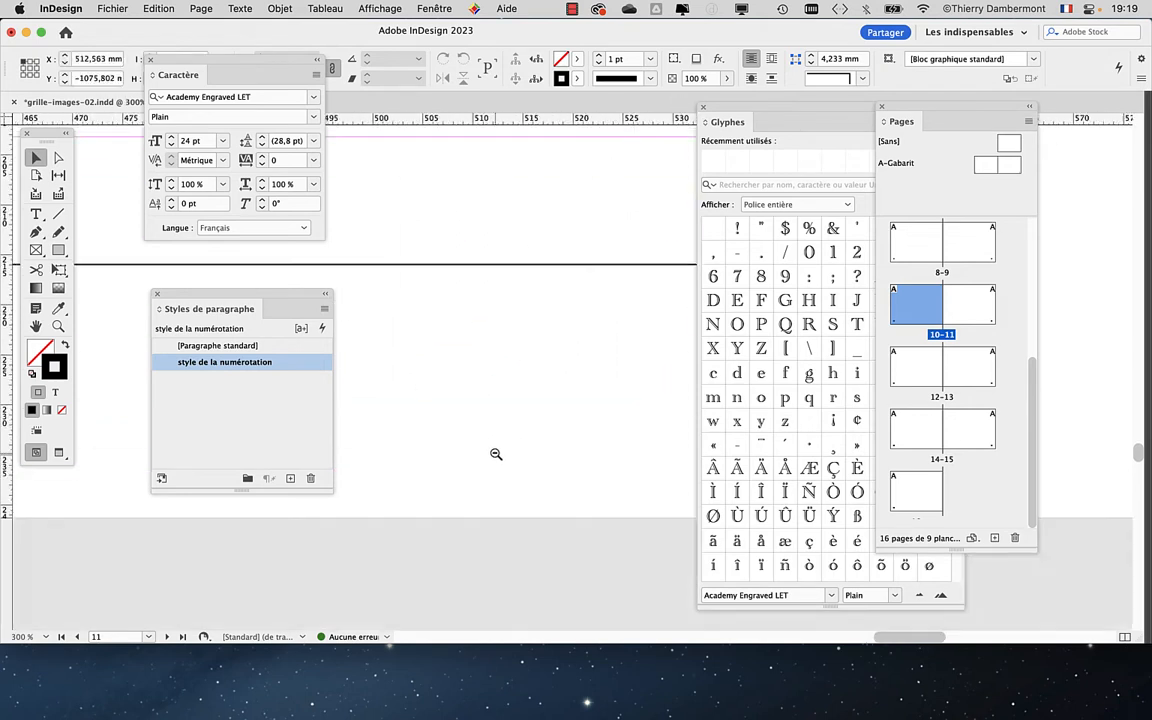
pyautogui.keyDown('alt'); pyautogui.keyDown('super'); pyautogui.click(496, 455); pyautogui.keyUp('super'); pyautogui.keyUp('alt')
pyautogui.keyDown('alt'); pyautogui.keyDown('super'); pyautogui.click(332, 523); pyautogui.keyUp('super'); pyautogui.keyUp('alt')
pyautogui.moveTo(291, 551); pyautogui.dragTo(795, 230)
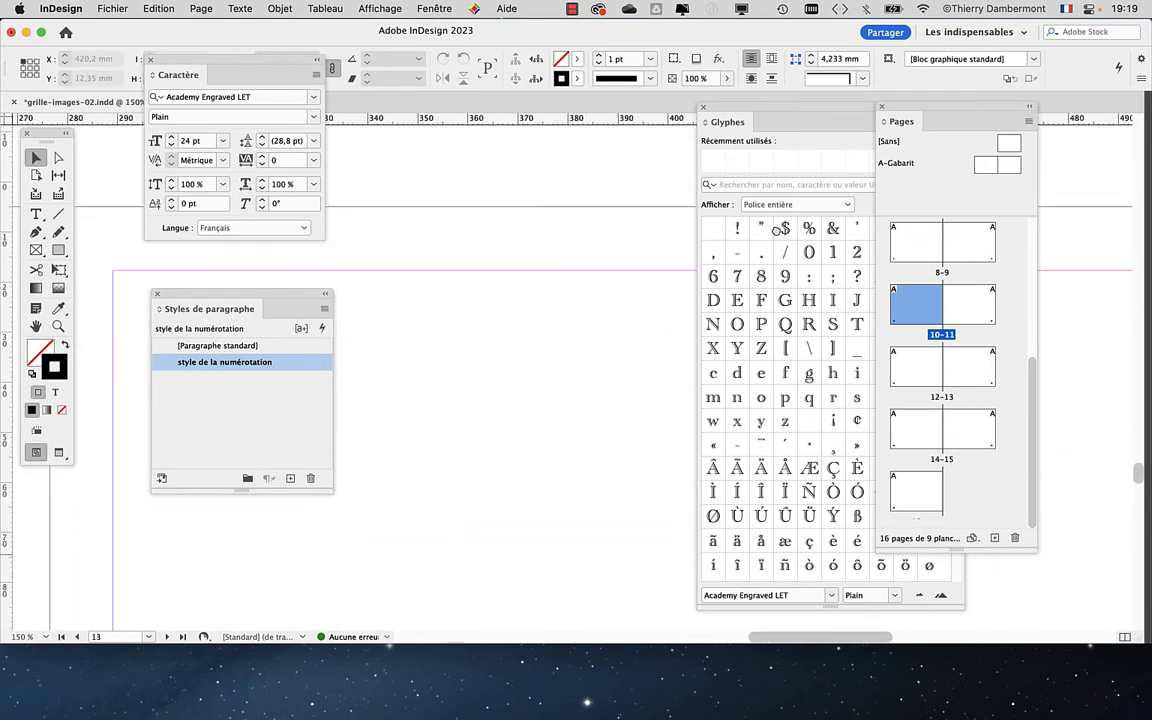
pyautogui.moveTo(465, 500); pyautogui.dragTo(603, 201)
pyautogui.moveTo(556, 420); pyautogui.dragTo(790, 222)
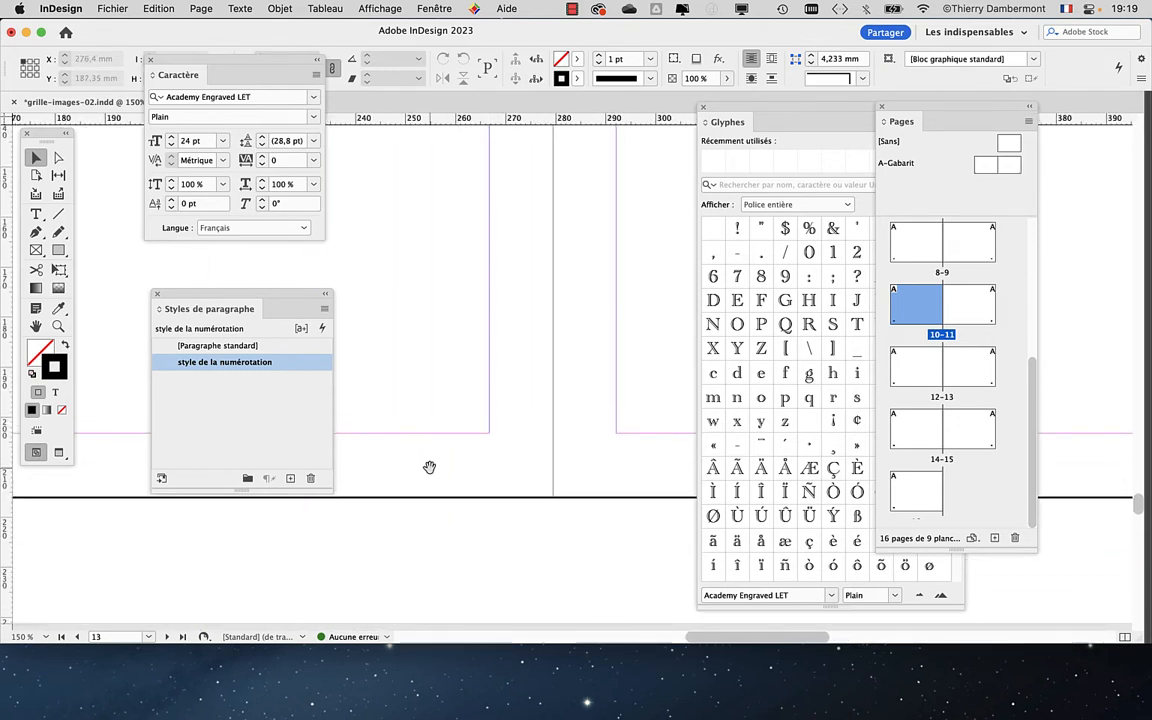
pyautogui.moveTo(392, 513); pyautogui.dragTo(637, 535)
pyautogui.moveTo(432, 528); pyautogui.dragTo(588, 567)
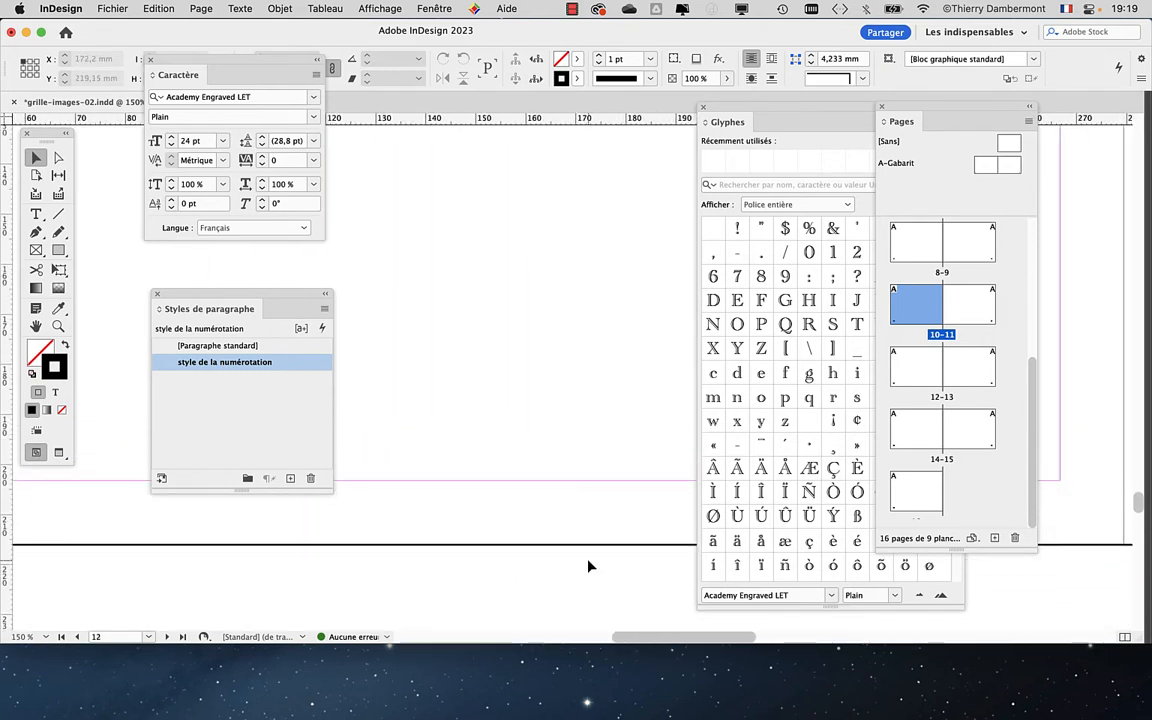
pyautogui.moveTo(298, 555); pyautogui.dragTo(458, 547)
pyautogui.moveTo(382, 543); pyautogui.dragTo(576, 453)
pyautogui.scroll(2, 459, 397)
pyautogui.scroll(1, 459, 397)
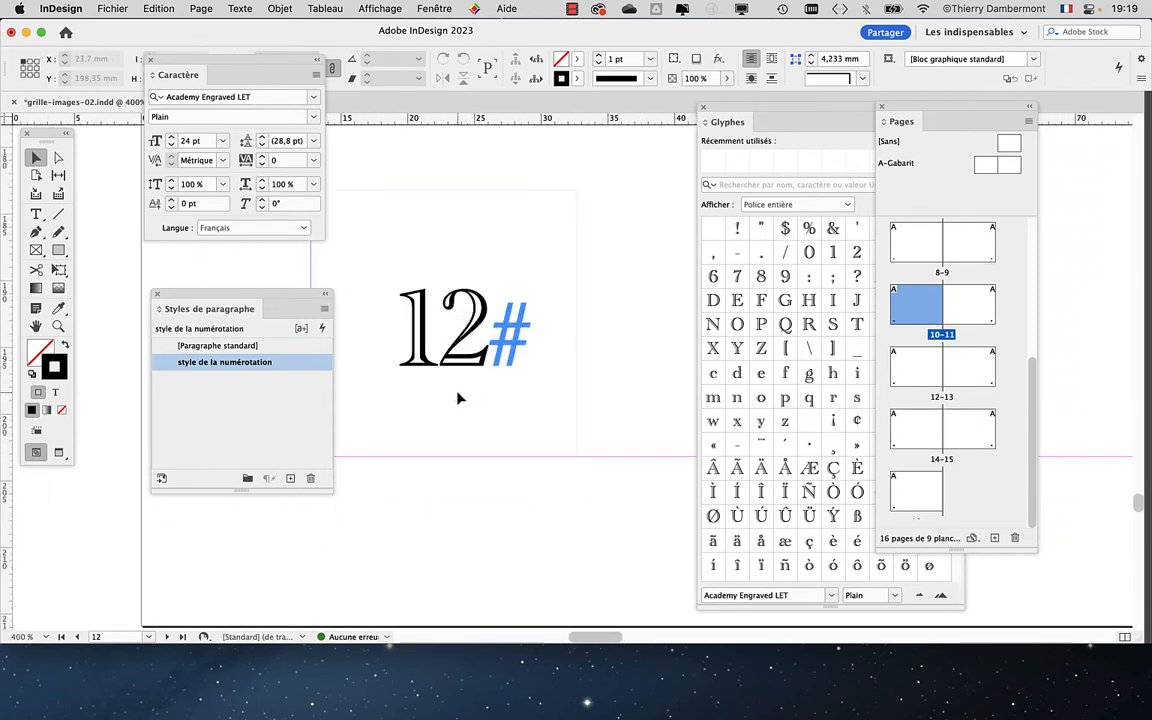
# Step: Reopen the page numbering style's basic character formats and set the font size to 27 pt, keeping the page number in view
pyautogui.doubleClick(288, 367)
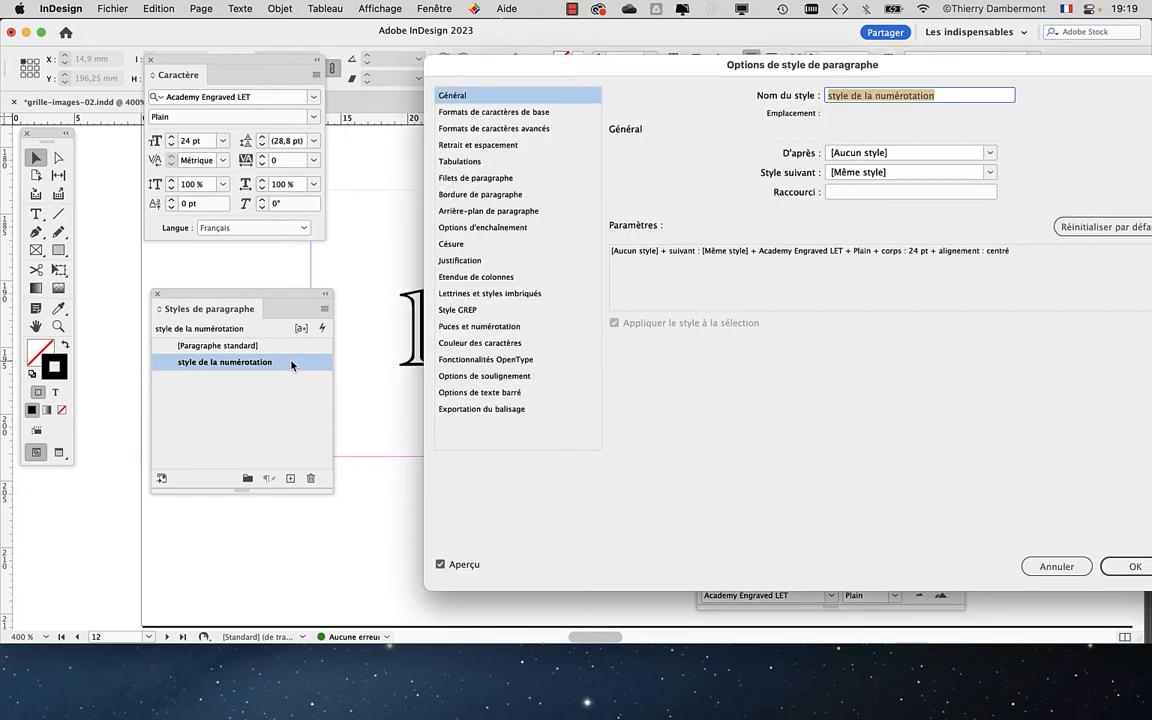
pyautogui.click(513, 112)
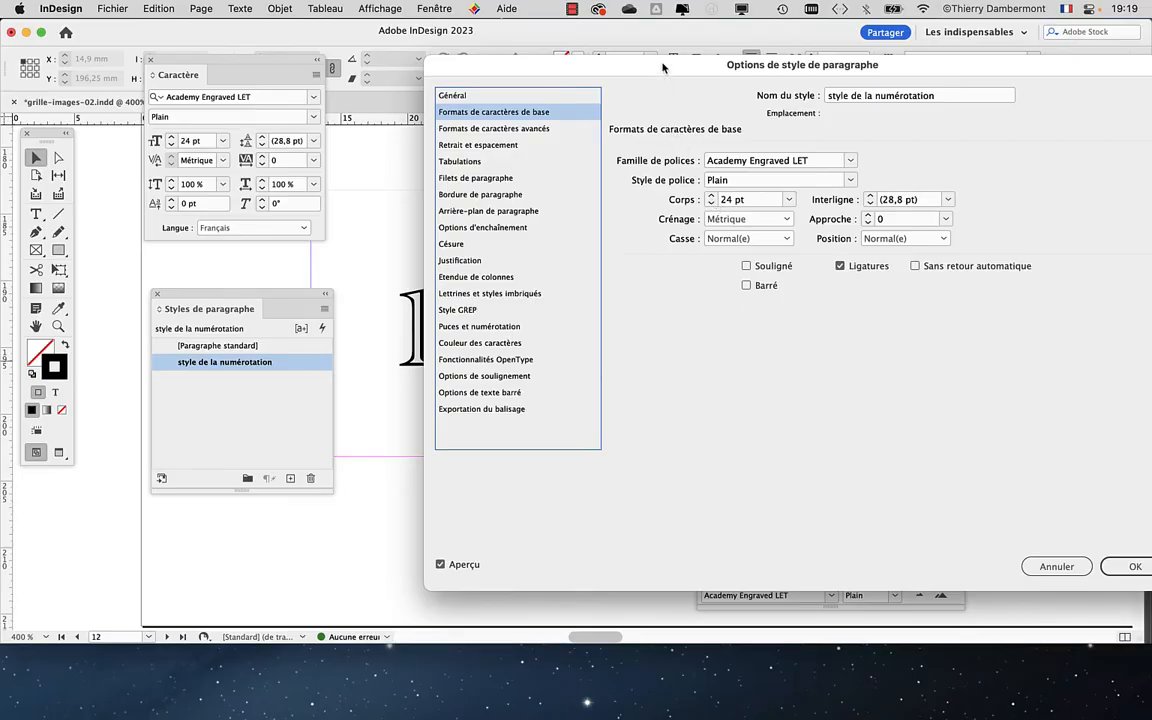
pyautogui.moveTo(662, 67); pyautogui.dragTo(786, 90)
pyautogui.click(835, 218)
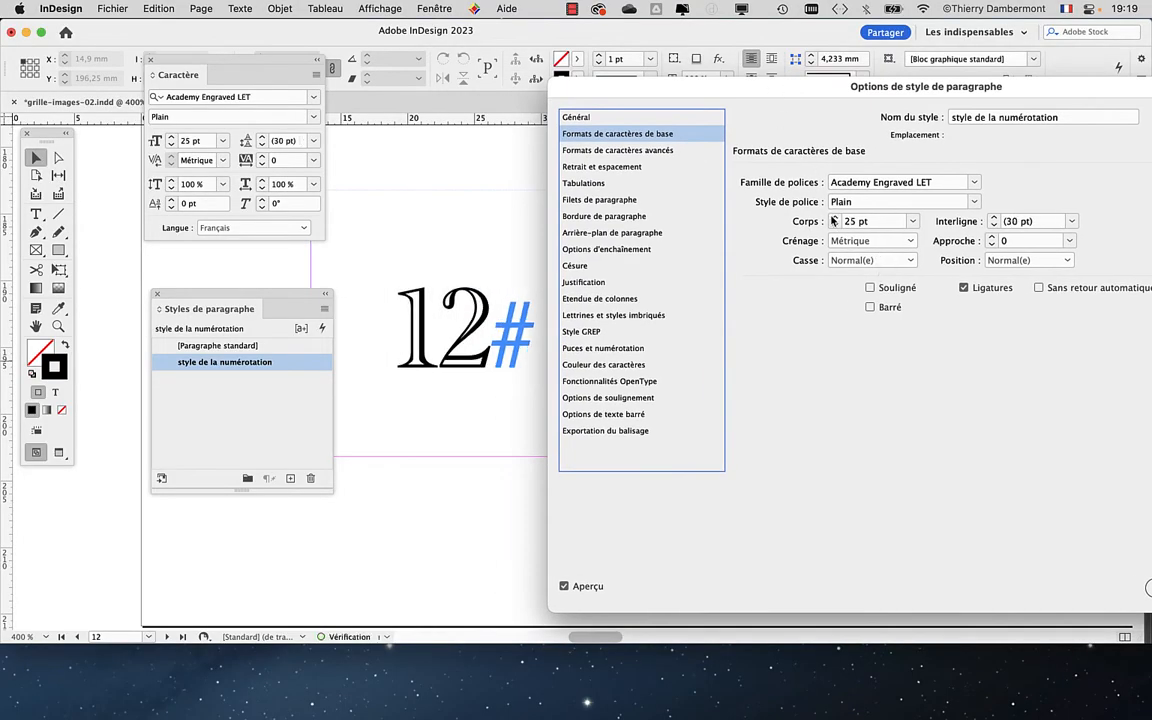
pyautogui.click(835, 218)
pyautogui.click(835, 218)
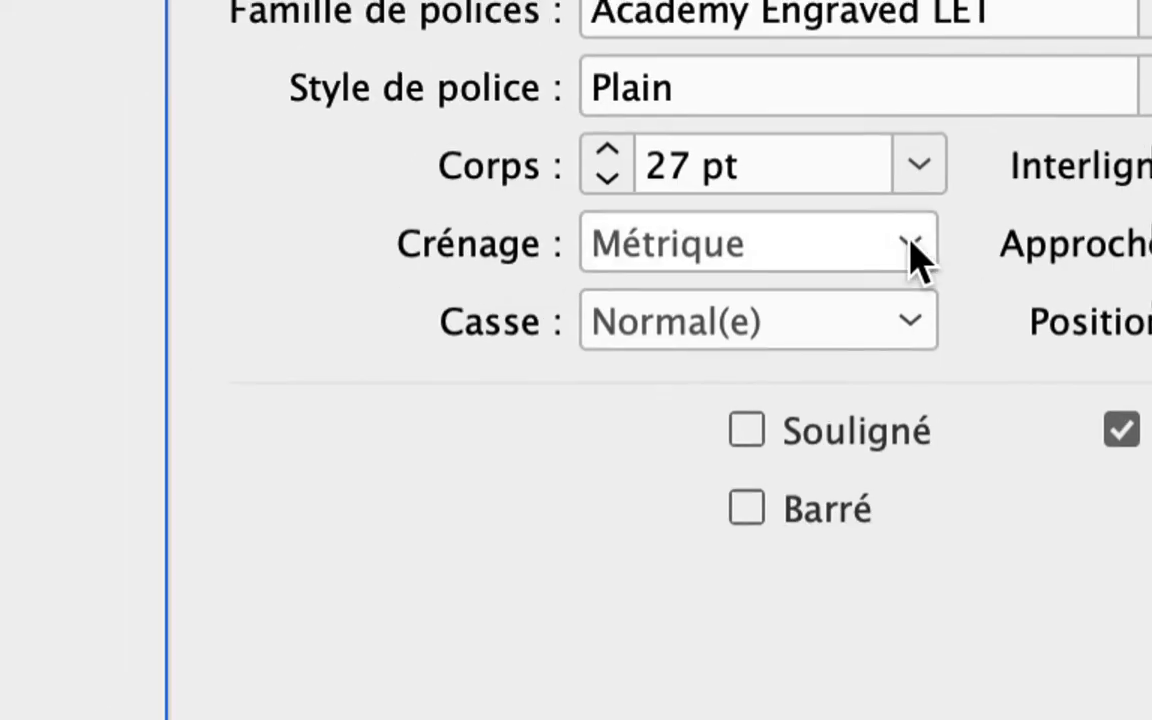
# Step: Set the page numbering style's kerning to Optique and its tracking to 50
pyautogui.click(910, 246)
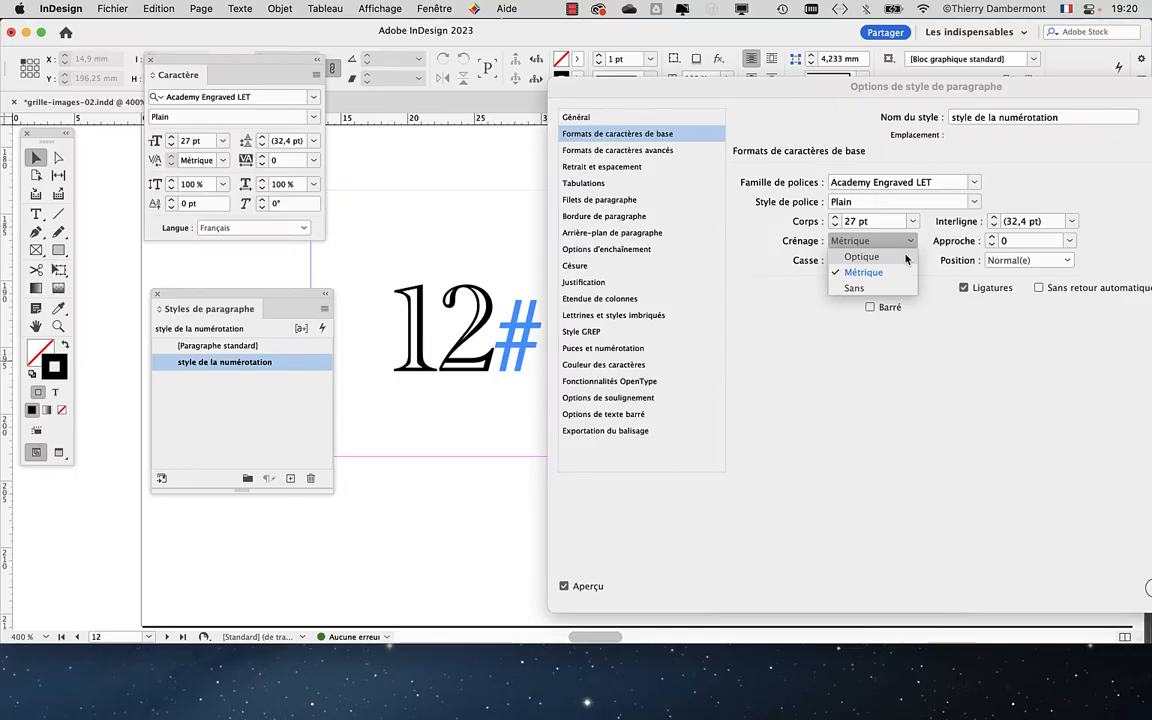
pyautogui.click(903, 258)
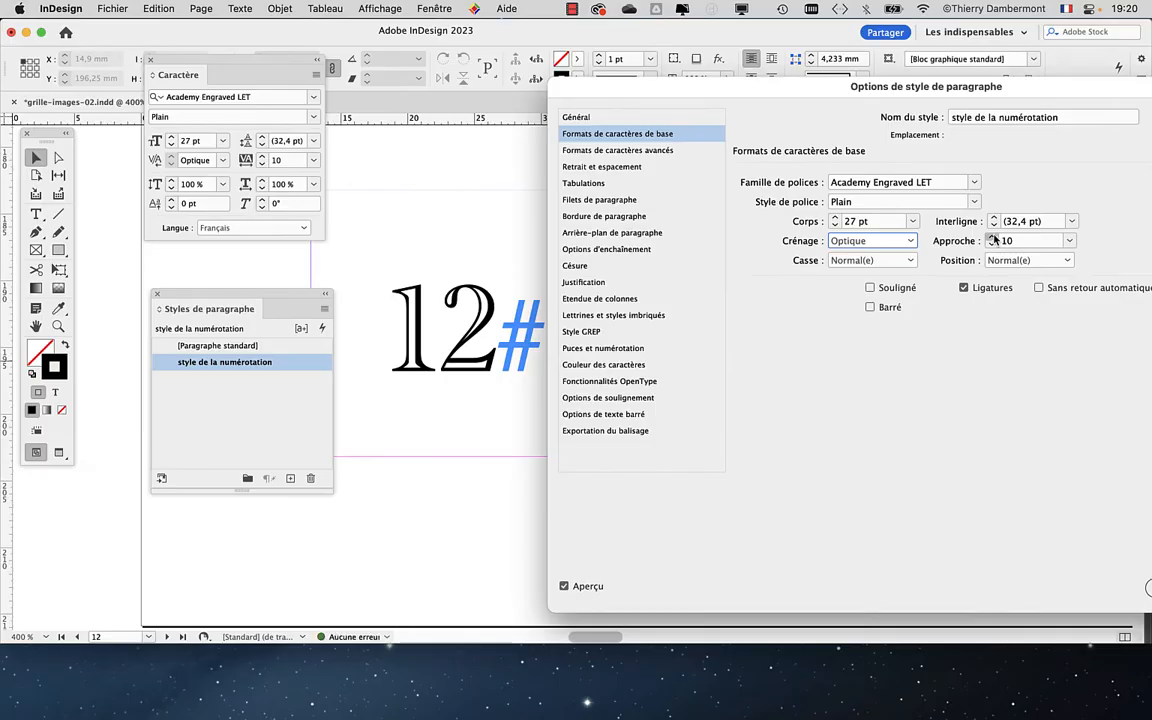
pyautogui.click(993, 237)
pyautogui.click(993, 237)
pyautogui.click(993, 237)
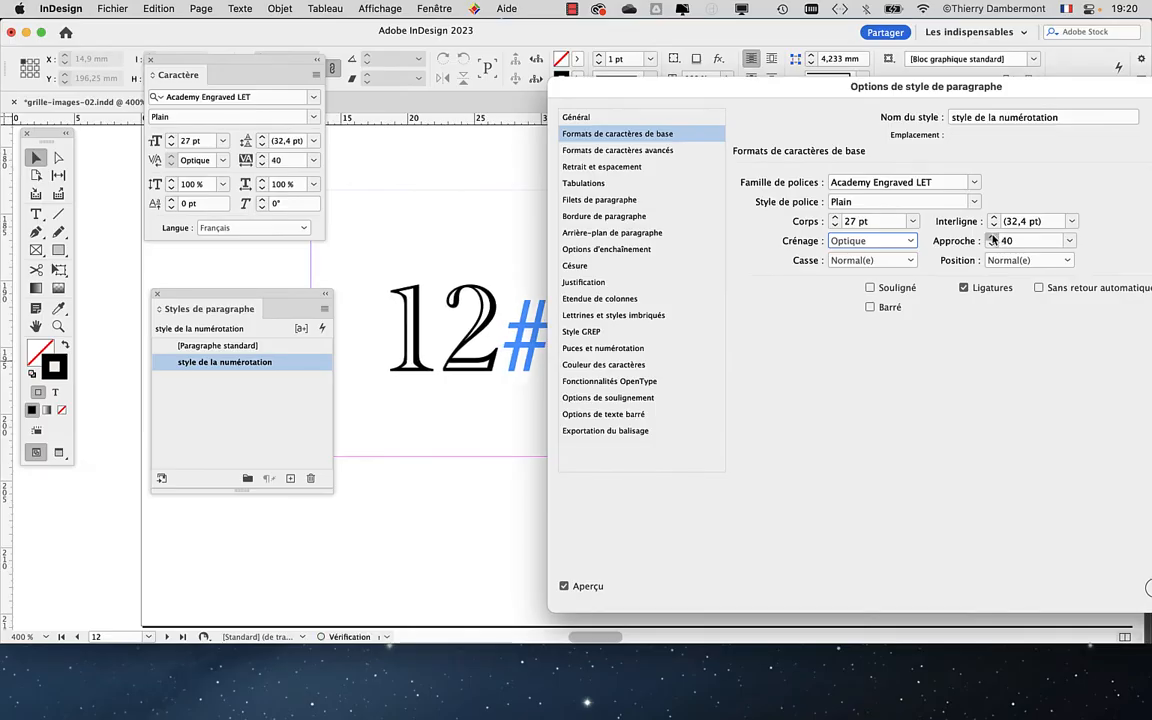
pyautogui.click(993, 237)
pyautogui.click(993, 237)
pyautogui.click(994, 244)
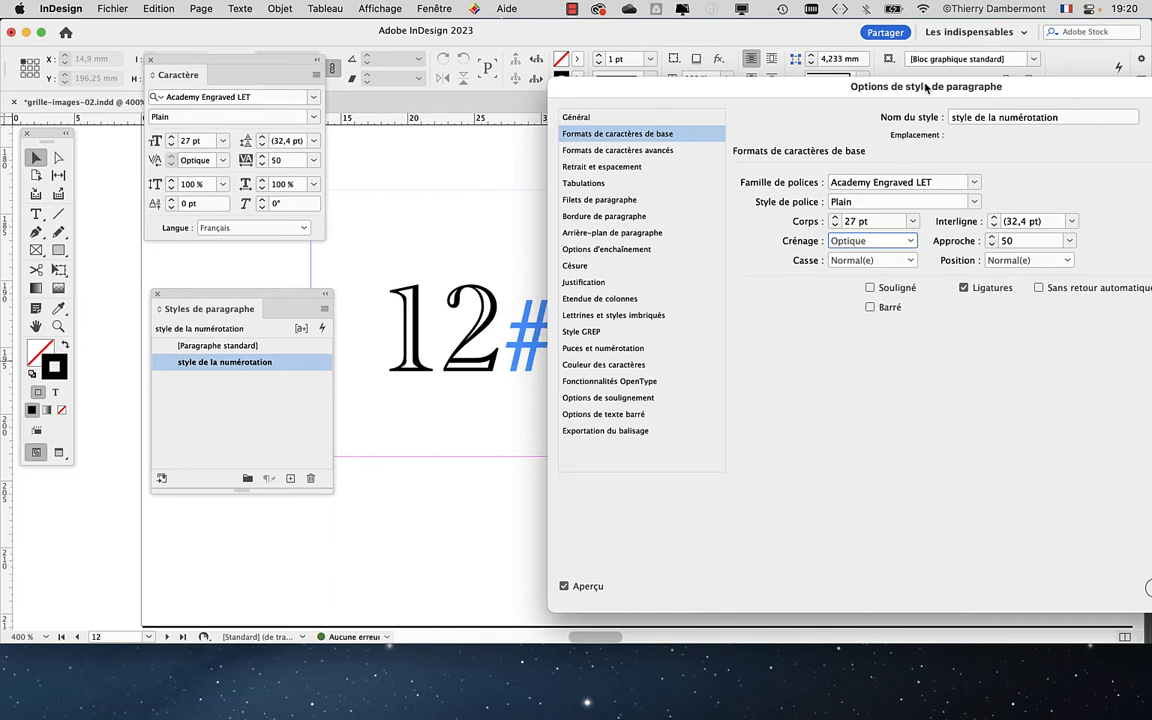
# Step: Open the character colour options of the page numbering style, keeping the page 12 number in view beside them
pyautogui.moveTo(850, 84); pyautogui.dragTo(589, 28)
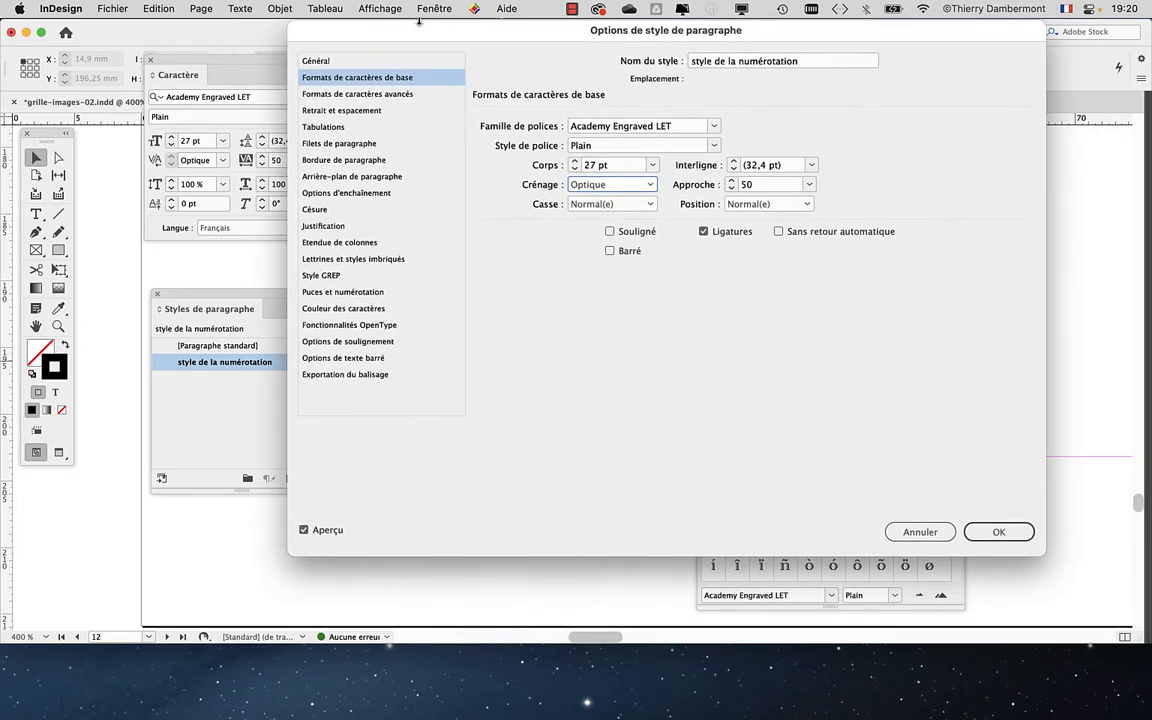
pyautogui.moveTo(385, 30); pyautogui.dragTo(657, 30)
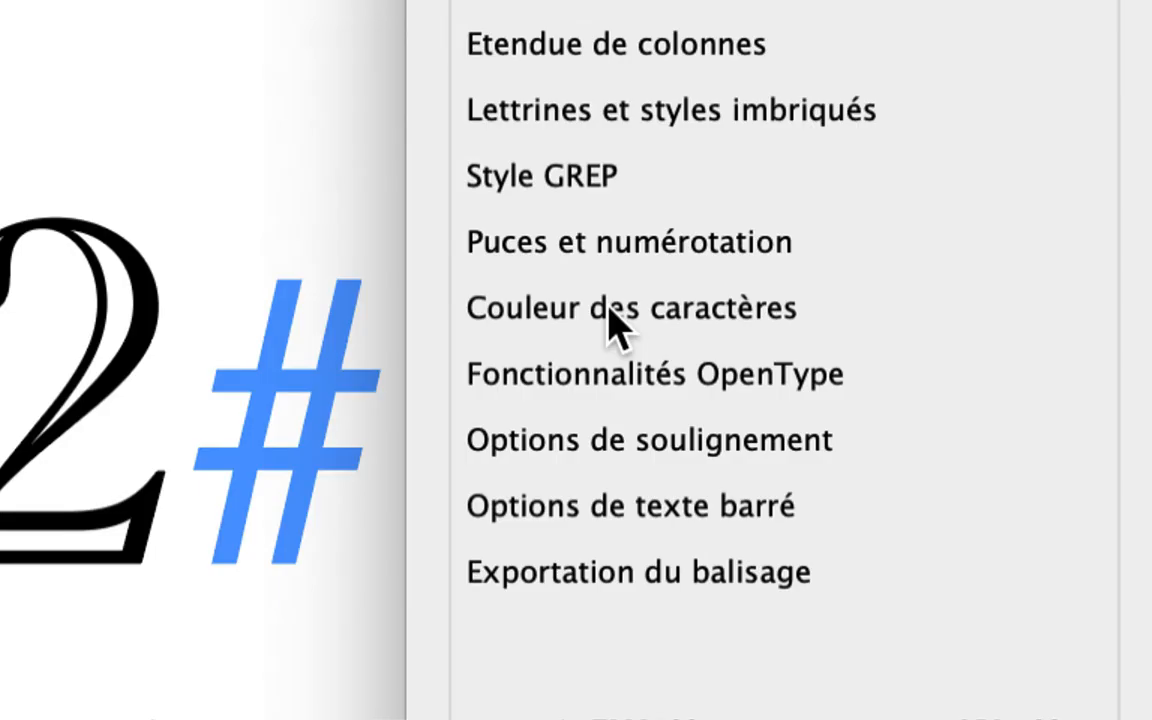
pyautogui.click(610, 312)
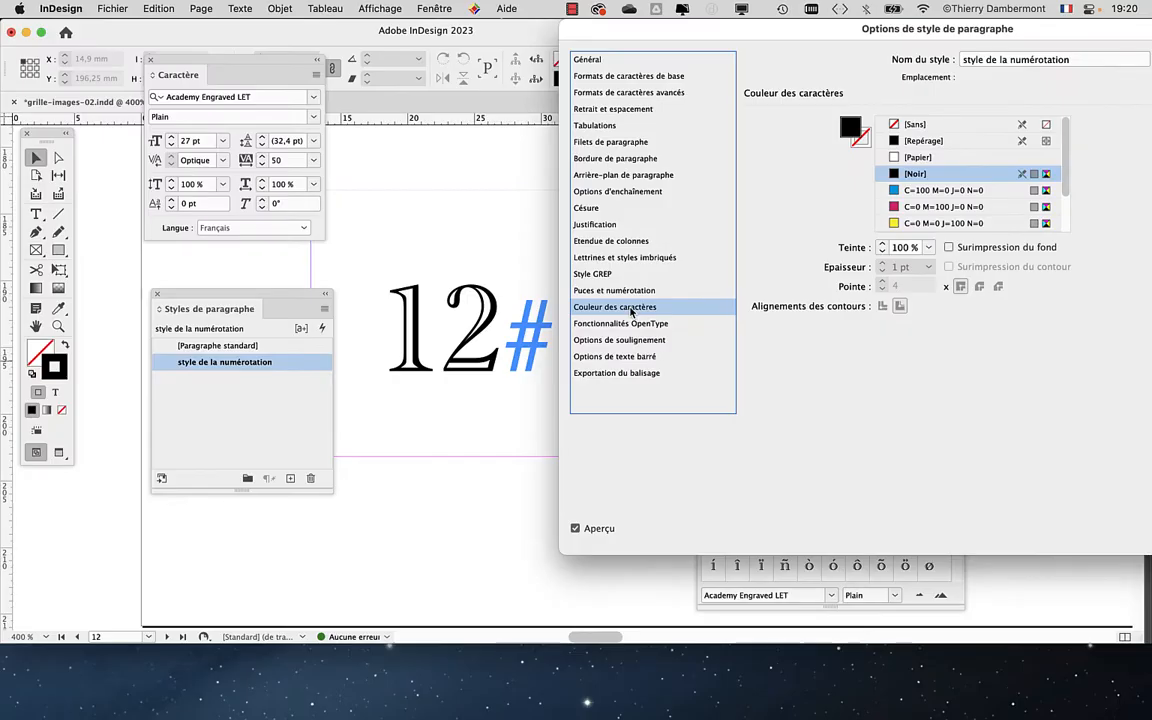
pyautogui.moveTo(842, 38); pyautogui.dragTo(501, 38)
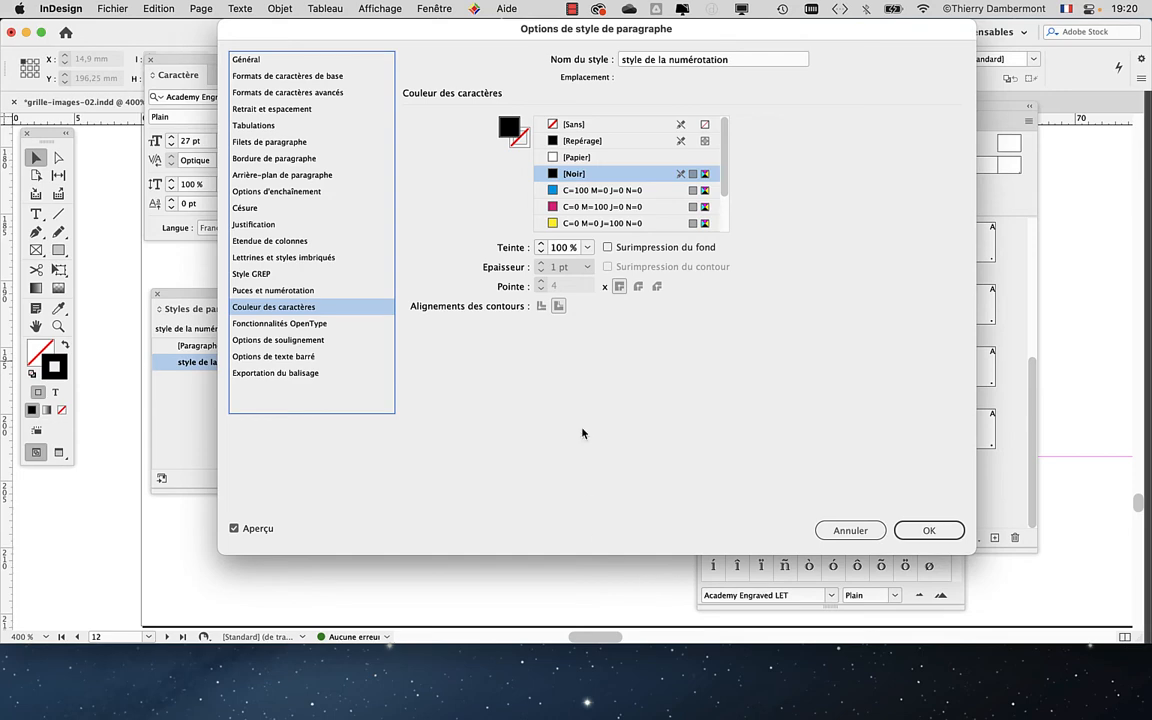
pyautogui.moveTo(462, 32); pyautogui.dragTo(890, 32)
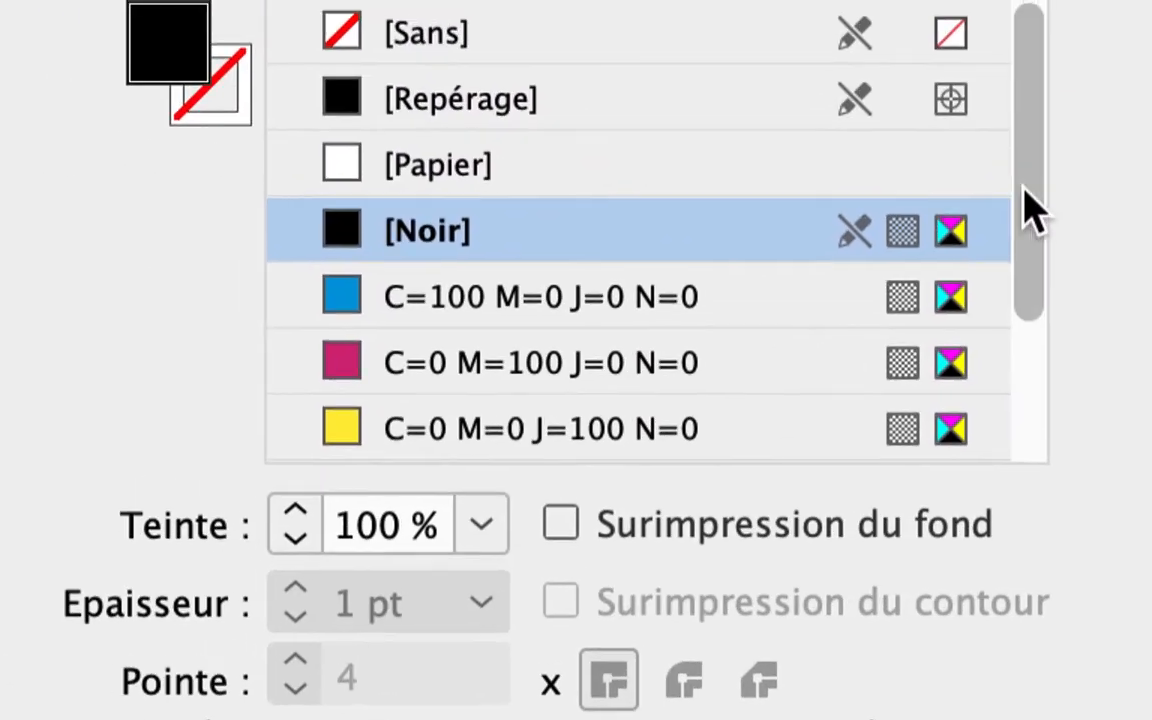
# Step: Set the style's character colour to green C=75 M=5 J=100 N=0, after trying the red, yellow and dark blue swatches
pyautogui.moveTo(1029, 206); pyautogui.dragTo(1030, 240)
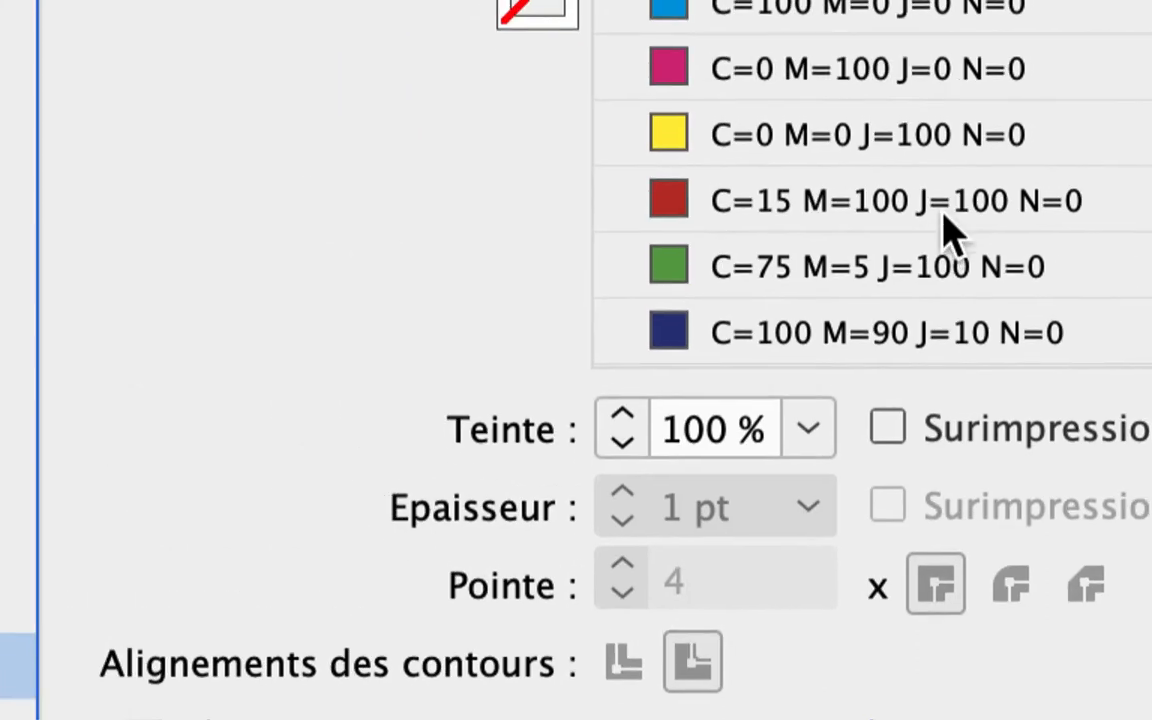
pyautogui.click(612, 177)
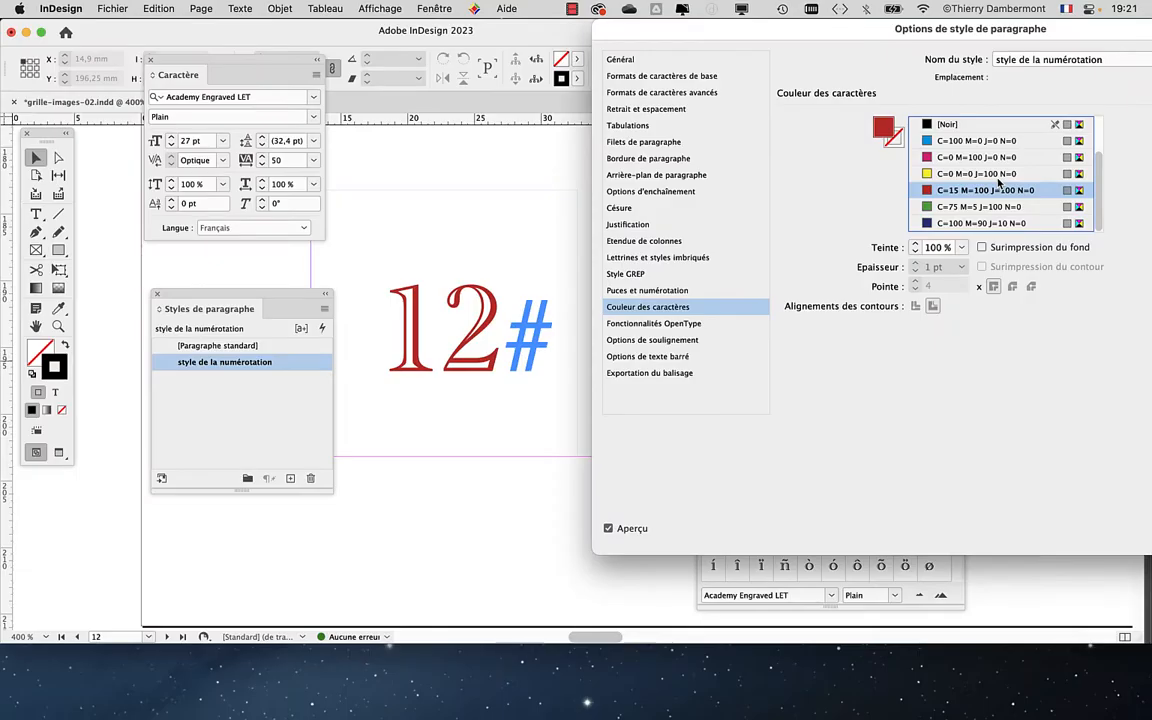
pyautogui.click(998, 176)
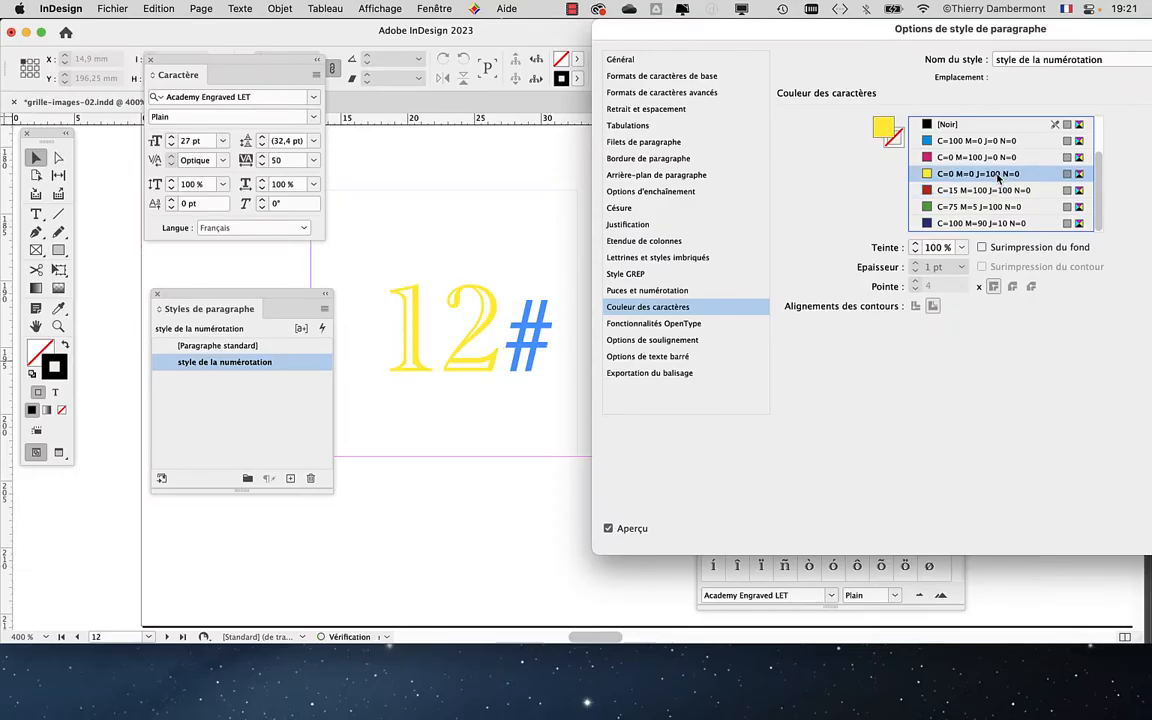
pyautogui.click(1031, 223)
pyautogui.click(1013, 207)
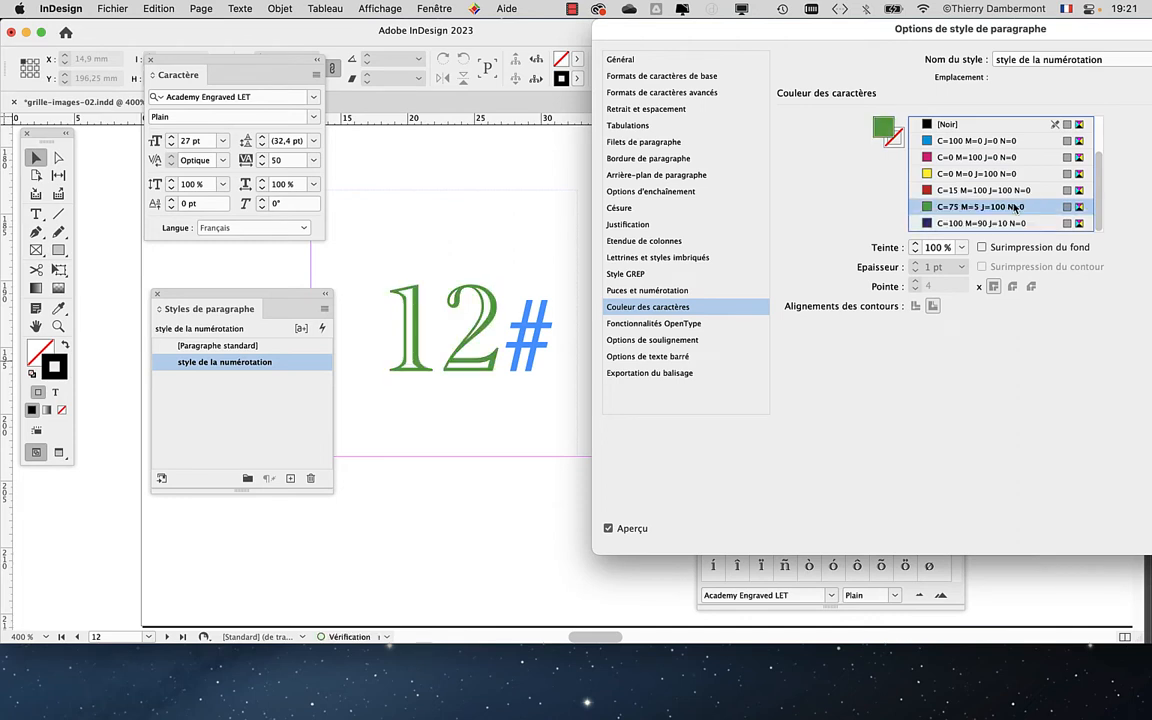
# Step: Set the numbering style's character colour to [Noir], after trying the magenta and yellow swatches
pyautogui.click(988, 157)
pyautogui.click(988, 174)
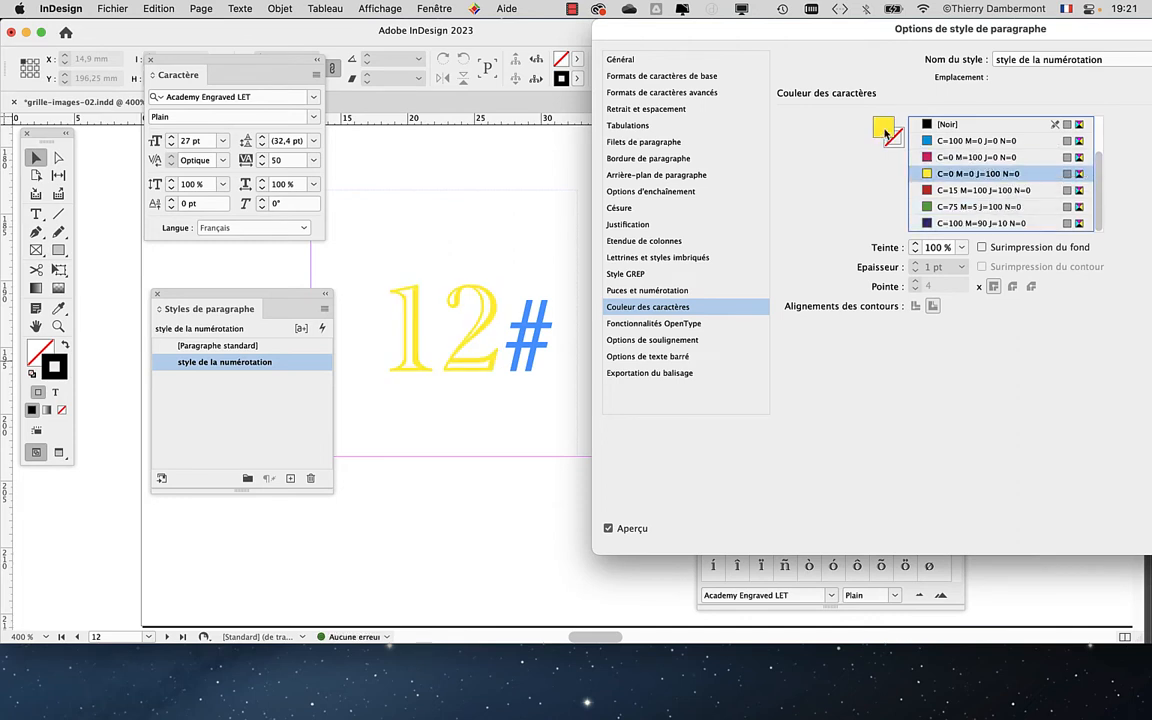
pyautogui.click(996, 126)
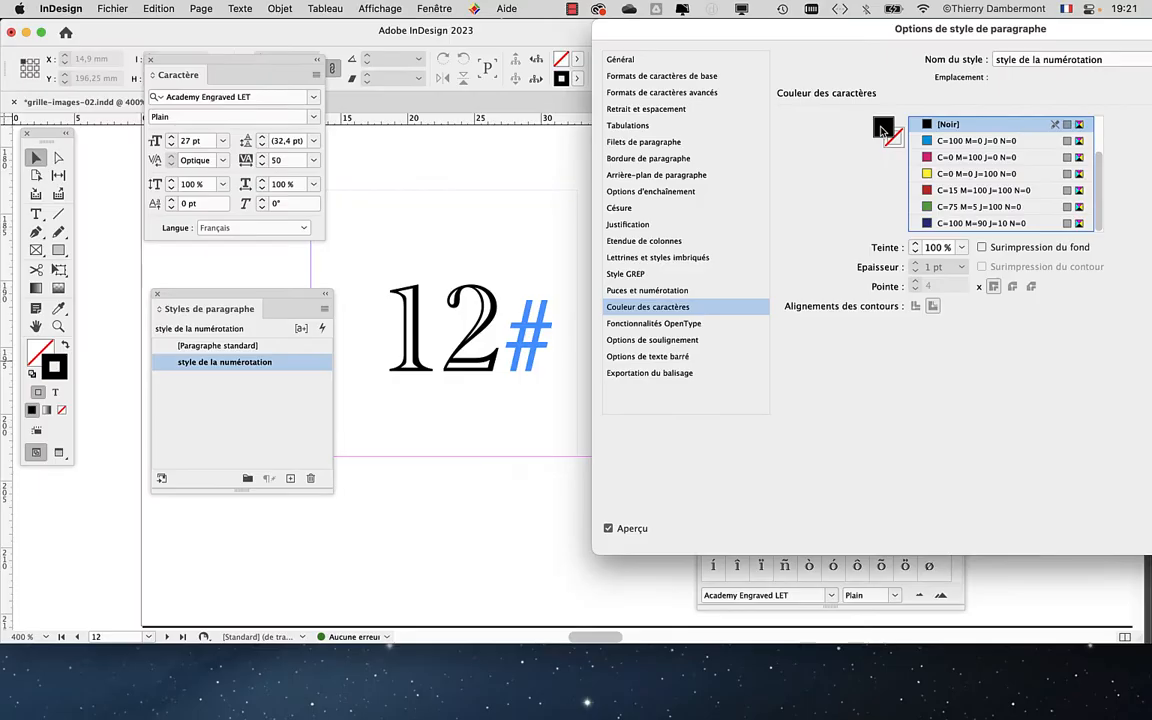
# Step: Create a new colour swatch in RVB mode with the values R=180 V=175 B=0
pyautogui.doubleClick(882, 130)
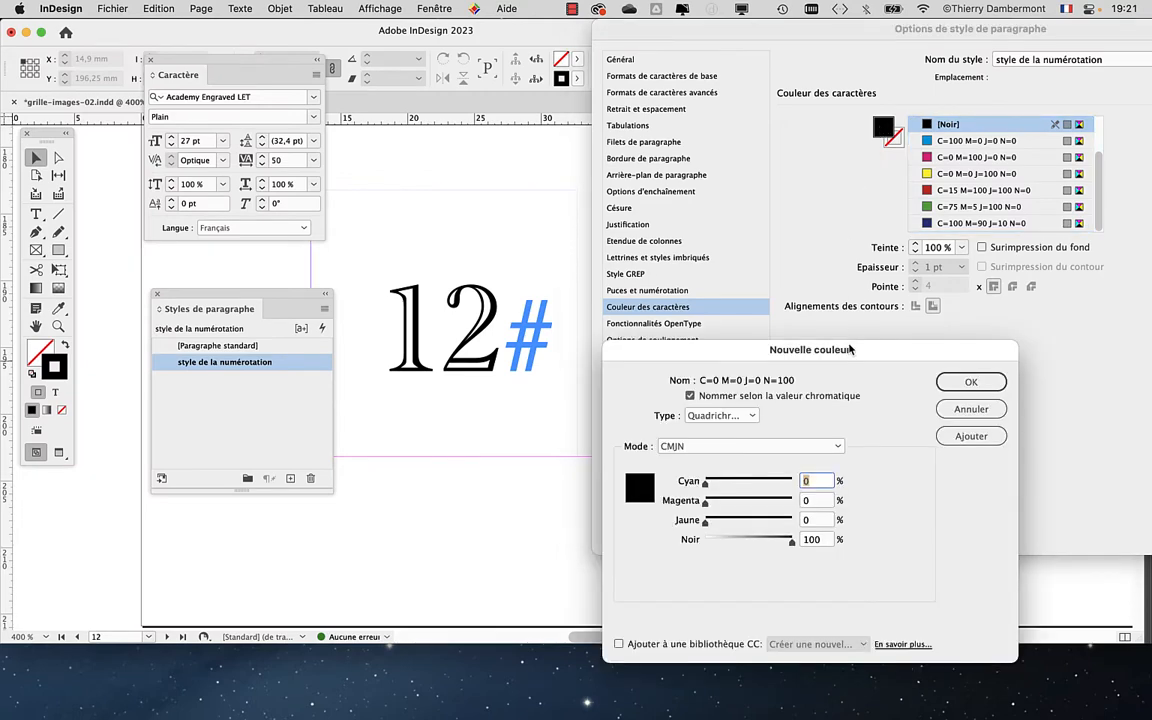
pyautogui.moveTo(853, 263); pyautogui.dragTo(857, 88)
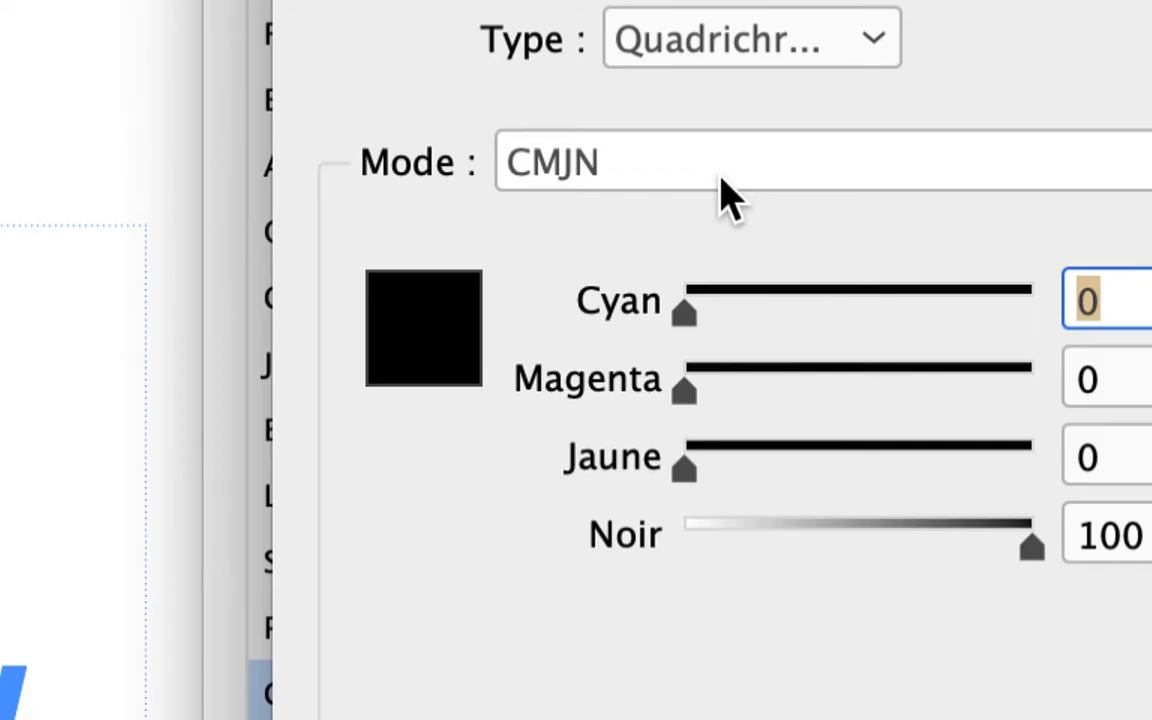
pyautogui.click(728, 190)
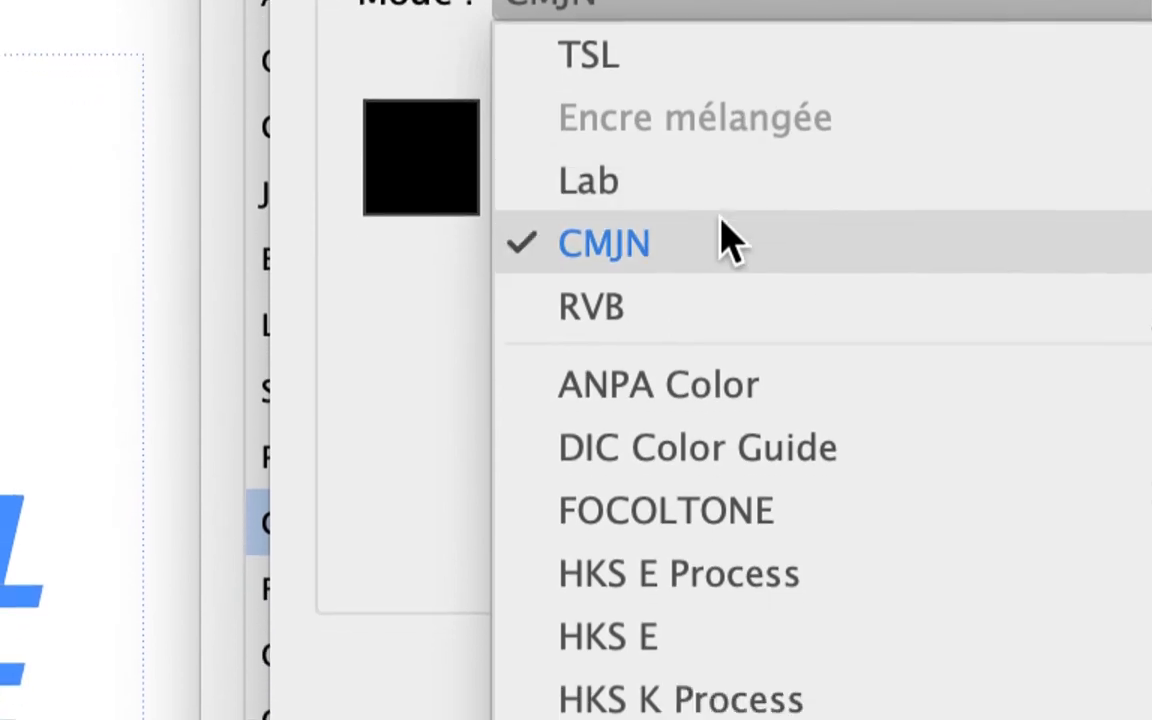
pyautogui.click(728, 255)
pyautogui.click(762, 235)
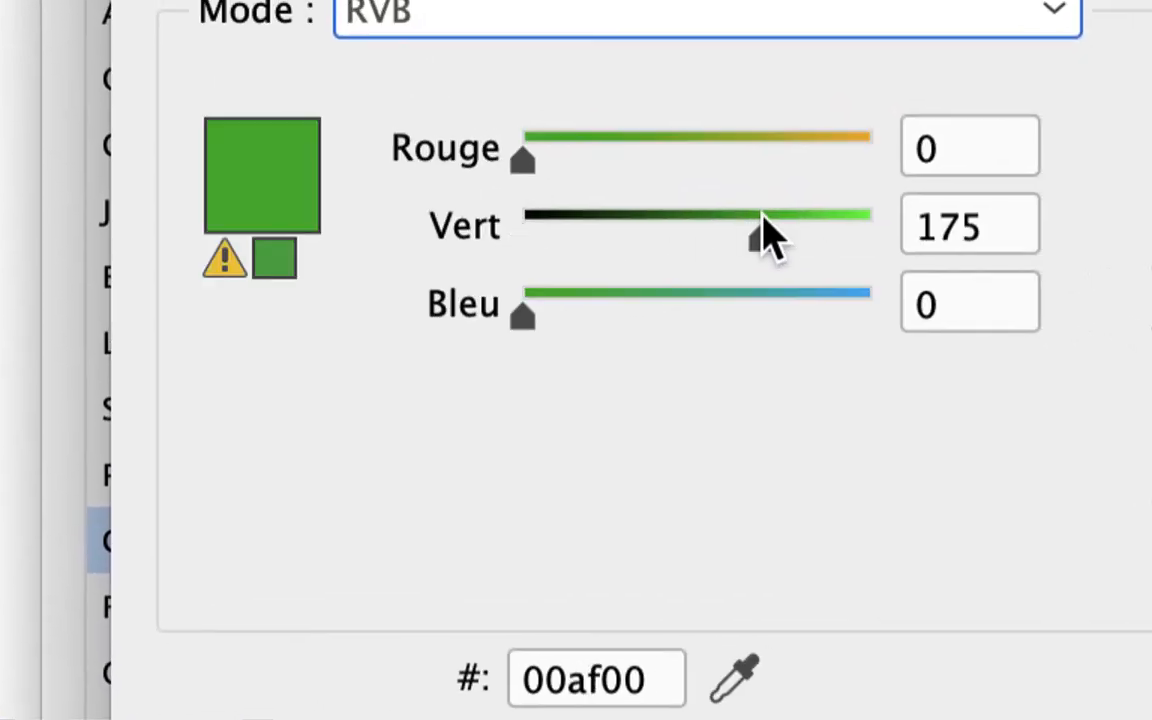
pyautogui.click(760, 146)
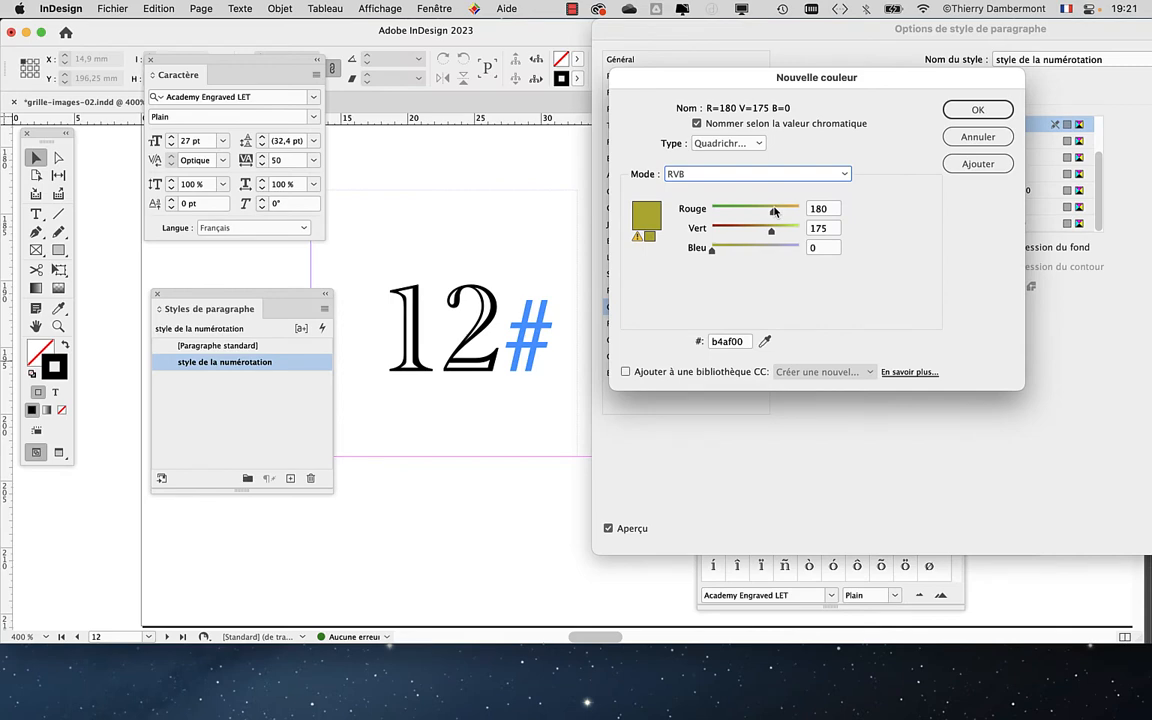
pyautogui.click(972, 110)
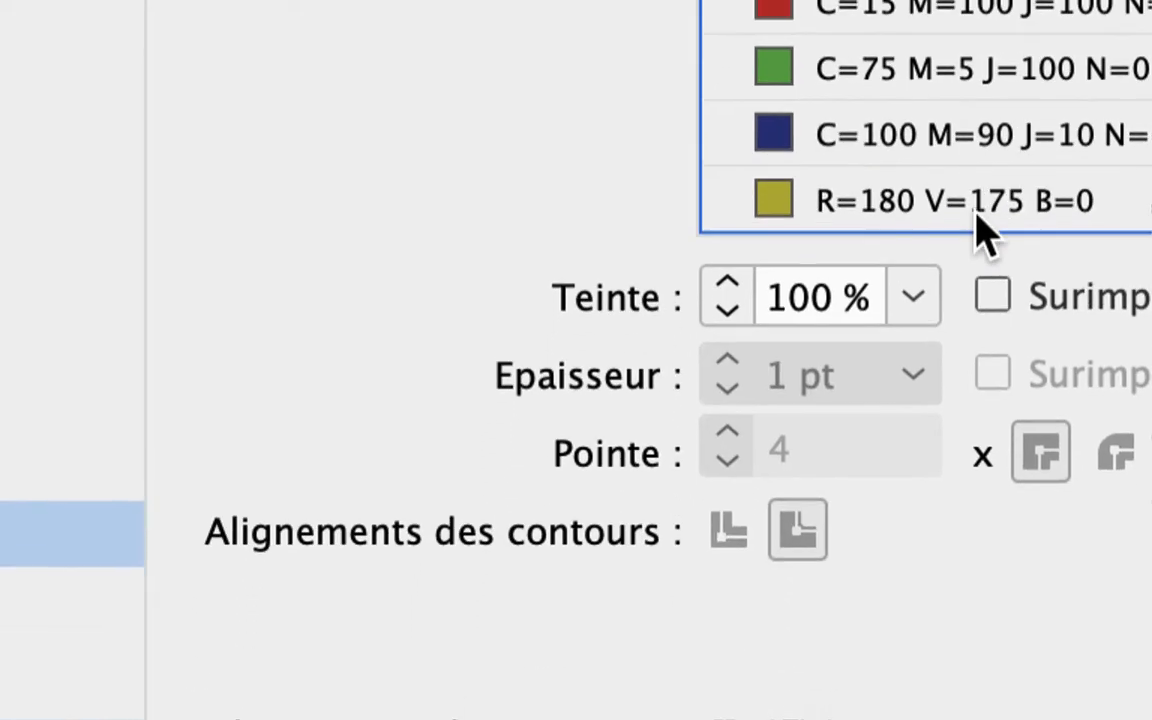
# Step: Apply the R=180 V=175 B=0 swatch as the numbering style's character colour and save the style options
pyautogui.click(975, 223)
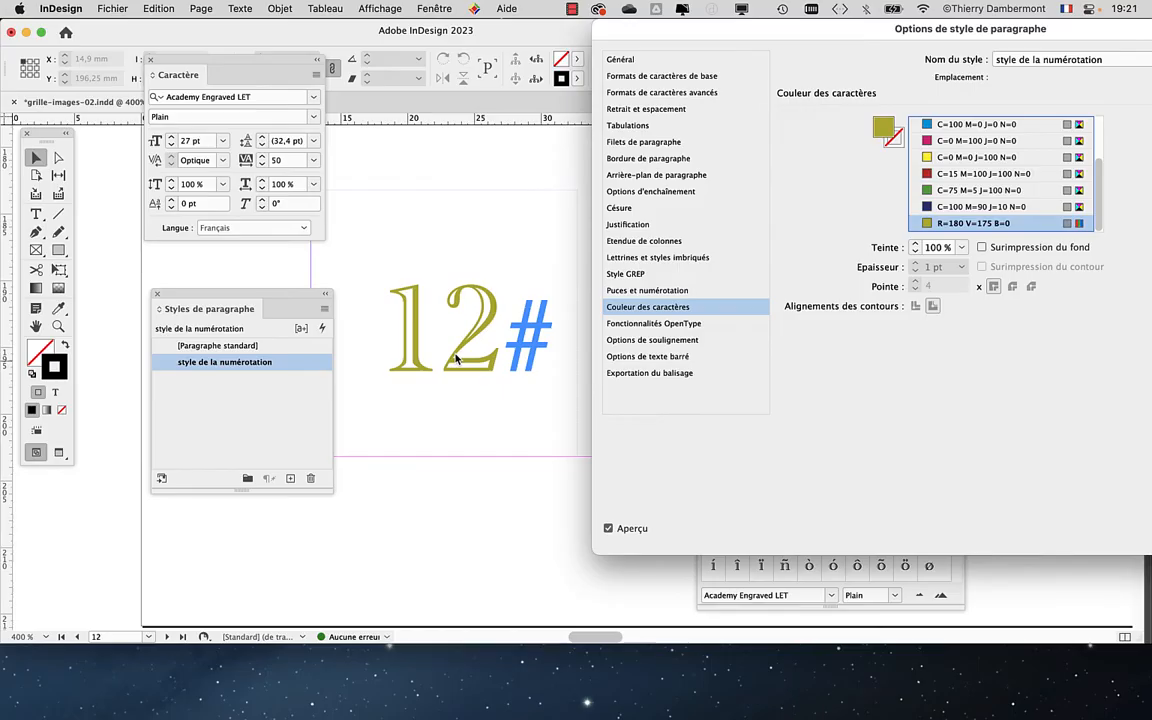
pyautogui.moveTo(843, 30); pyautogui.dragTo(516, 30)
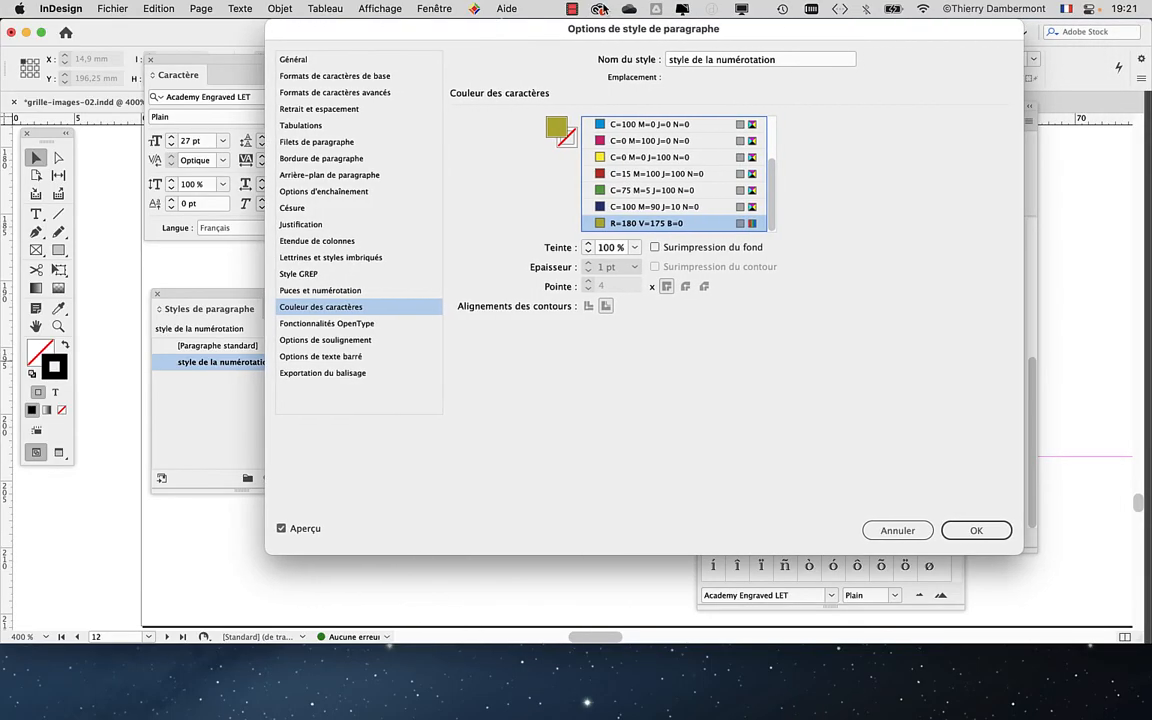
pyautogui.click(972, 530)
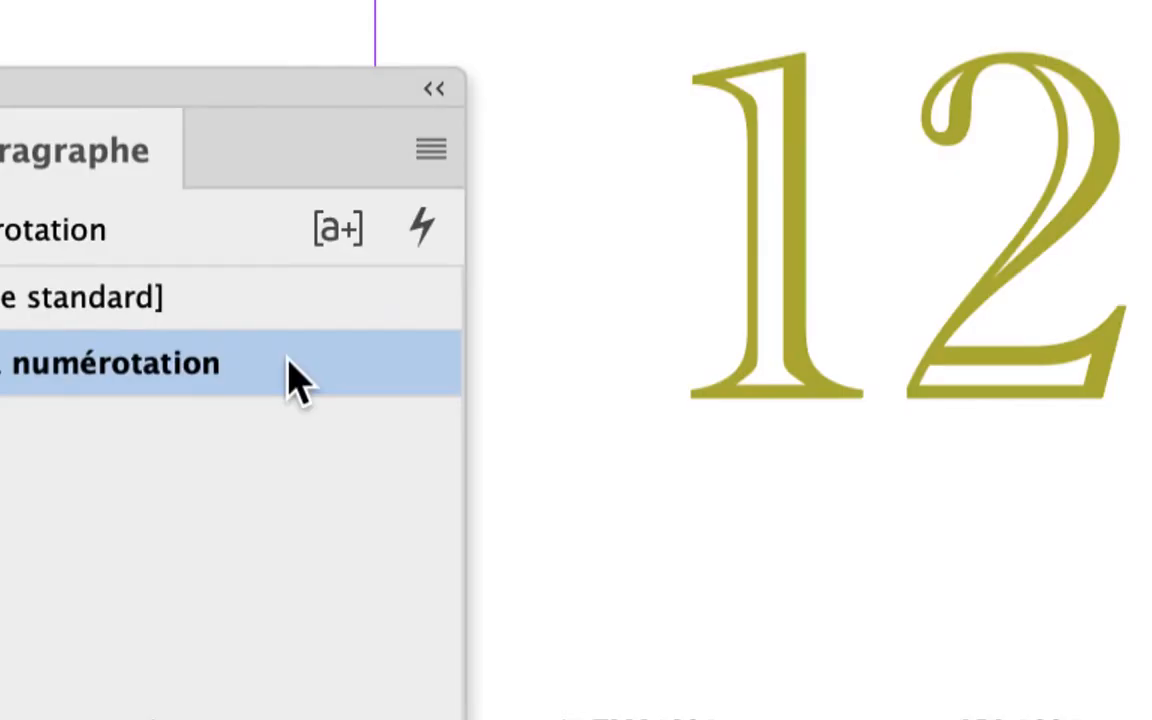
# Step: Reopen the numbering style's character colour options, keeping the page 12 number in view
pyautogui.doubleClick(300, 380)
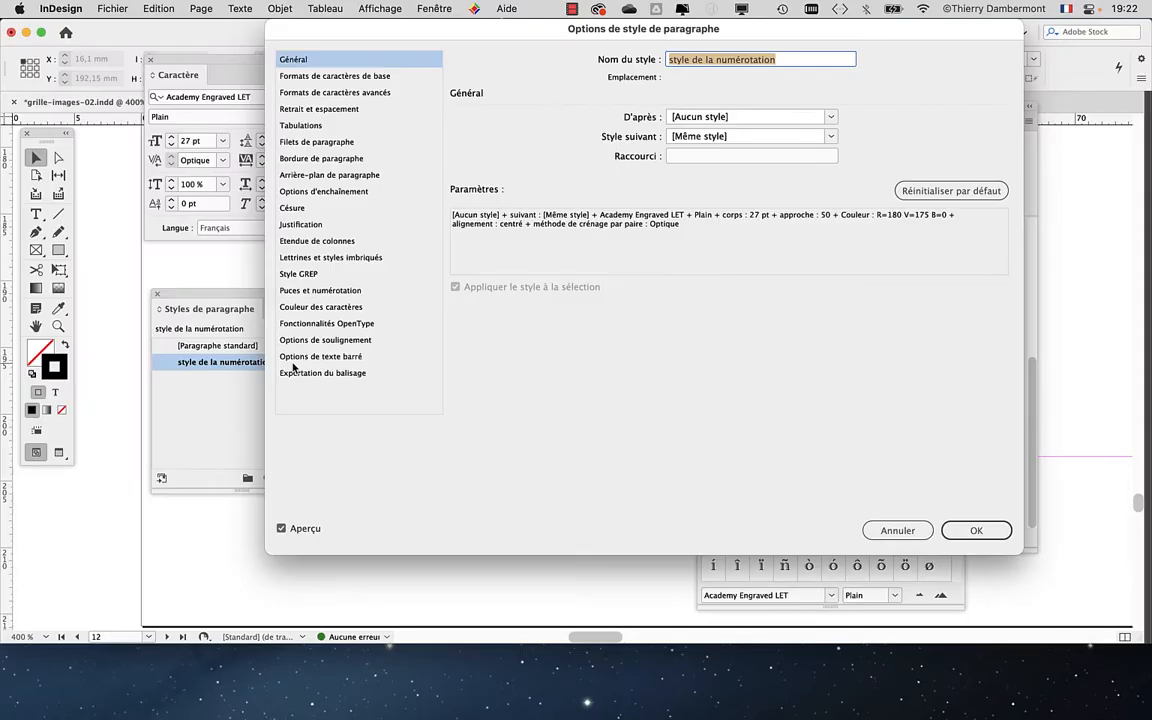
pyautogui.moveTo(470, 38); pyautogui.dragTo(798, 44)
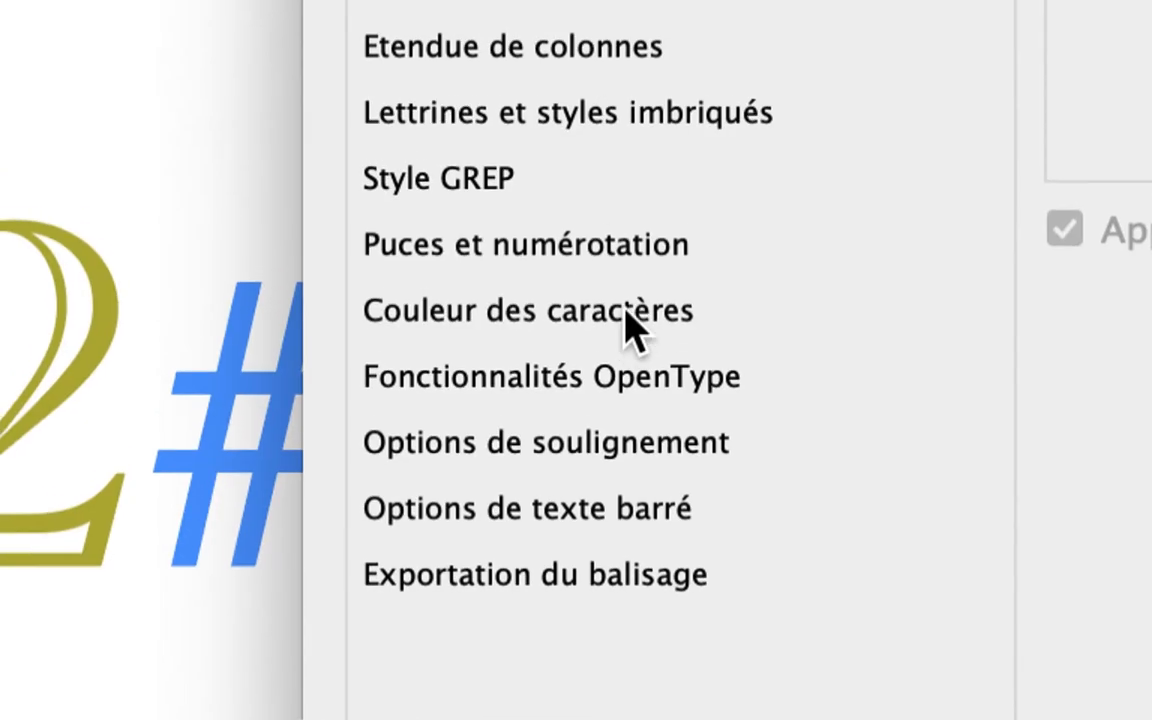
pyautogui.click(627, 309)
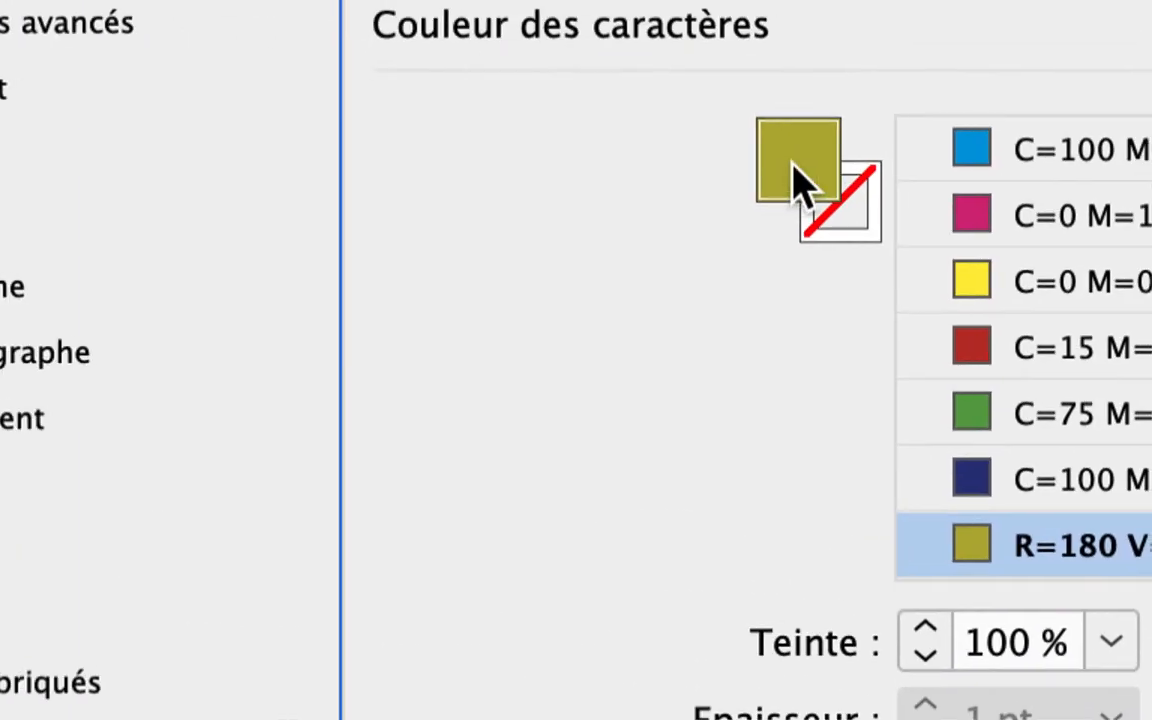
# Step: Create a second new colour swatch in RVB mode with the values R=0 V=234 B=177
pyautogui.doubleClick(792, 164)
pyautogui.click(721, 181)
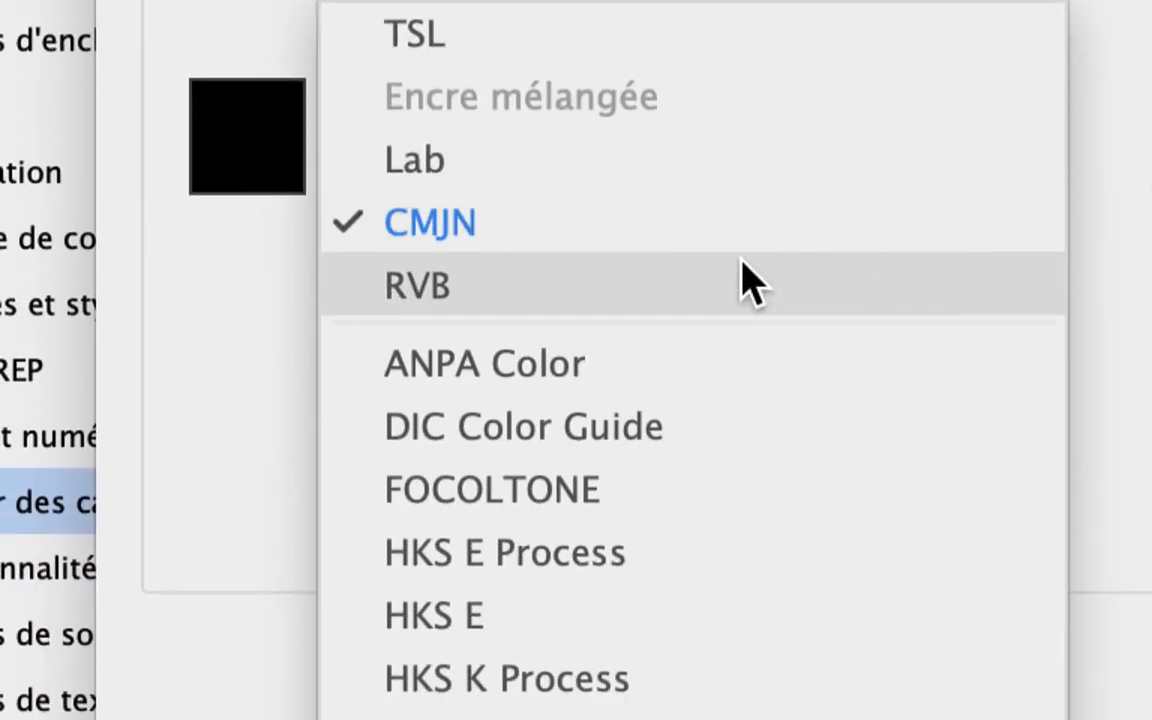
pyautogui.click(695, 483)
pyautogui.moveTo(795, 191); pyautogui.dragTo(752, 194)
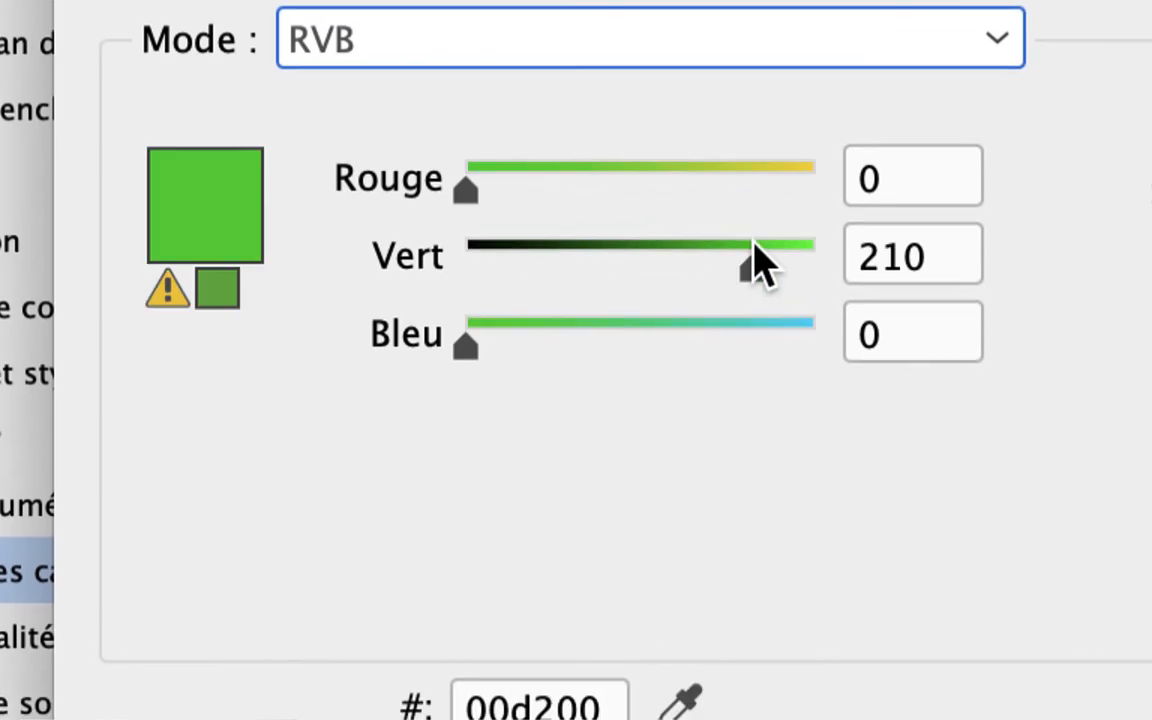
pyautogui.moveTo(745, 262); pyautogui.dragTo(822, 255)
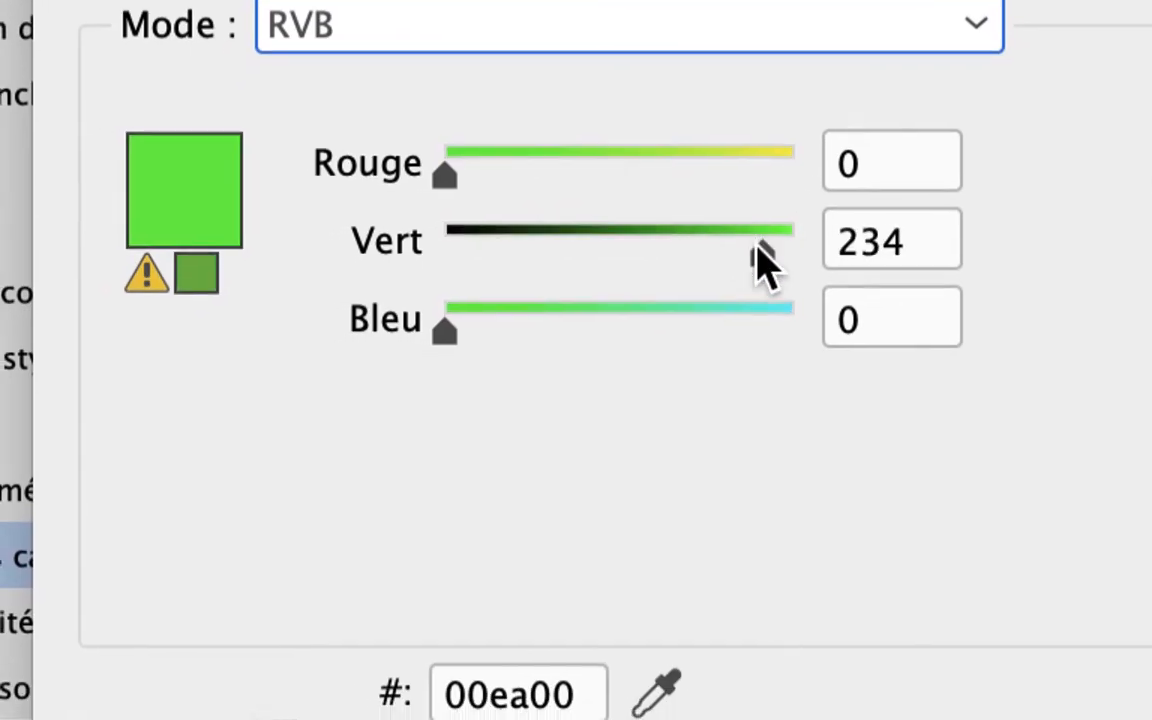
pyautogui.click(747, 324)
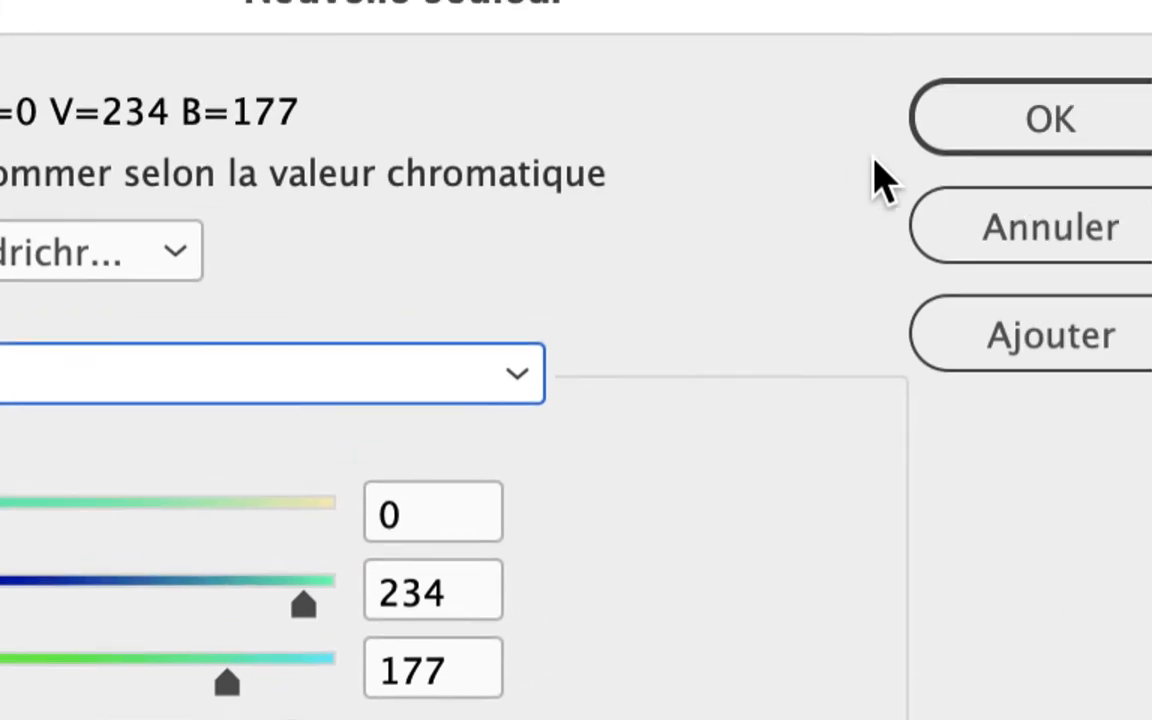
pyautogui.click(941, 143)
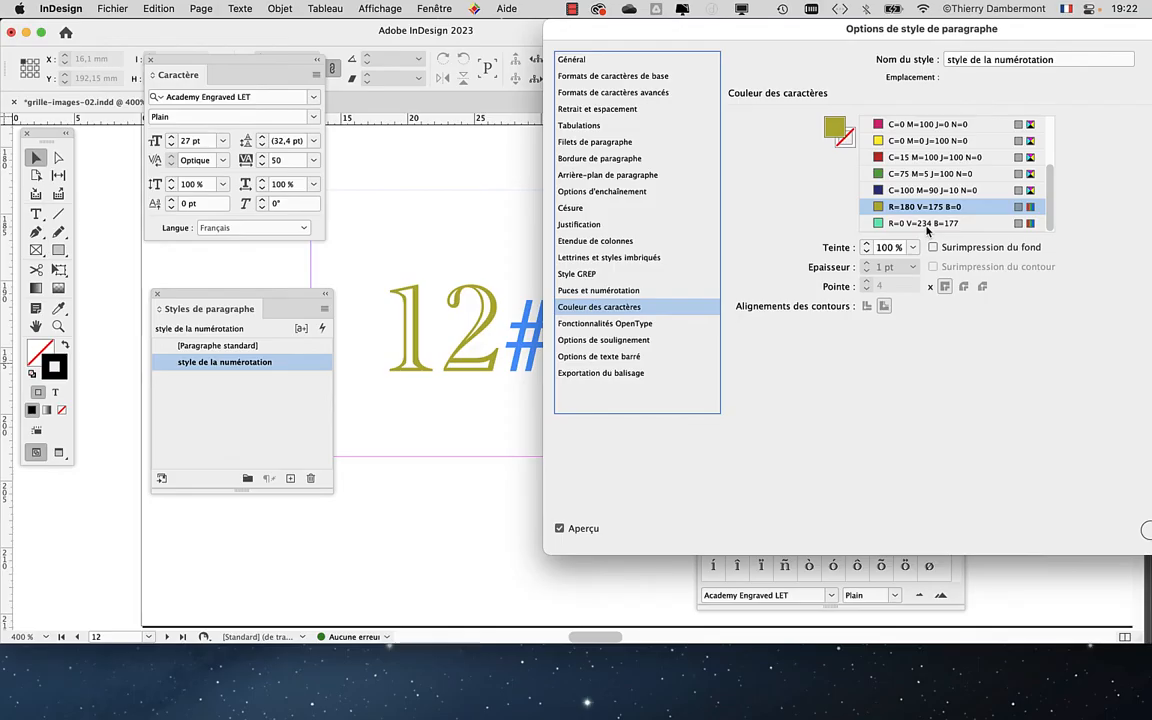
# Step: Try the R=0 V=234 B=177 swatch on the page number, return to R=180 V=175 B=0 and save the style options
pyautogui.click(927, 226)
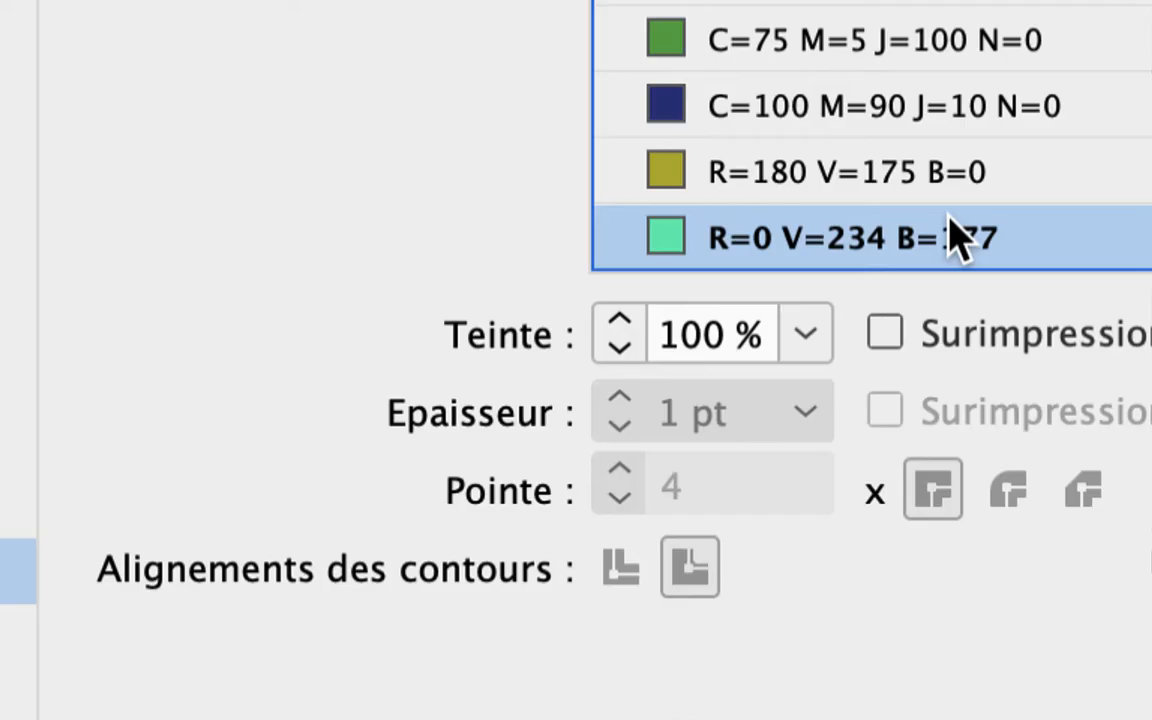
pyautogui.click(957, 197)
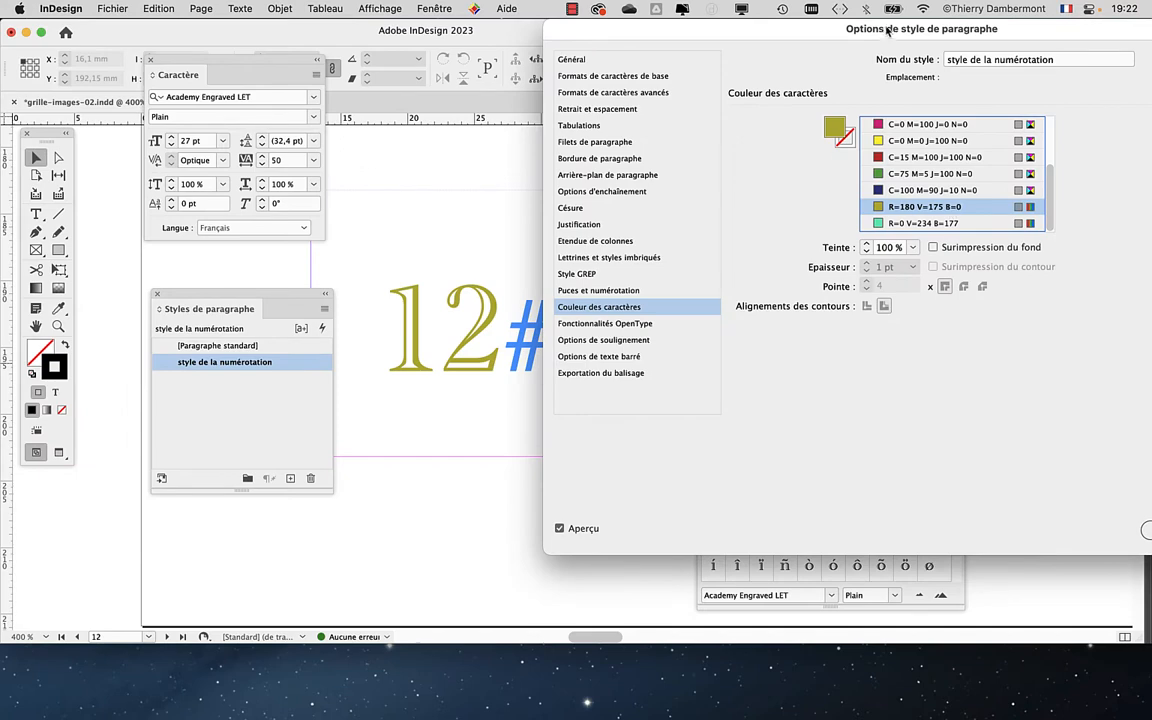
pyautogui.moveTo(799, 28); pyautogui.dragTo(518, 28)
pyautogui.click(973, 531)
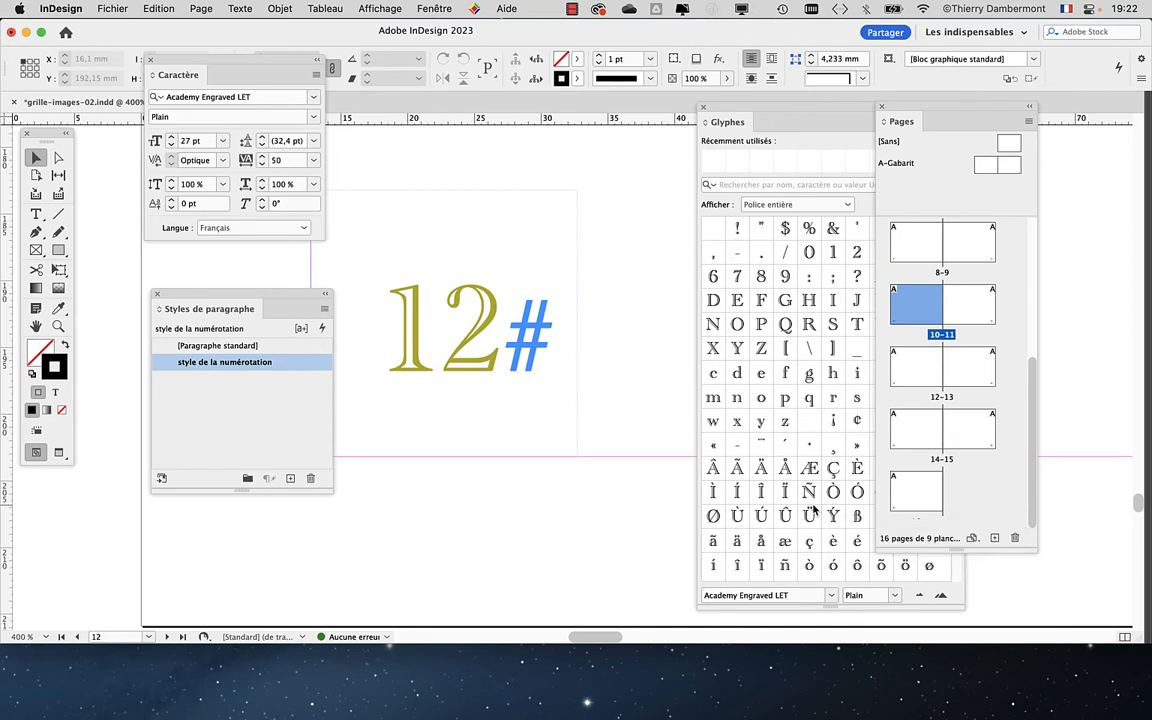
# Step: Switch to Firefox and search Google for "gold cmyk" in a new tab
pyautogui.press('super+Tab')
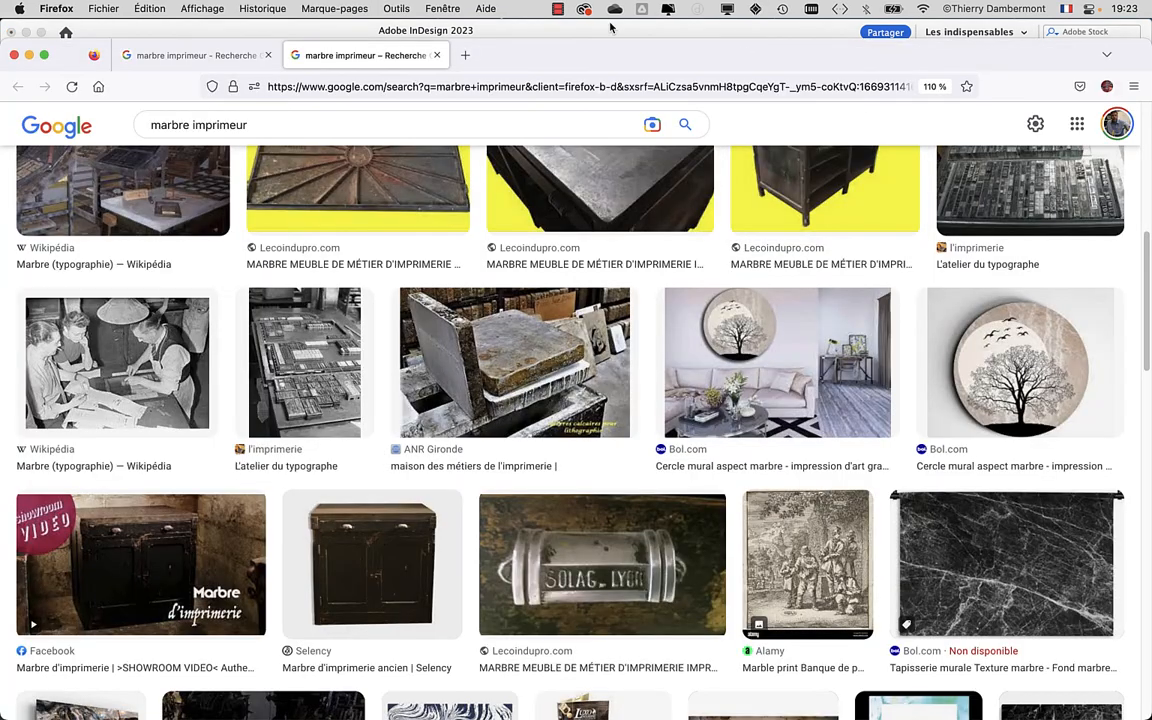
pyautogui.press('super+t')
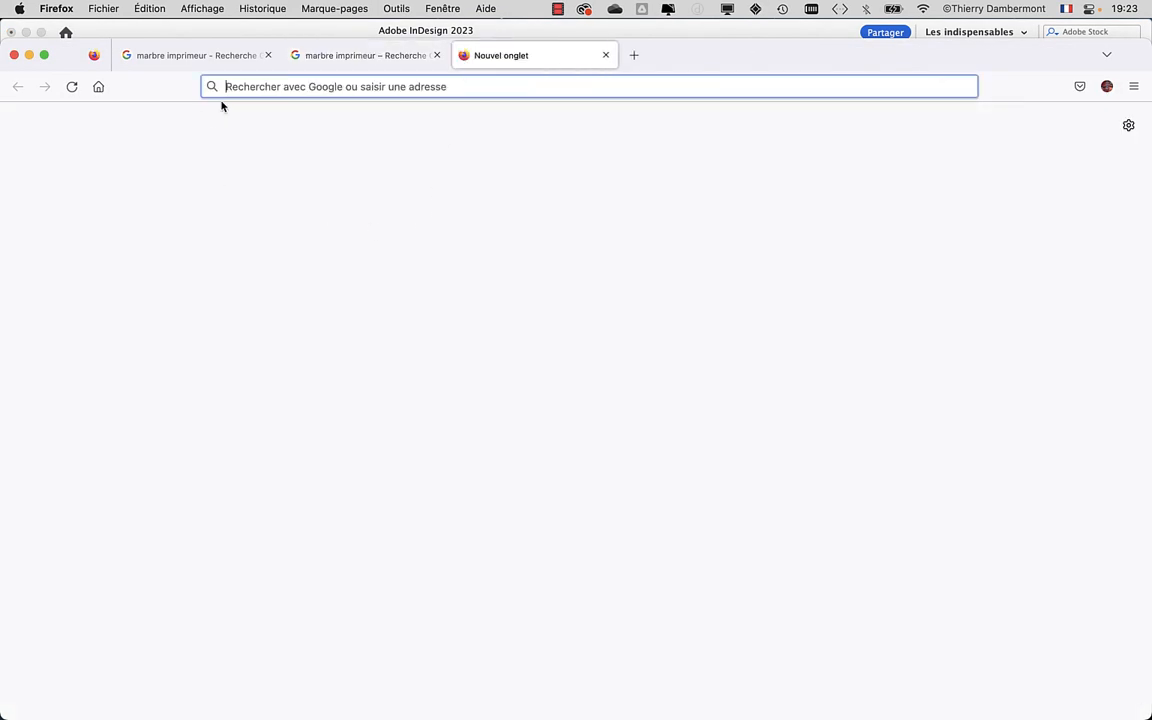
pyautogui.moveTo(656, 62); pyautogui.dragTo(661, 44)
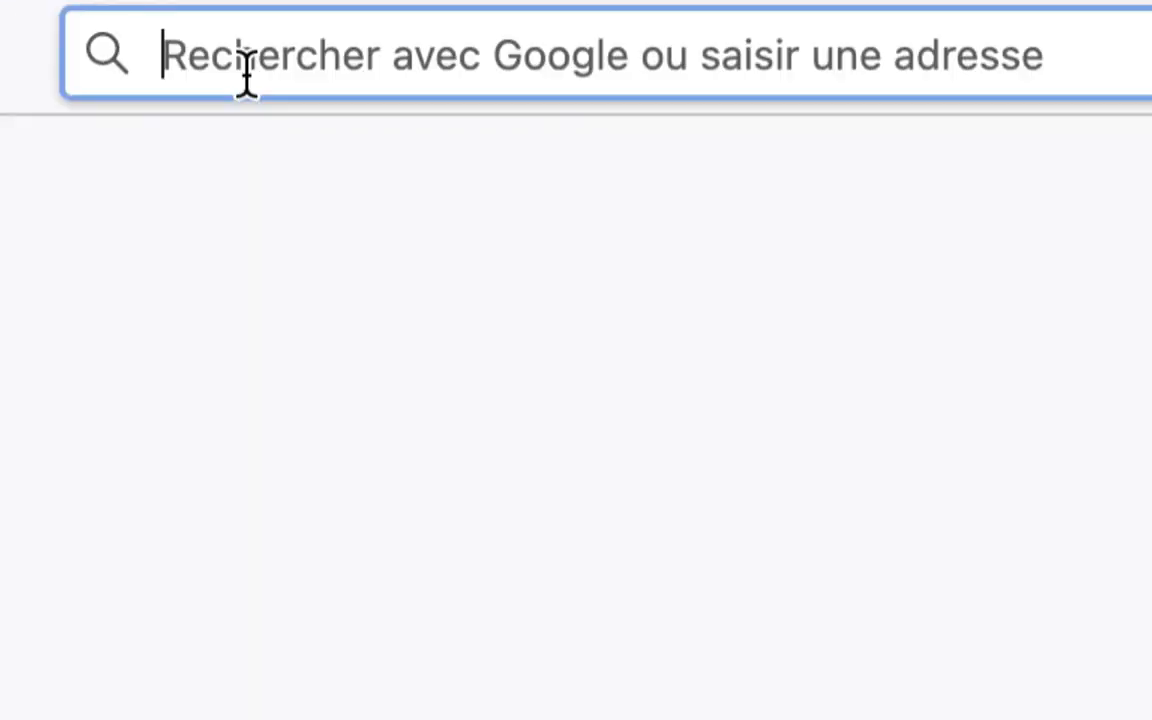
pyautogui.write('go')
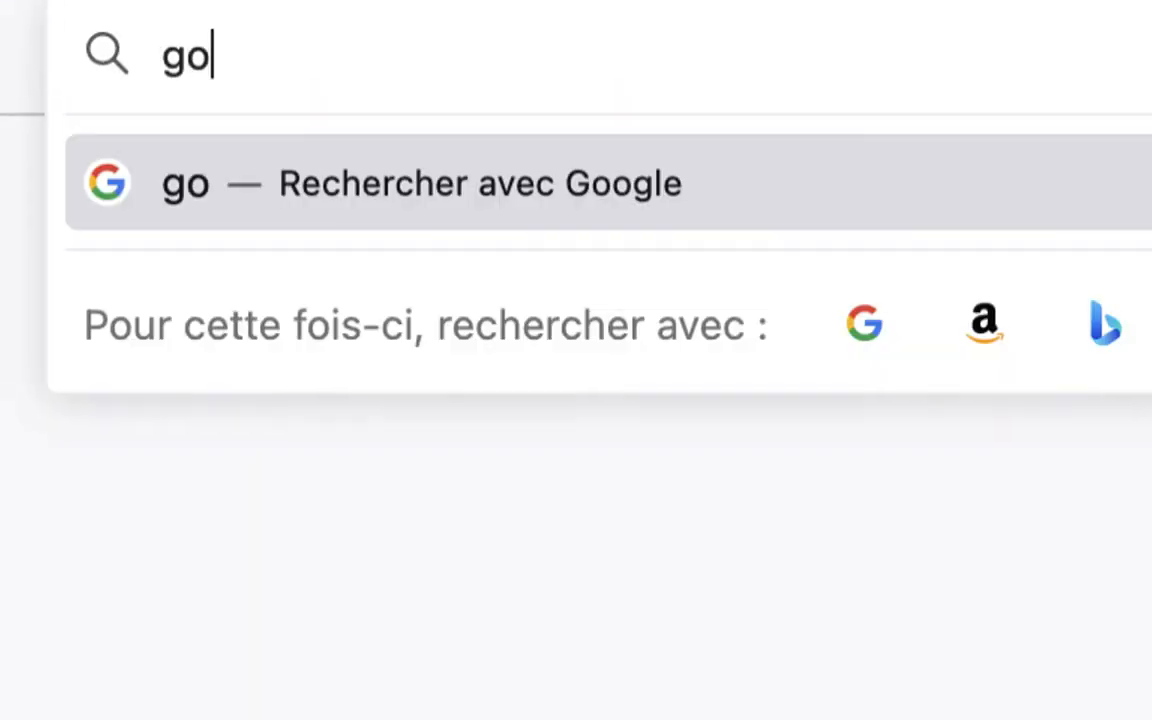
pyautogui.write('ld cmyk')
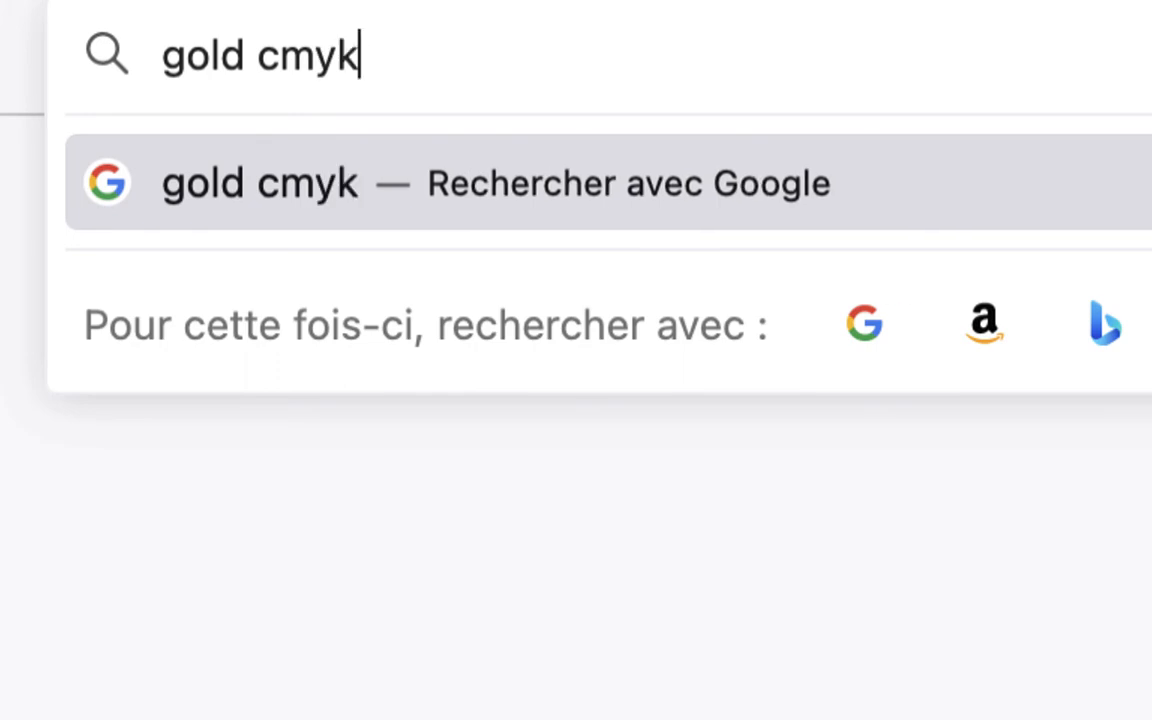
pyautogui.press('Return')
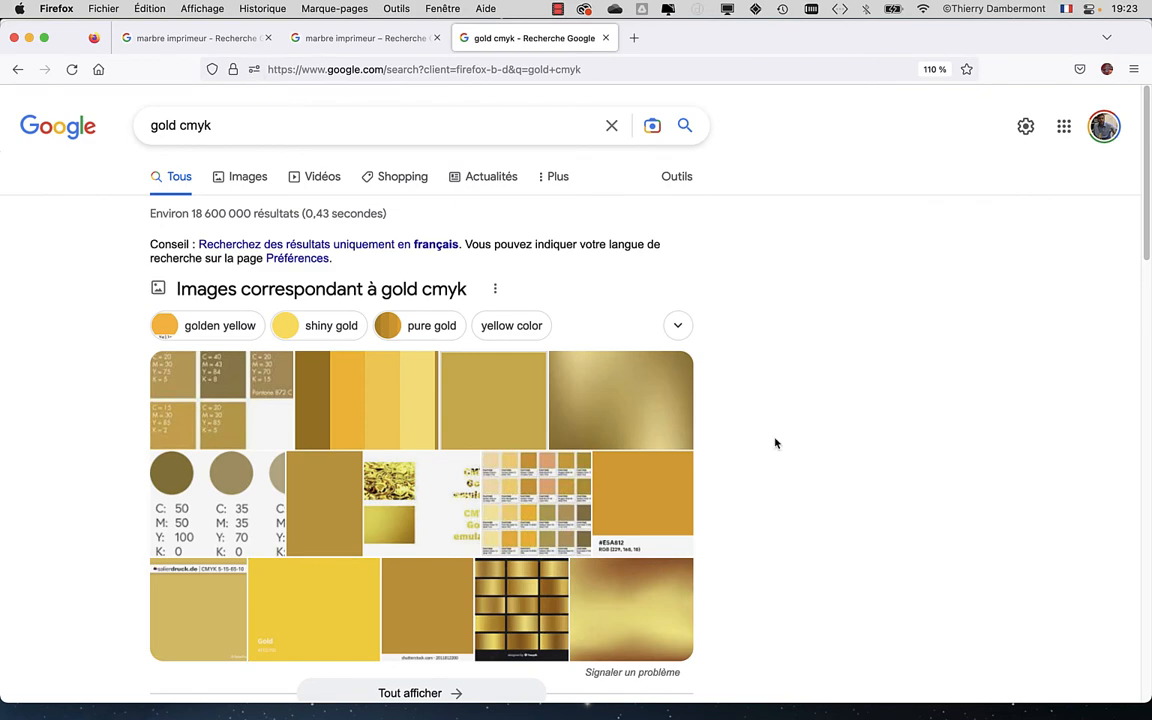
# Step: Open the Pinterest result "7 Best Gold color cmyk ideas" and browse the board's pins
pyautogui.scroll(-5, 851, 449)
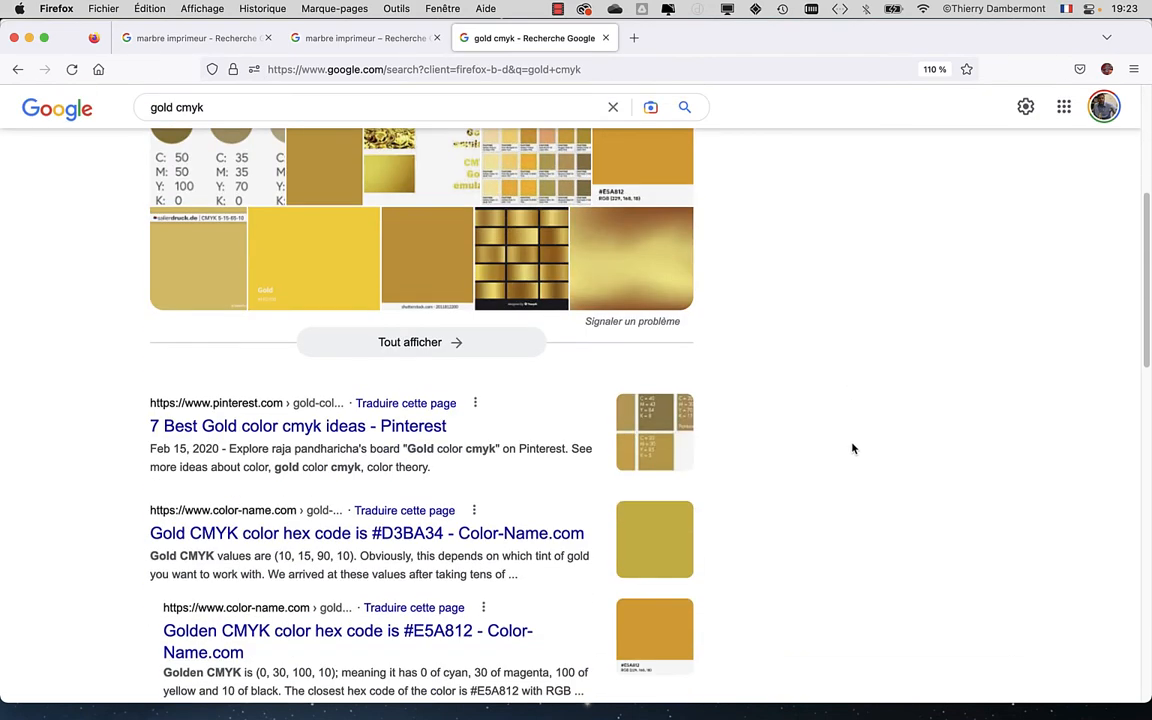
pyautogui.scroll(-1, 853, 449)
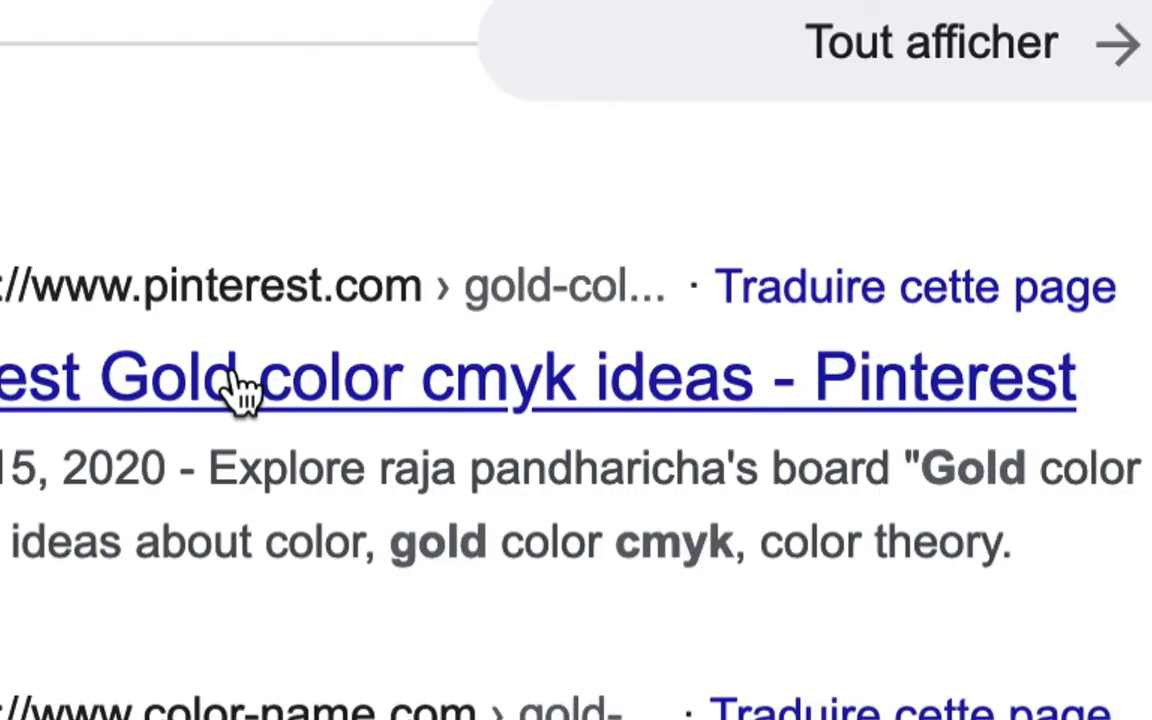
pyautogui.click(166, 376)
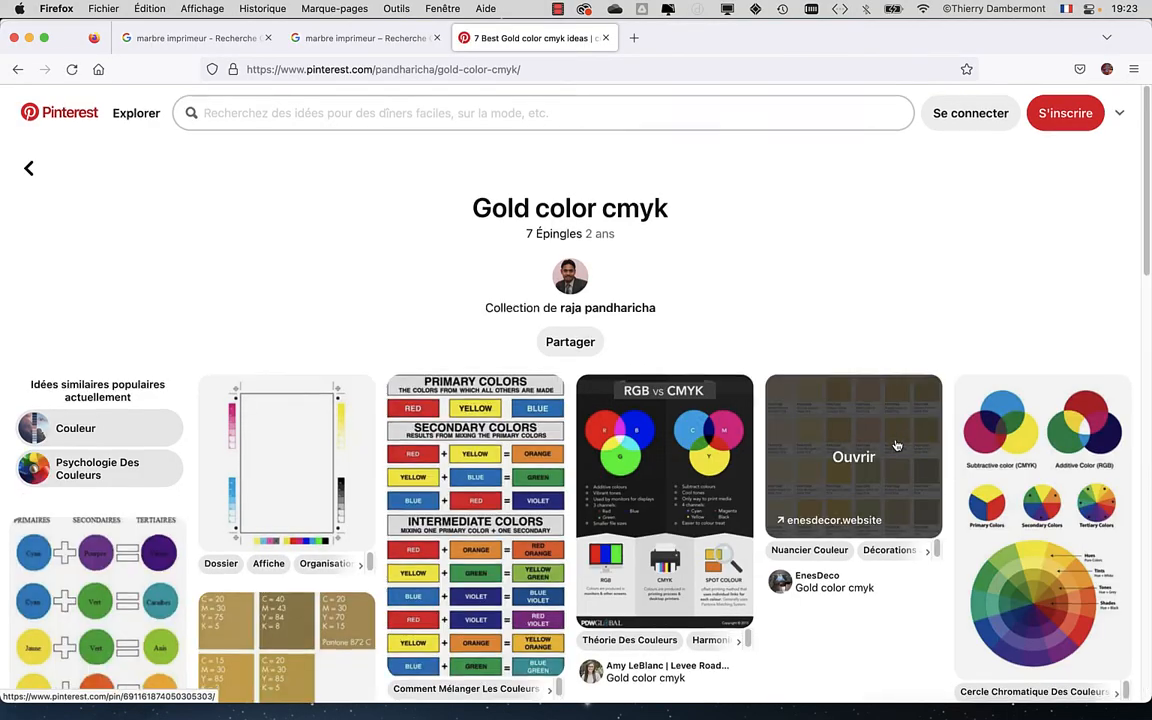
pyautogui.scroll(-2, 286, 450)
pyautogui.scroll(-5, 267, 577)
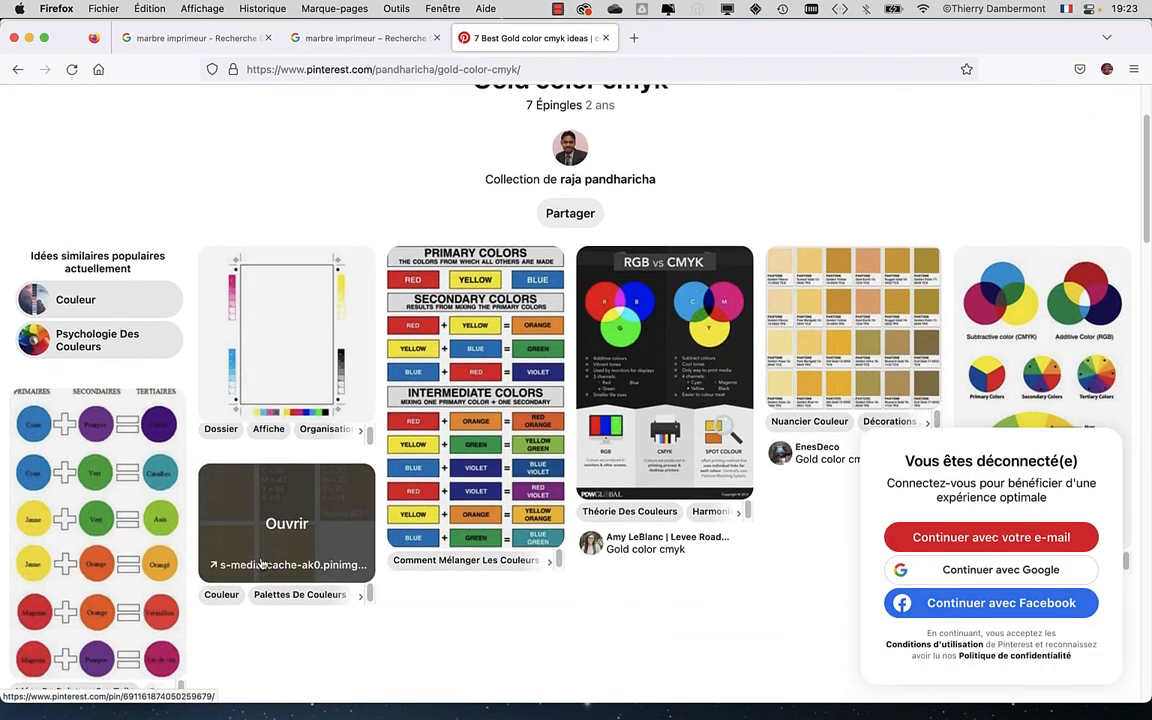
# Step: View the pin listing gold CMYK mixes, dismissing the login request, and go back to the board
pyautogui.click(244, 244)
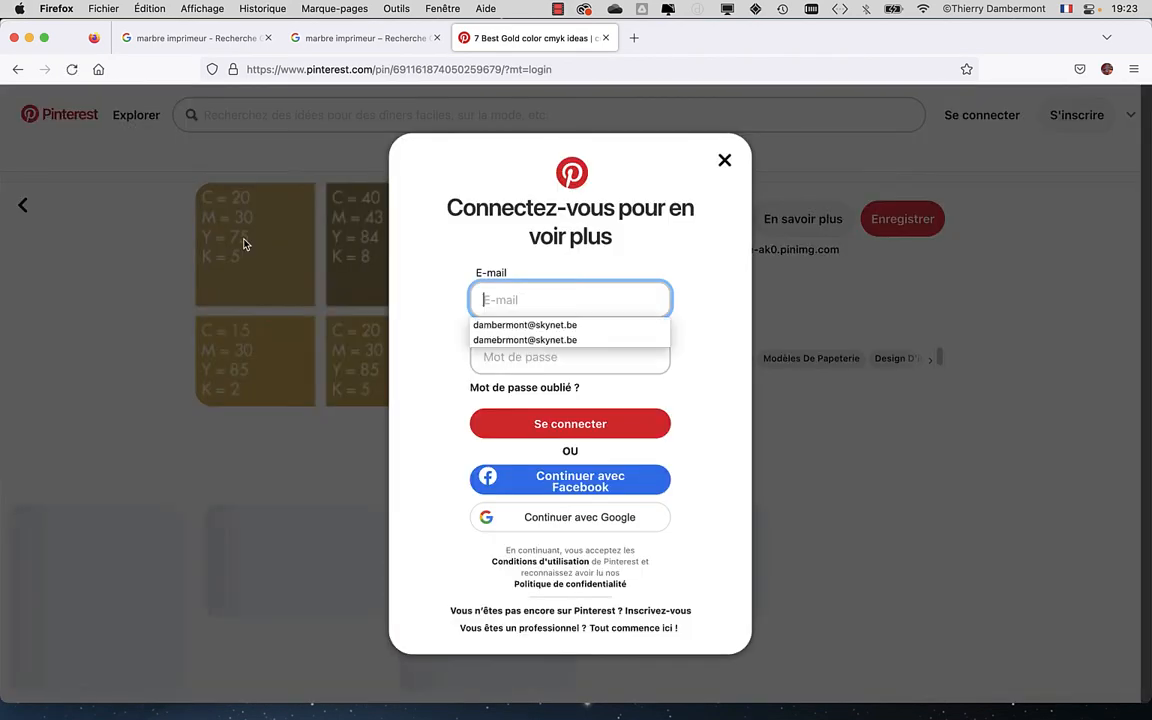
pyautogui.click(725, 159)
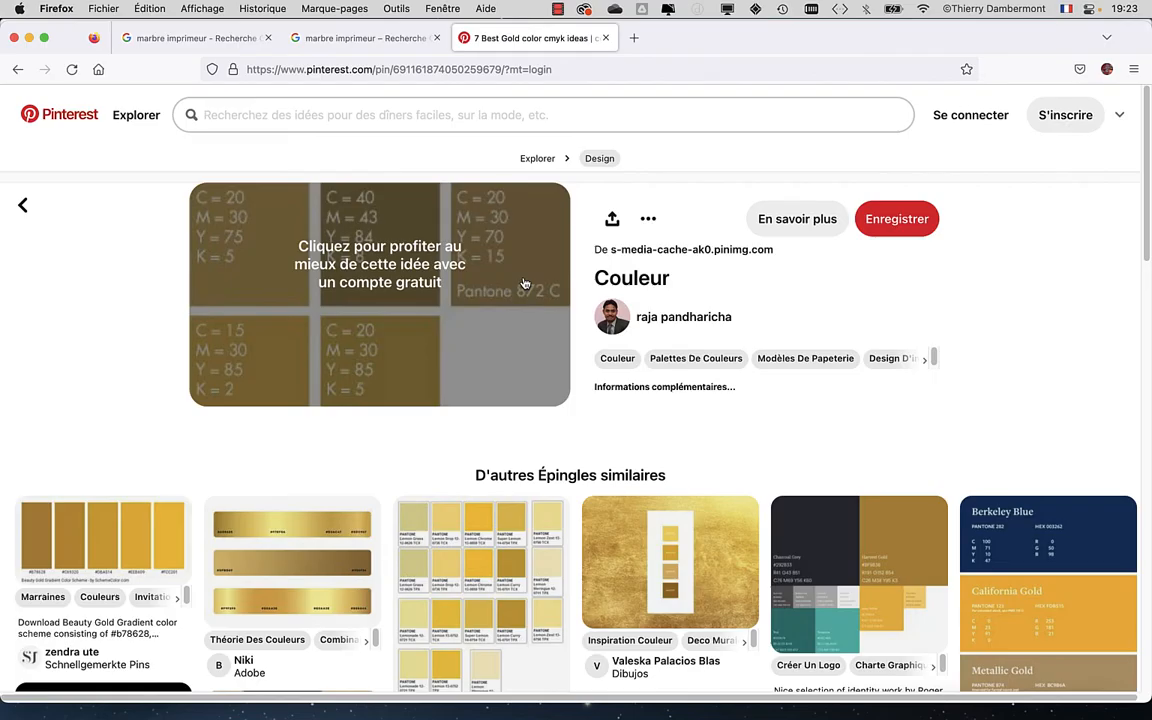
pyautogui.click(22, 205)
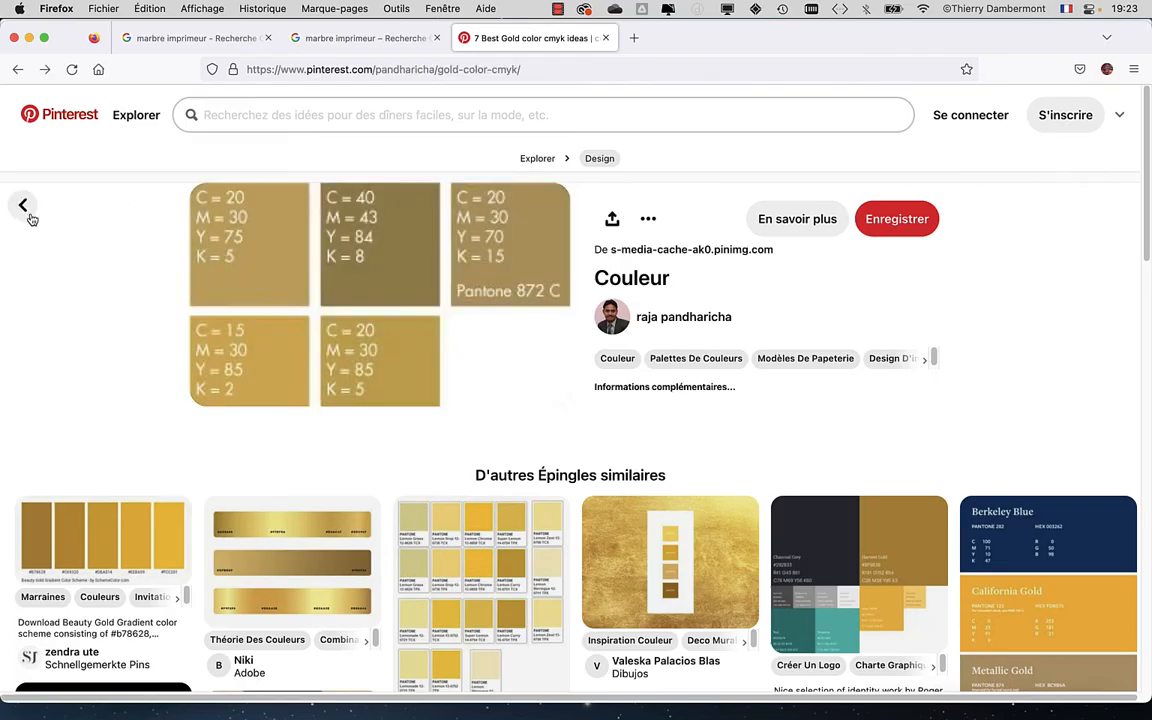
# Step: Return to the Google results for "gold cmyk" and browse the image results for gold CMYK mixes
pyautogui.click(17, 71)
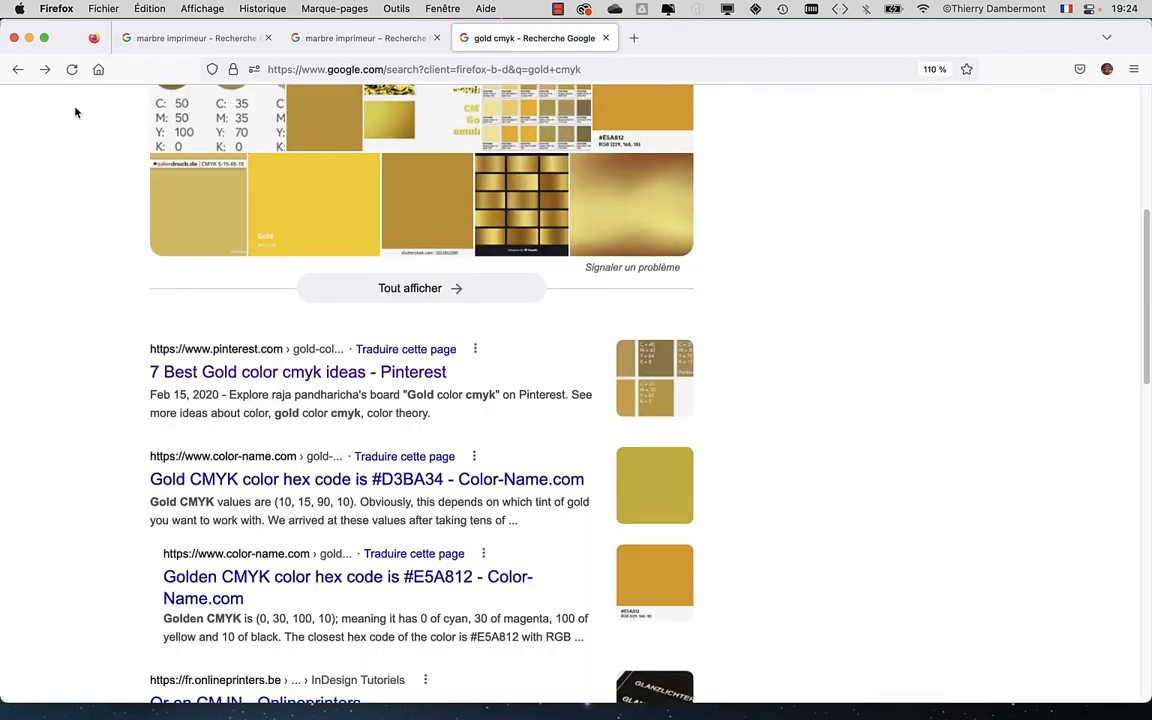
pyautogui.scroll(4, 215, 183)
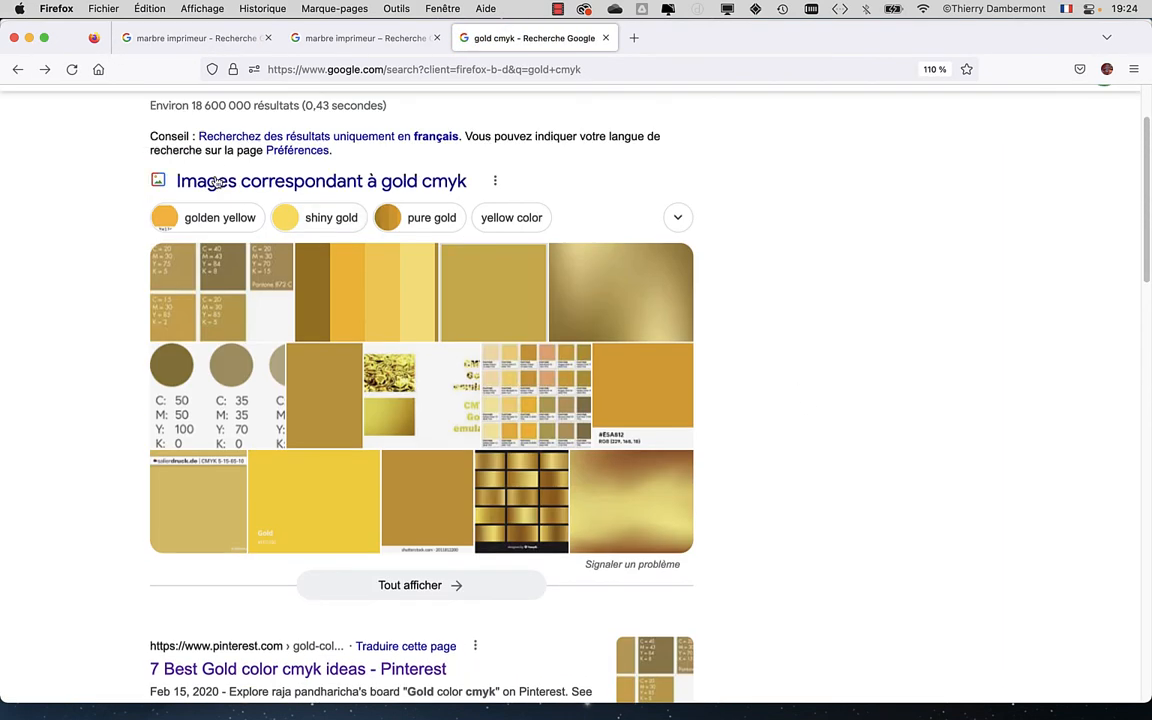
pyautogui.scroll(2, 209, 130)
pyautogui.click(247, 177)
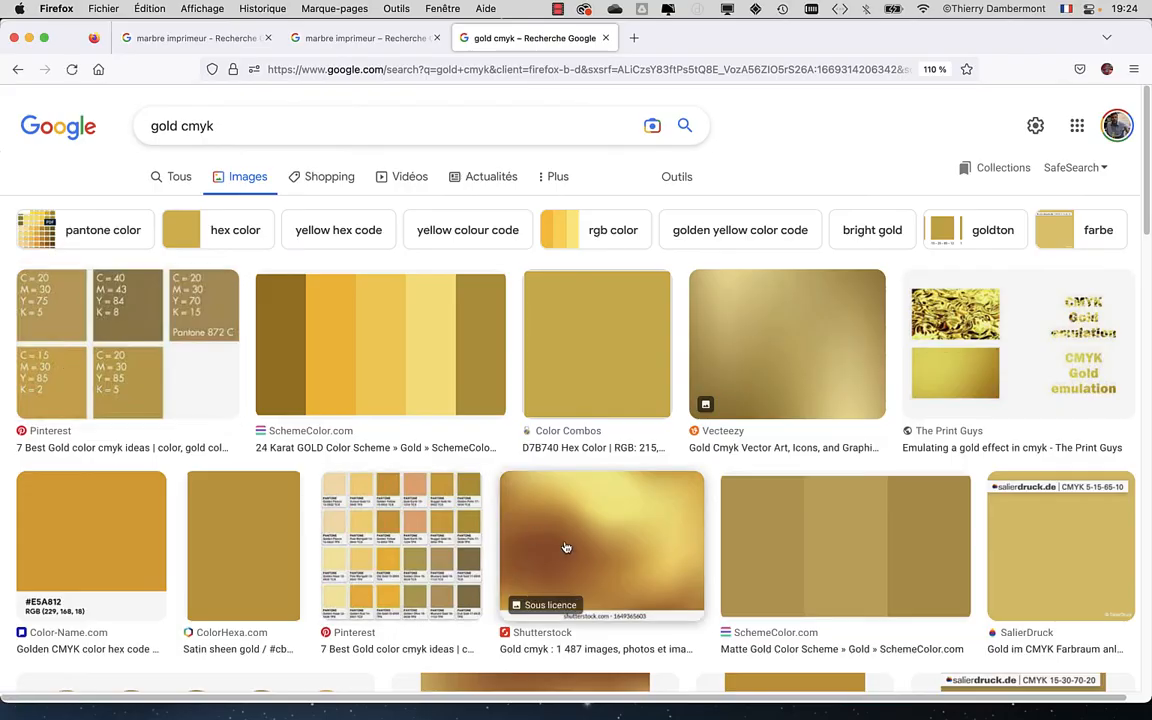
pyautogui.scroll(-5, 566, 547)
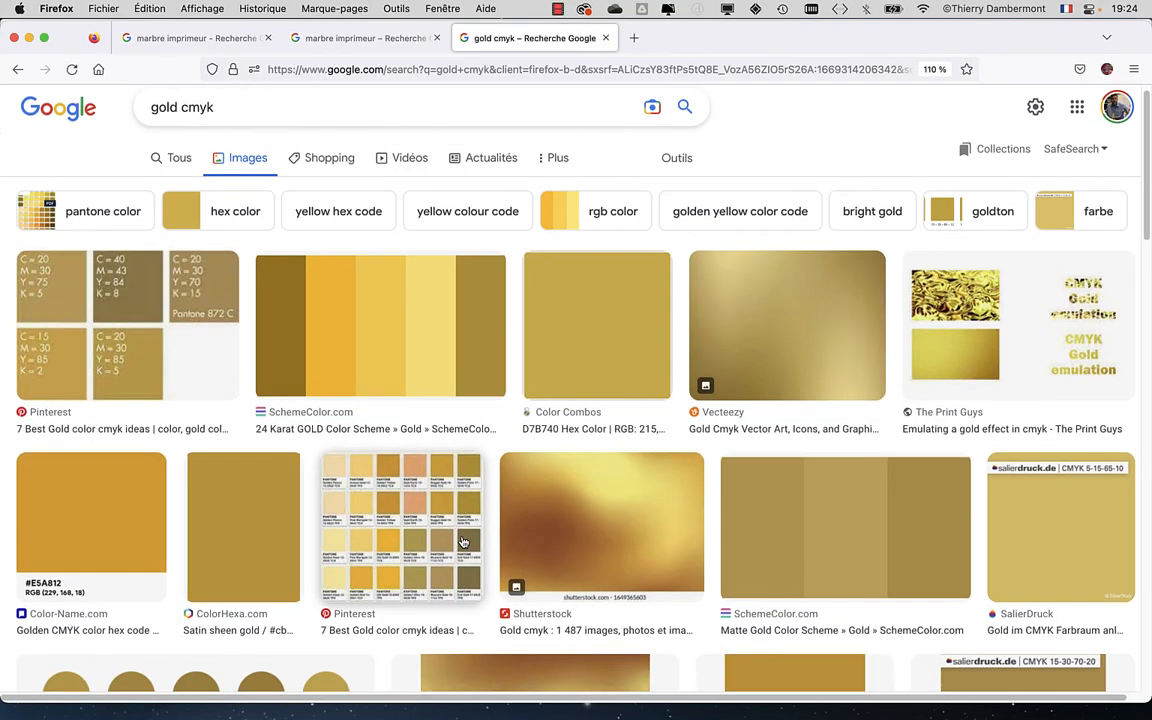
pyautogui.scroll(-2, 459, 542)
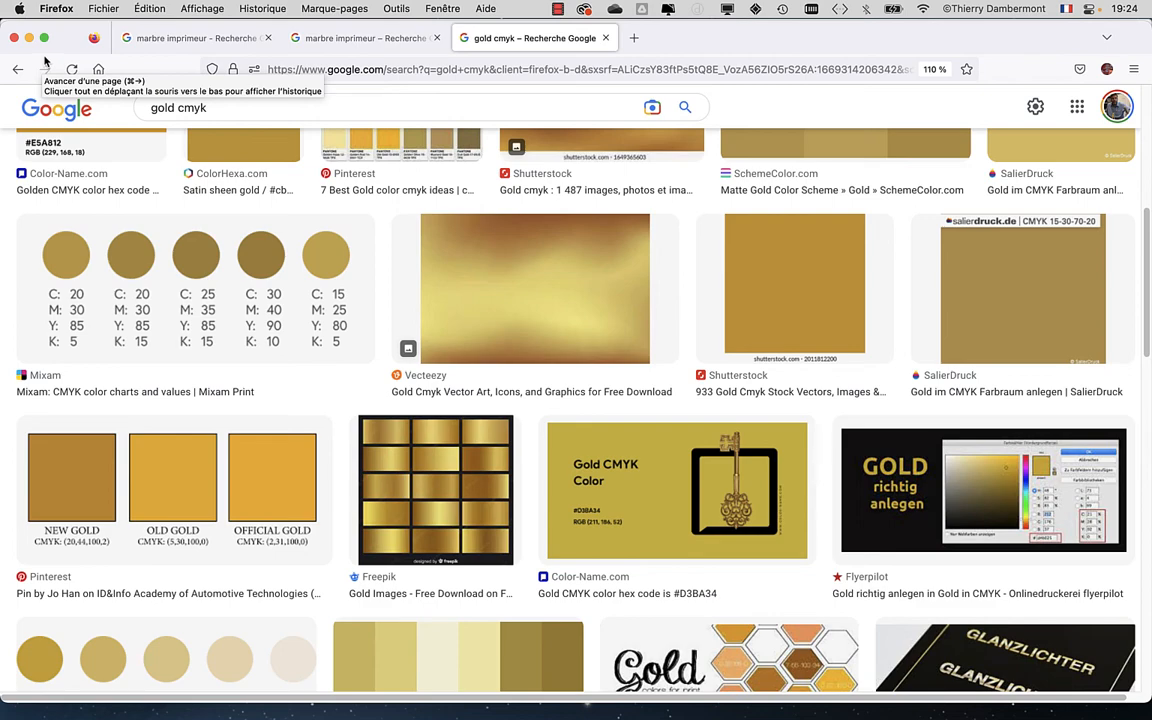
# Step: Switch back to InDesign and reposition the floating Styles de paragraphe, Pages and Glyphes panels
pyautogui.click(30, 38)
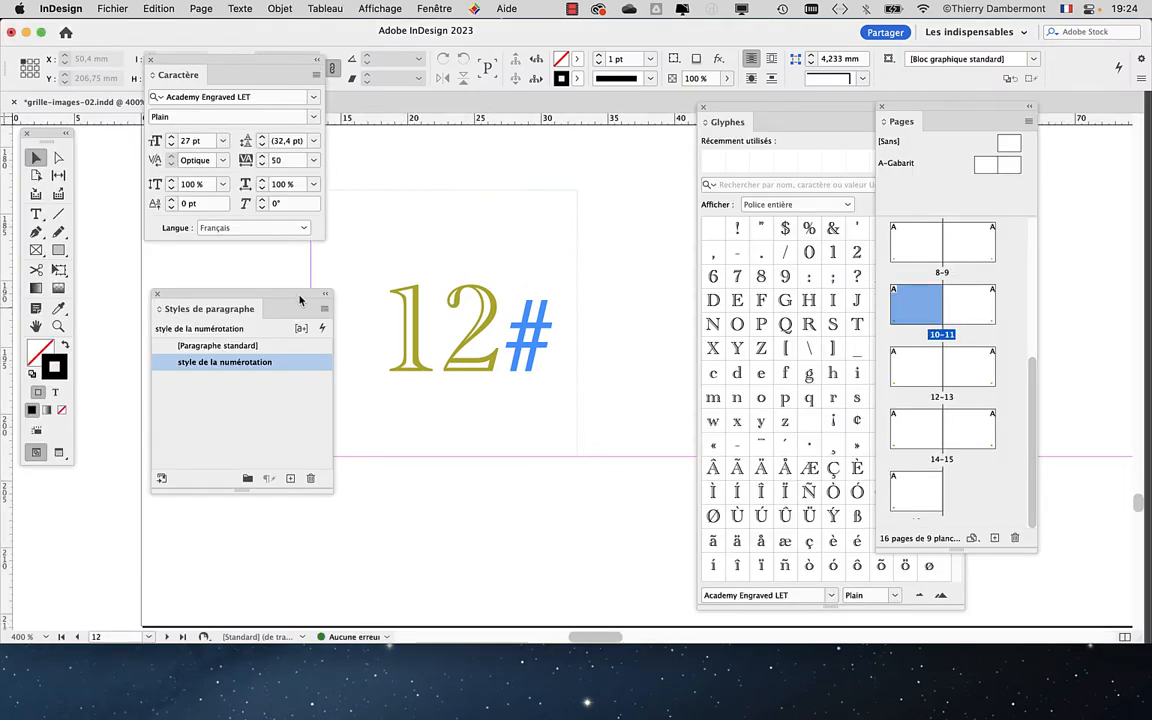
pyautogui.moveTo(299, 300); pyautogui.dragTo(258, 290)
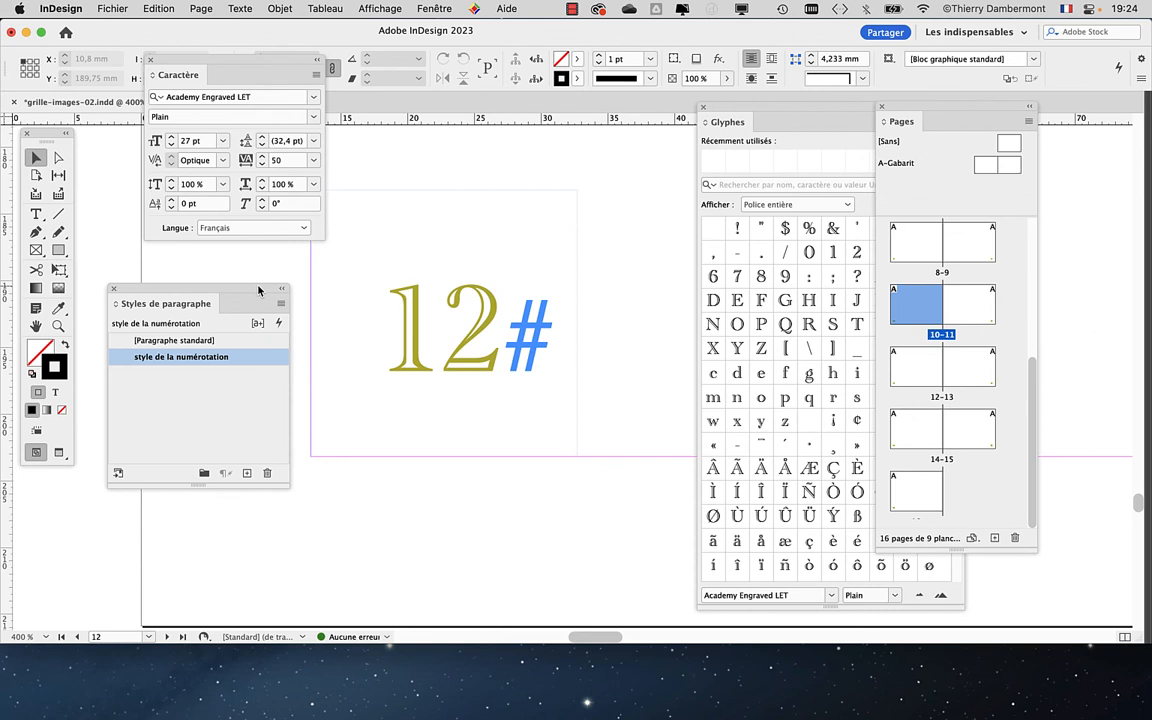
pyautogui.moveTo(940, 103); pyautogui.dragTo(1063, 269)
pyautogui.moveTo(798, 118); pyautogui.dragTo(818, 147)
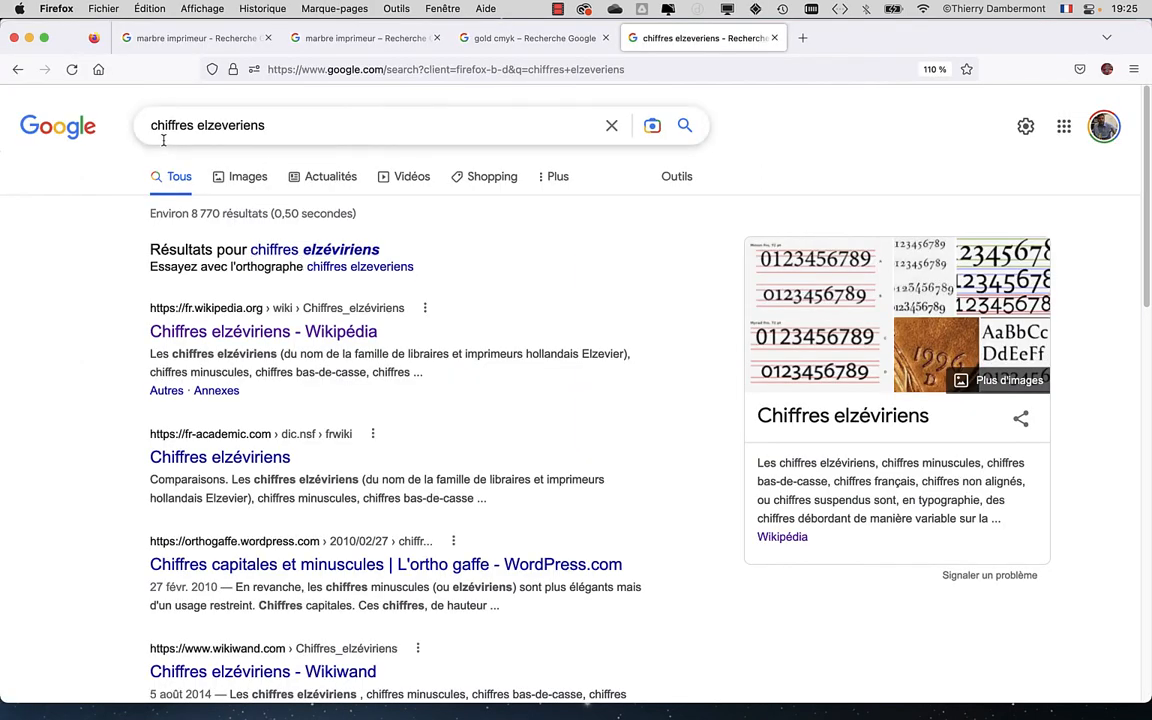
# Step: Use the suggested spelling "chiffres elzéviriens" for the Google search and browse its image results for examples of old-style numerals
pyautogui.click(330, 249)
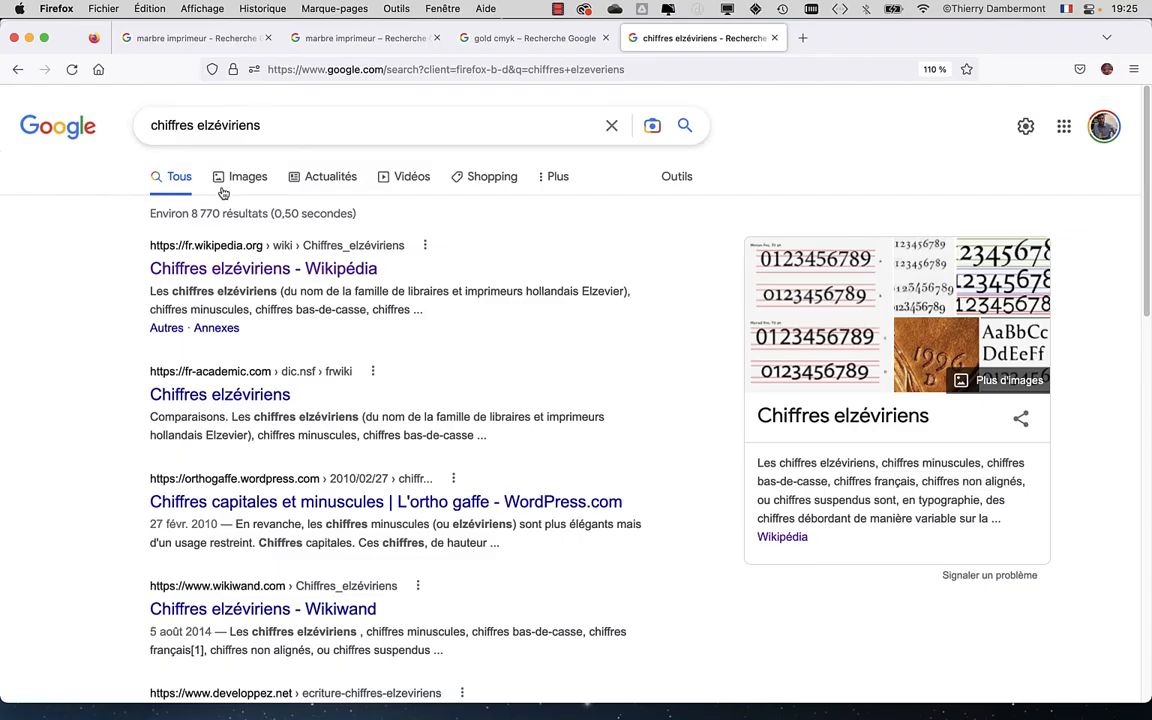
pyautogui.click(400, 295)
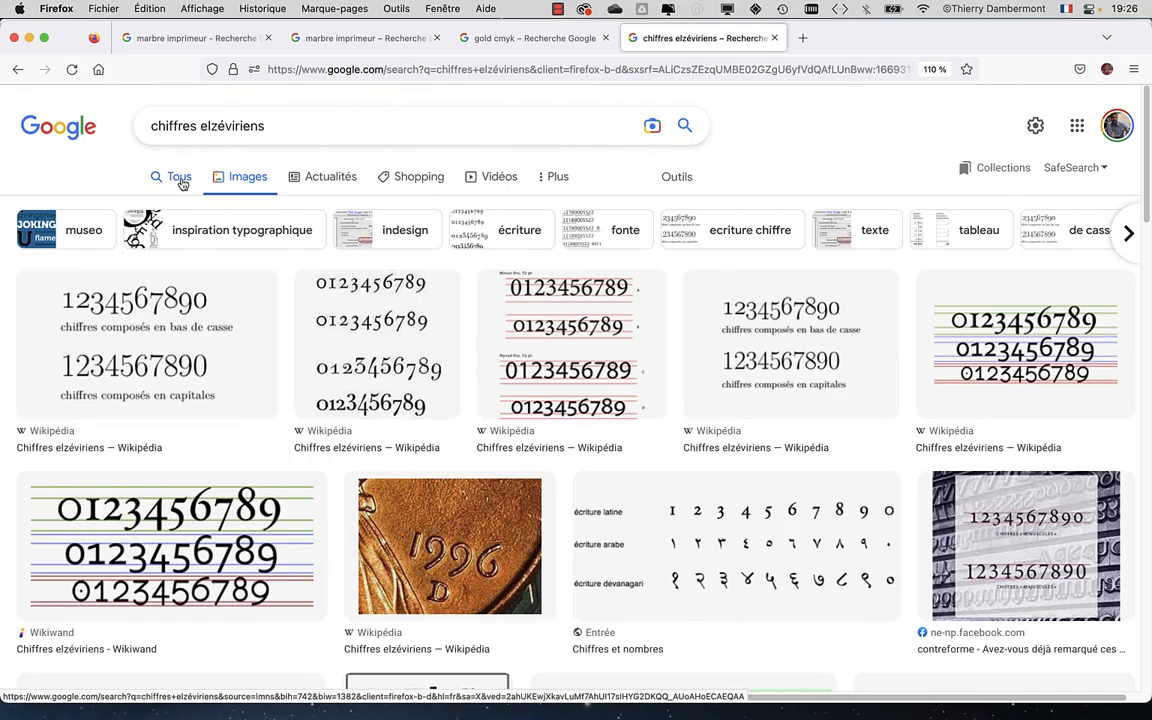
pyautogui.scroll(-5, 572, 405)
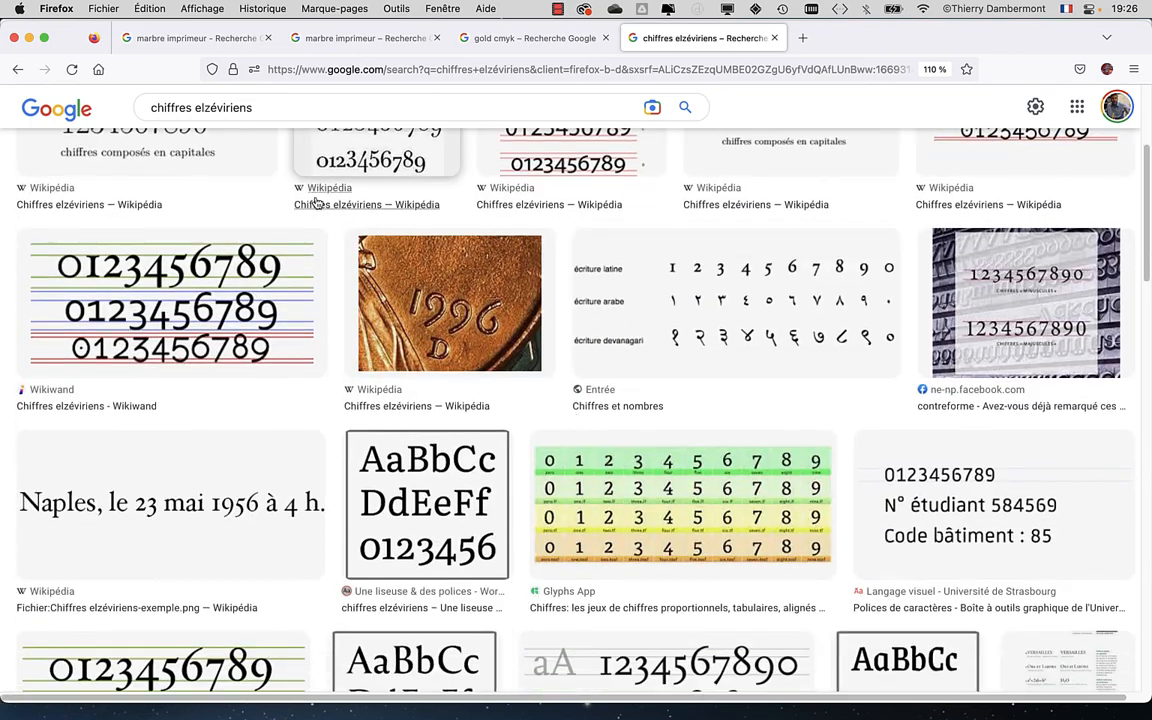